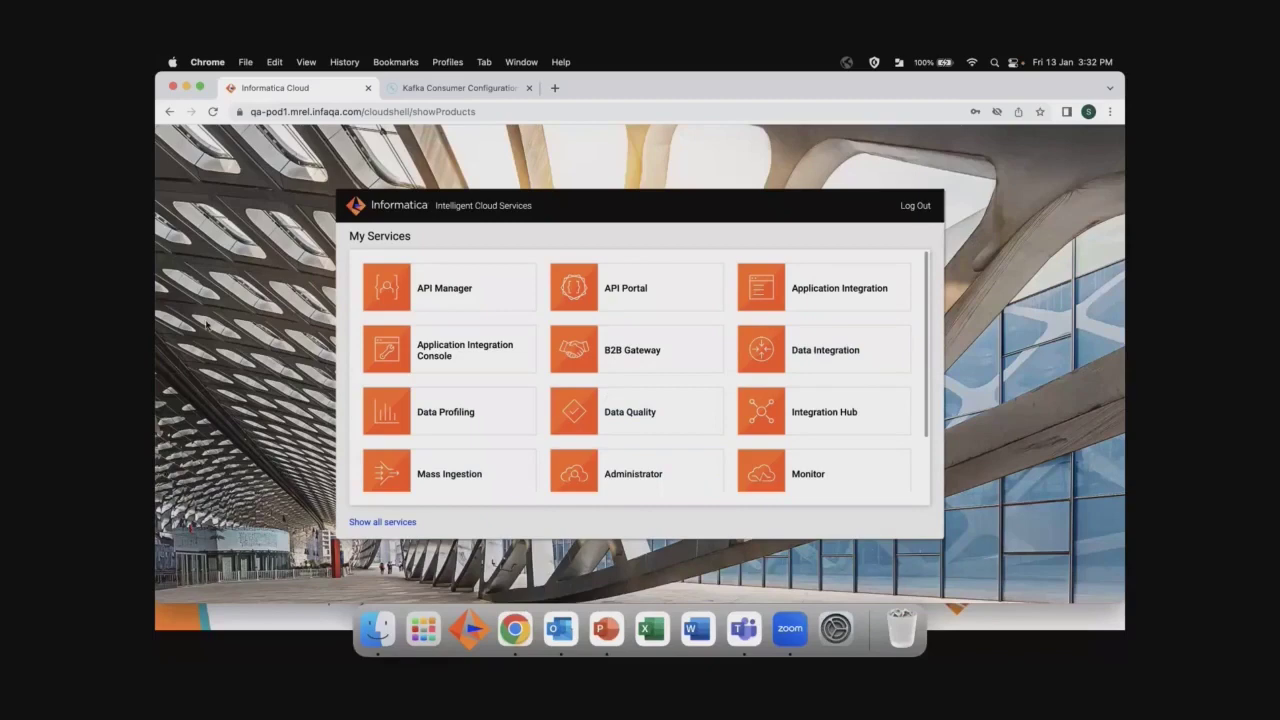
Open the Administrator service from My Services and go to the organization's Licenses page
{"action": "scroll", "coordinate": [791, 397], "scroll_direction": "down", "scroll_amount": 2}
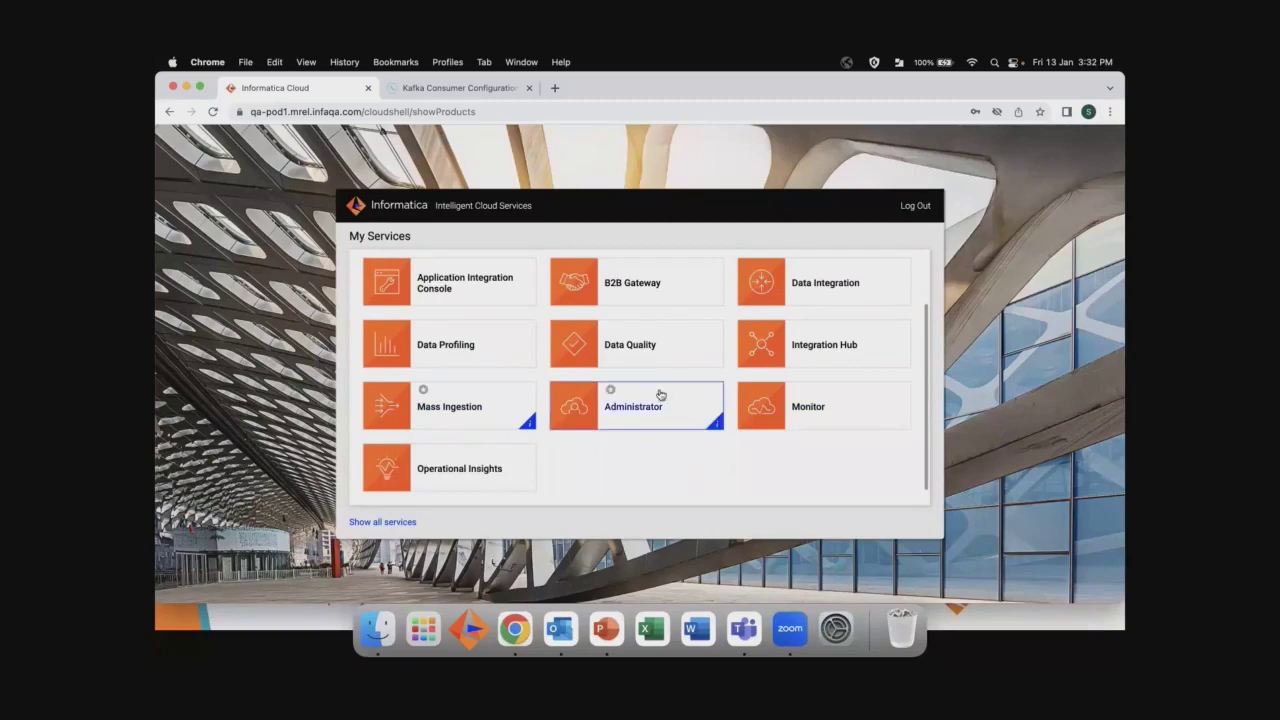
{"action": "left_click", "coordinate": [676, 416]}
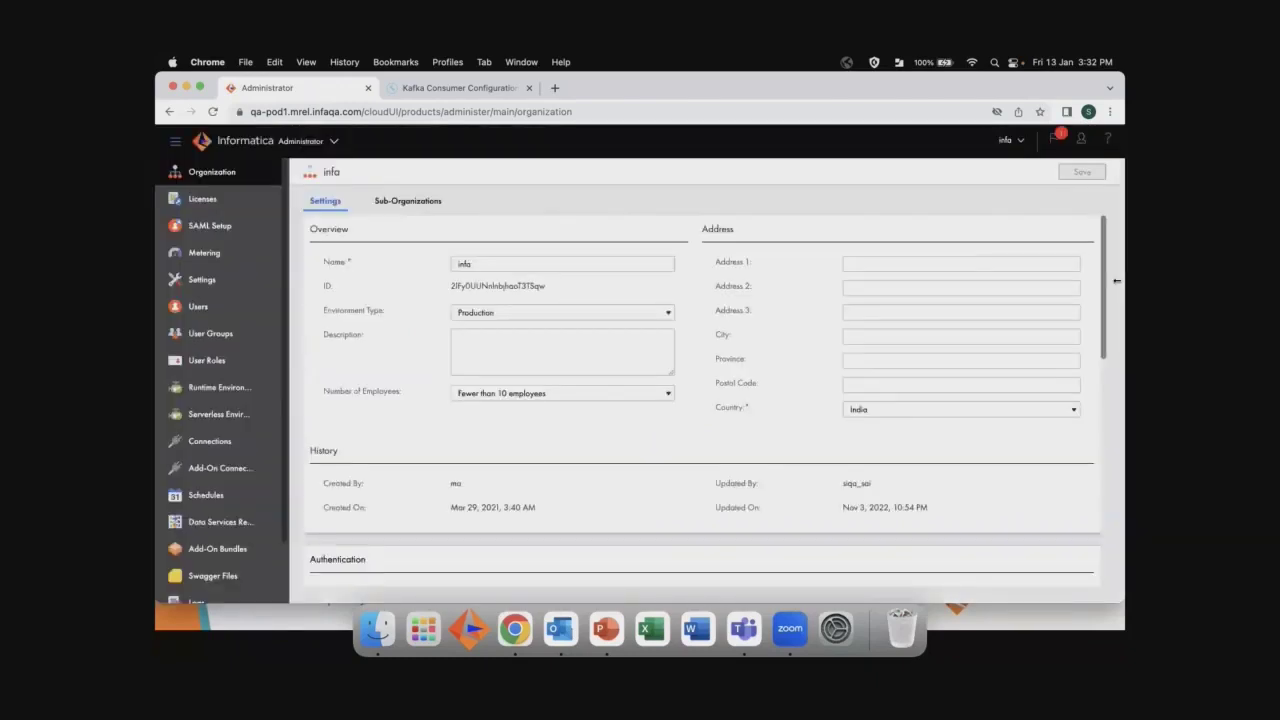
{"action": "left_click", "coordinate": [203, 205]}
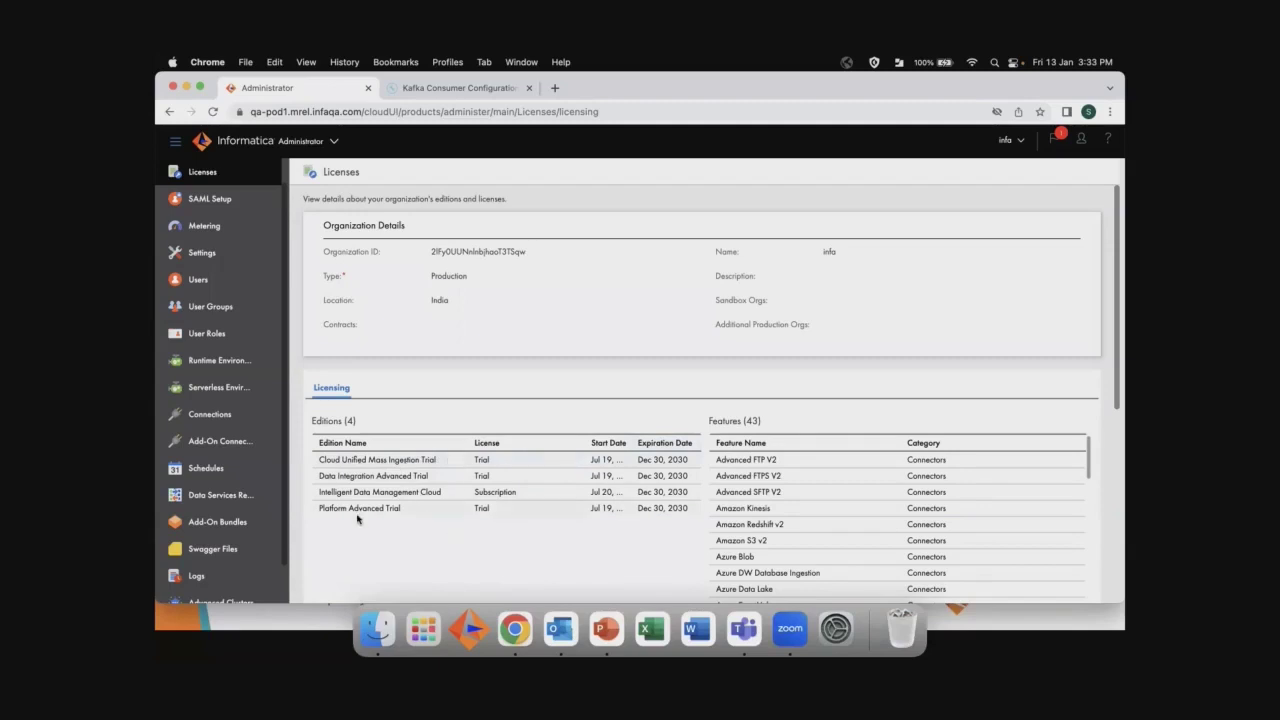
Examine the licensed features of the Cloud Unified Mass Ingestion Trial edition, looking for the mass ingestion and streaming agent entries
{"action": "left_click", "coordinate": [425, 462]}
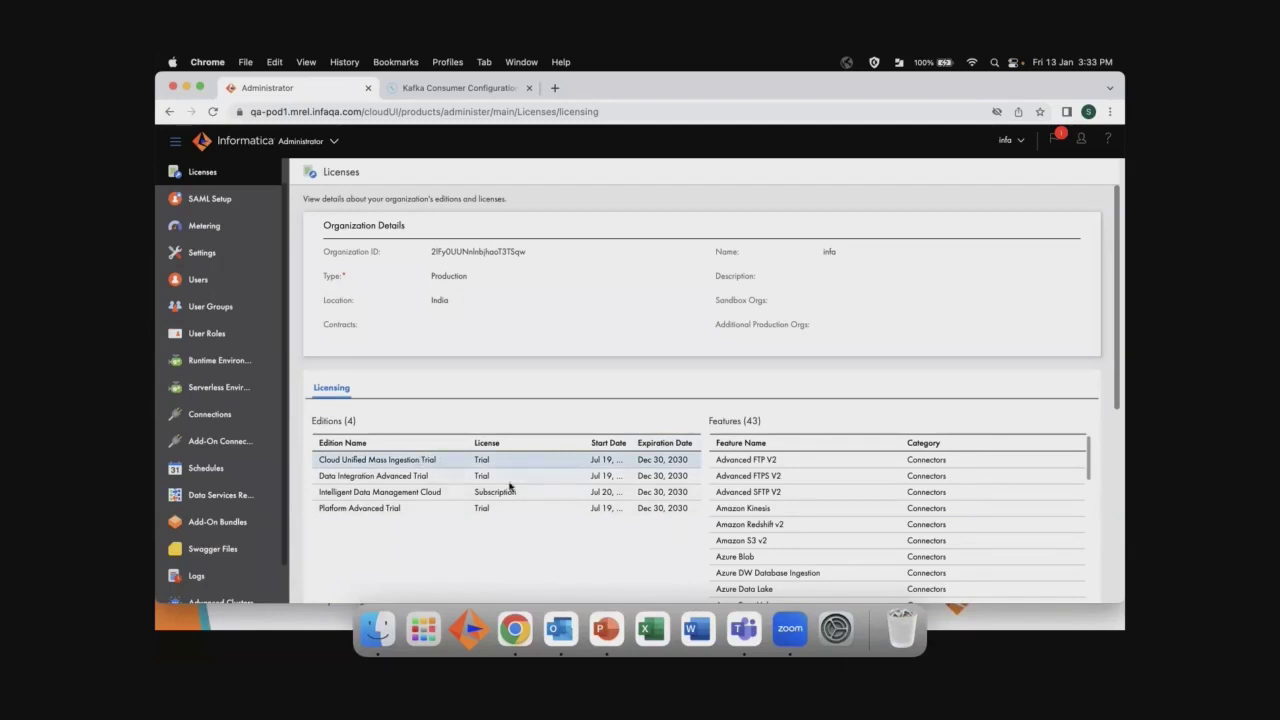
{"action": "scroll", "coordinate": [855, 515], "scroll_direction": "down", "scroll_amount": 5}
{"action": "scroll", "coordinate": [855, 515], "scroll_direction": "up", "scroll_amount": 5}
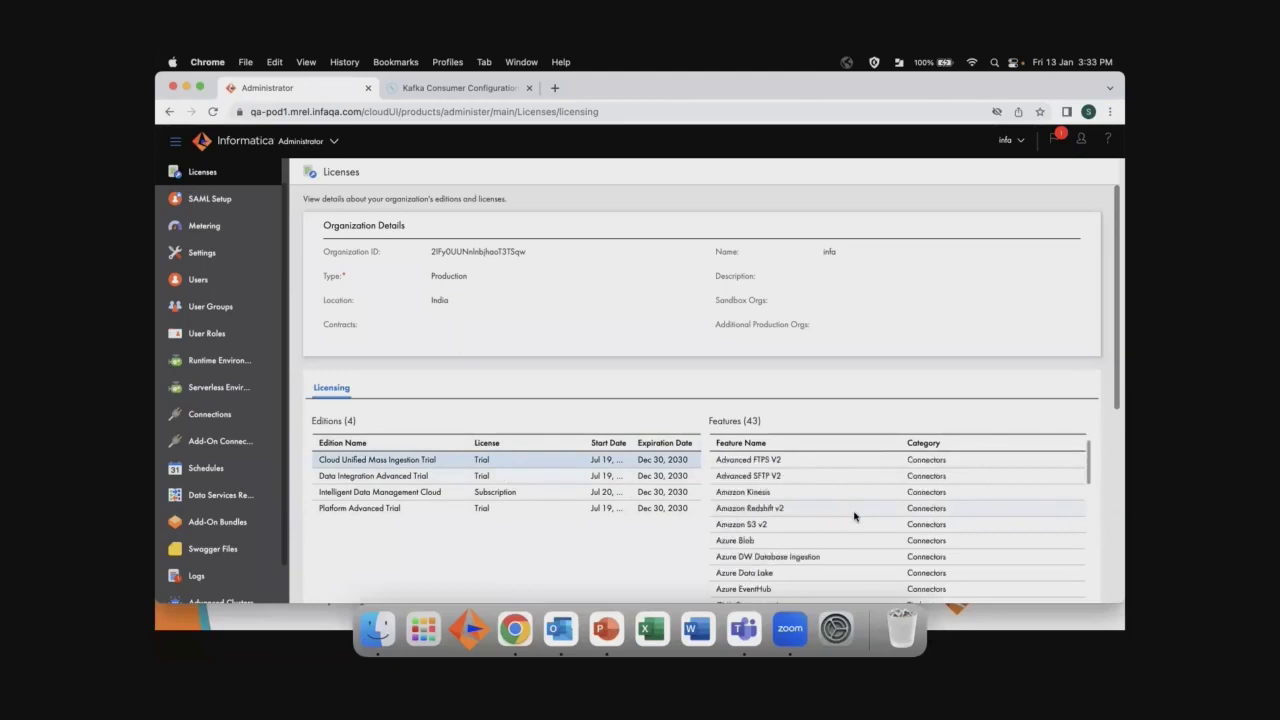
{"action": "scroll", "coordinate": [855, 516], "scroll_direction": "down", "scroll_amount": 5}
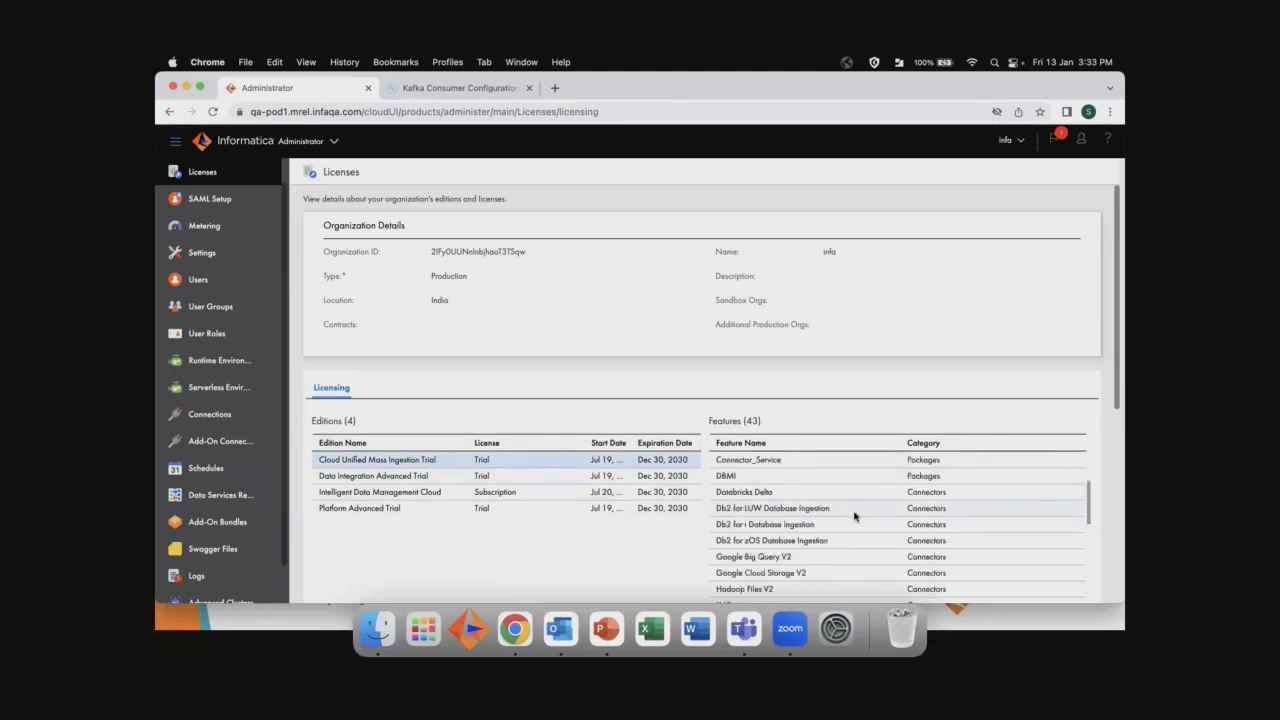
{"action": "scroll", "coordinate": [855, 516], "scroll_direction": "up", "scroll_amount": 2}
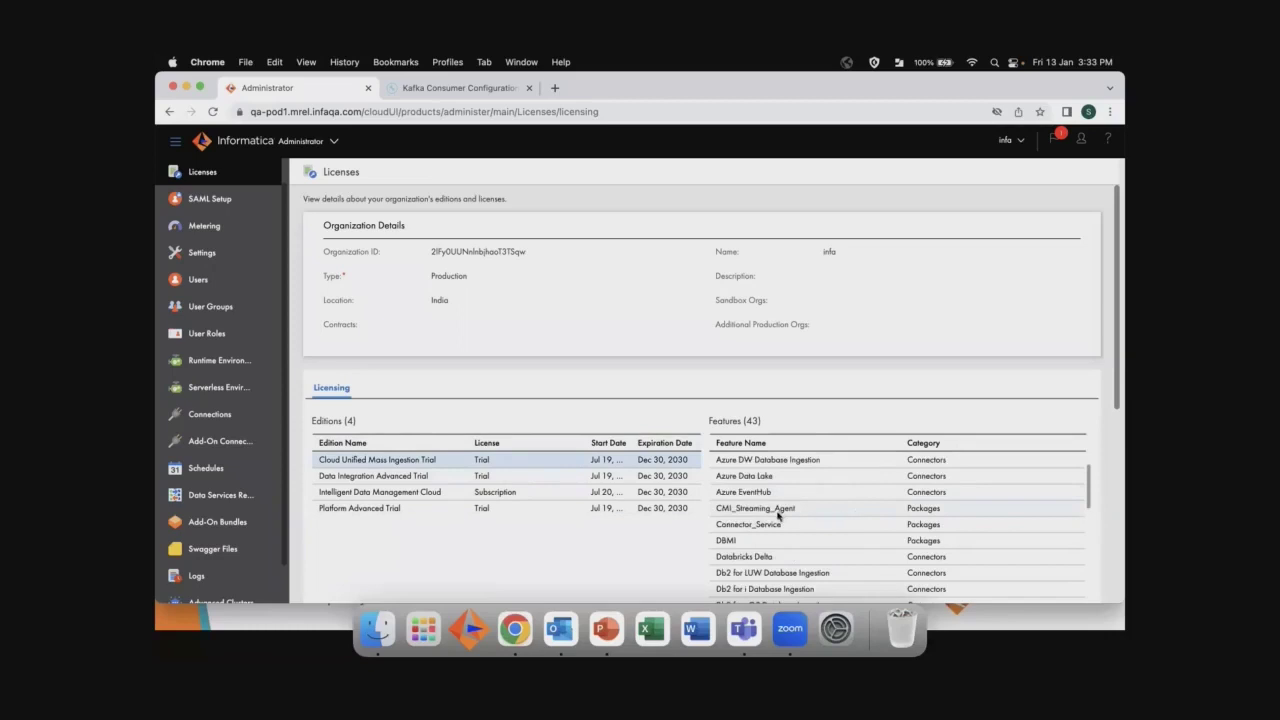
{"action": "scroll", "coordinate": [789, 514], "scroll_direction": "down", "scroll_amount": 3}
{"action": "scroll", "coordinate": [789, 514], "scroll_direction": "down", "scroll_amount": 5}
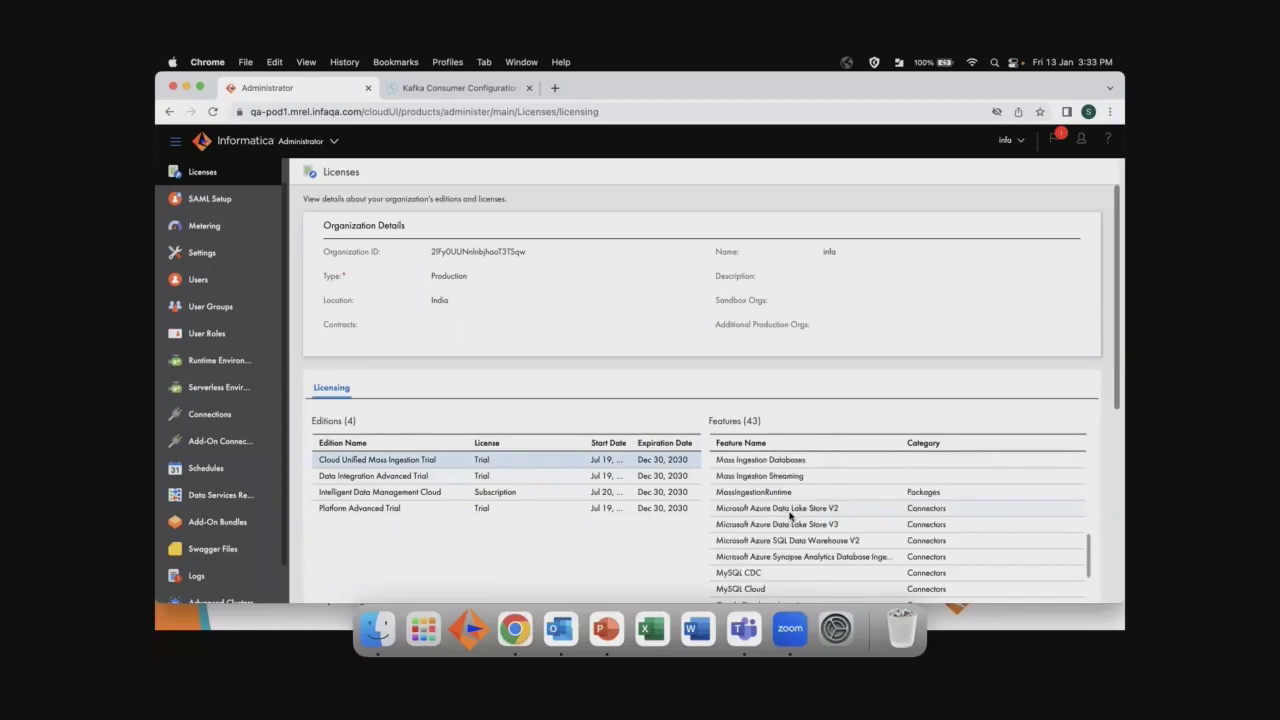
{"action": "scroll", "coordinate": [789, 516], "scroll_direction": "up", "scroll_amount": 2}
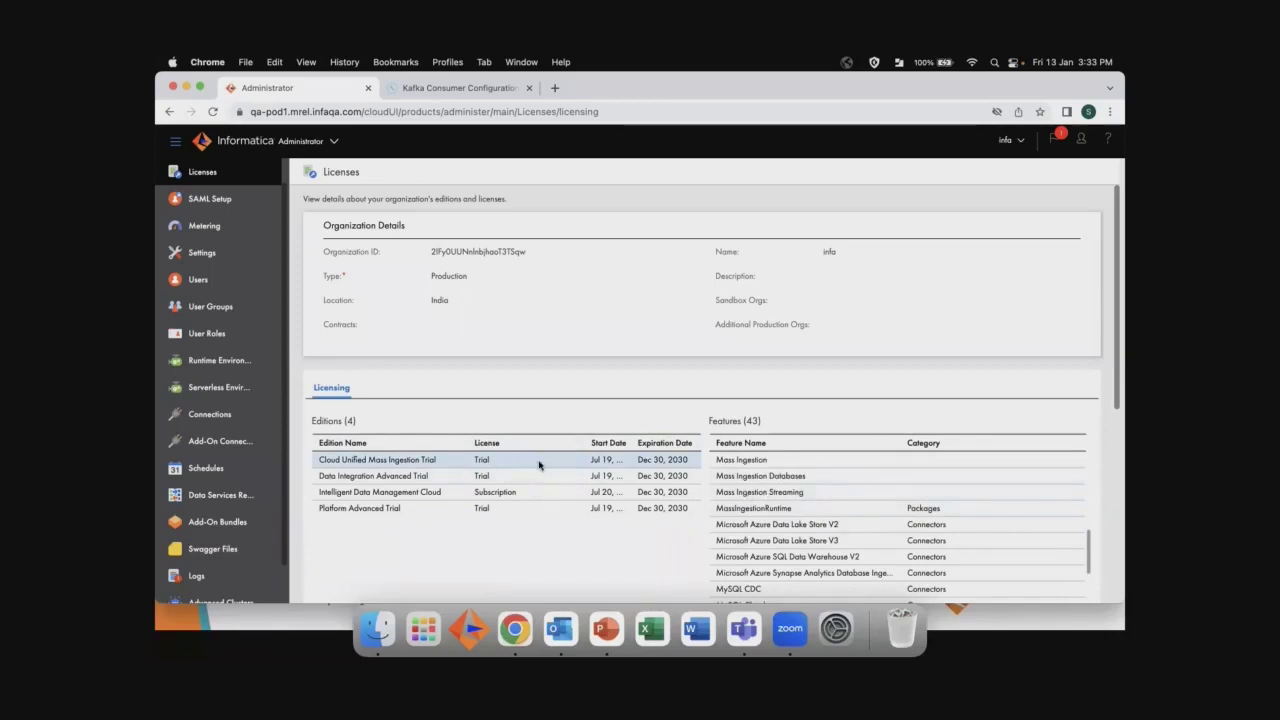
Examine the Intelligent Data Management Cloud edition's features for the streaming agent, Kafka and mass ingestion entries, and look at the licensed connectors
{"action": "left_click", "coordinate": [440, 498]}
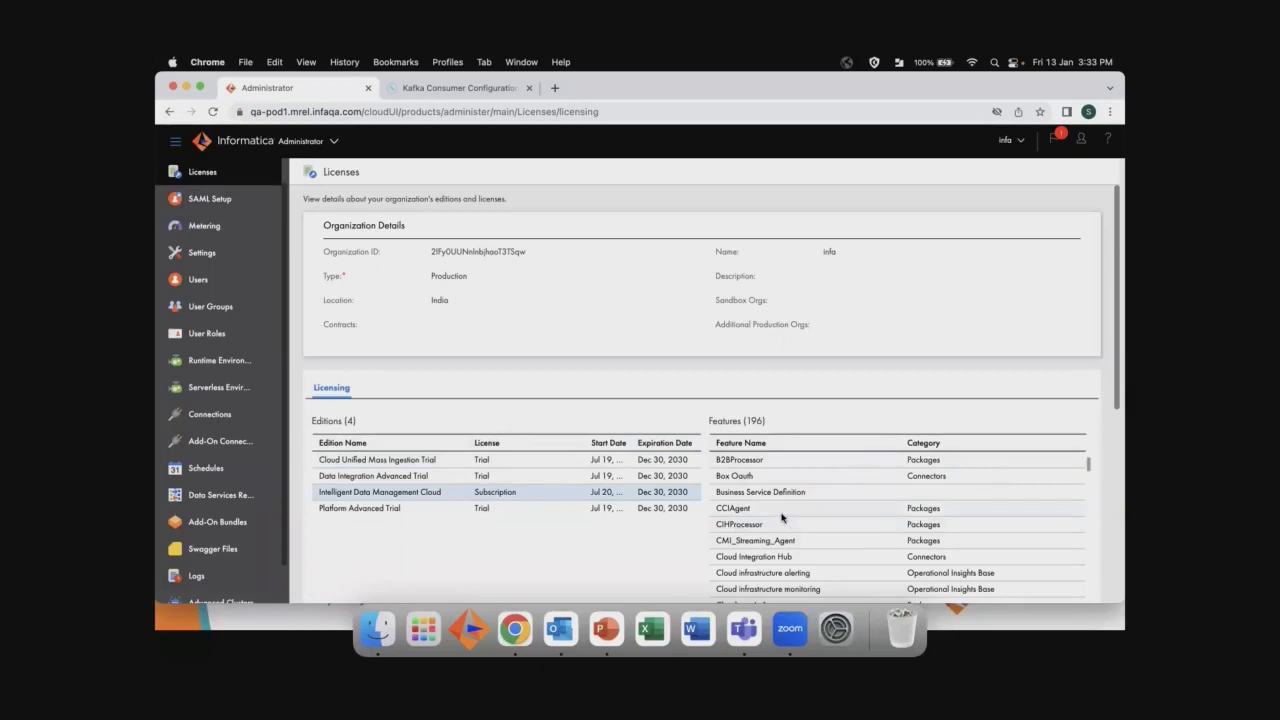
{"action": "scroll", "coordinate": [787, 535], "scroll_direction": "down", "scroll_amount": 1}
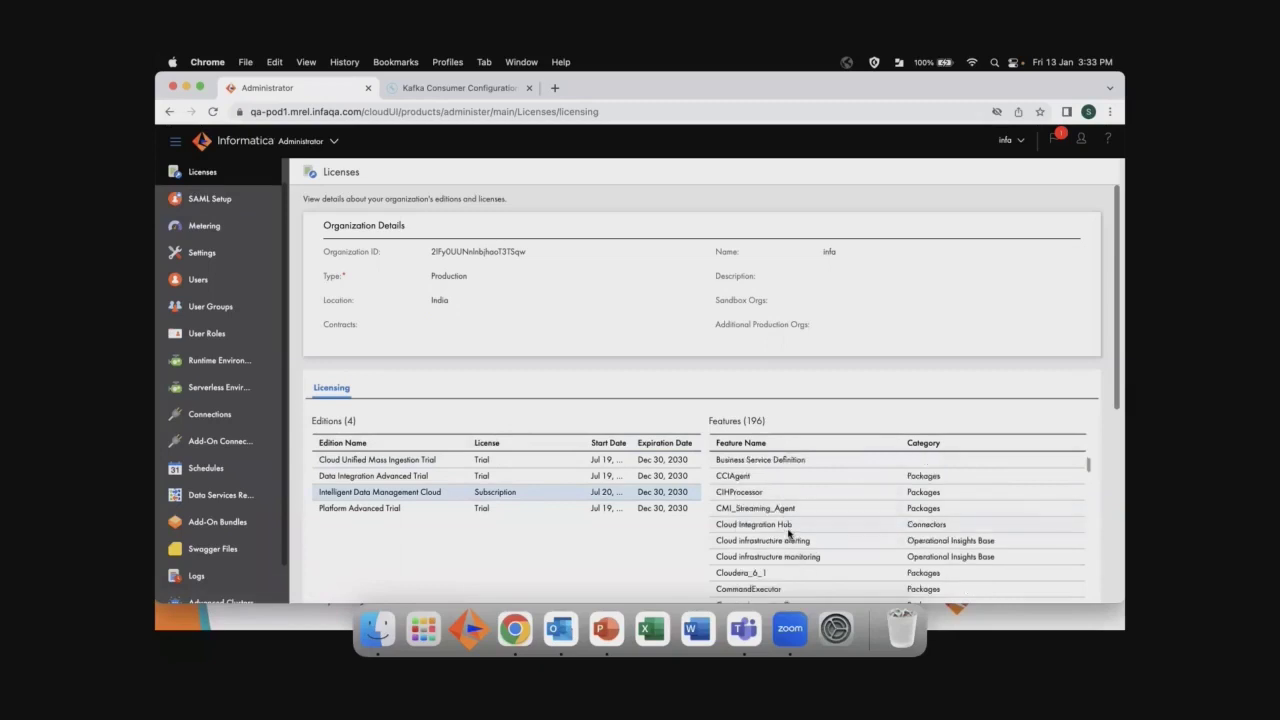
{"action": "scroll", "coordinate": [787, 534], "scroll_direction": "down", "scroll_amount": 8}
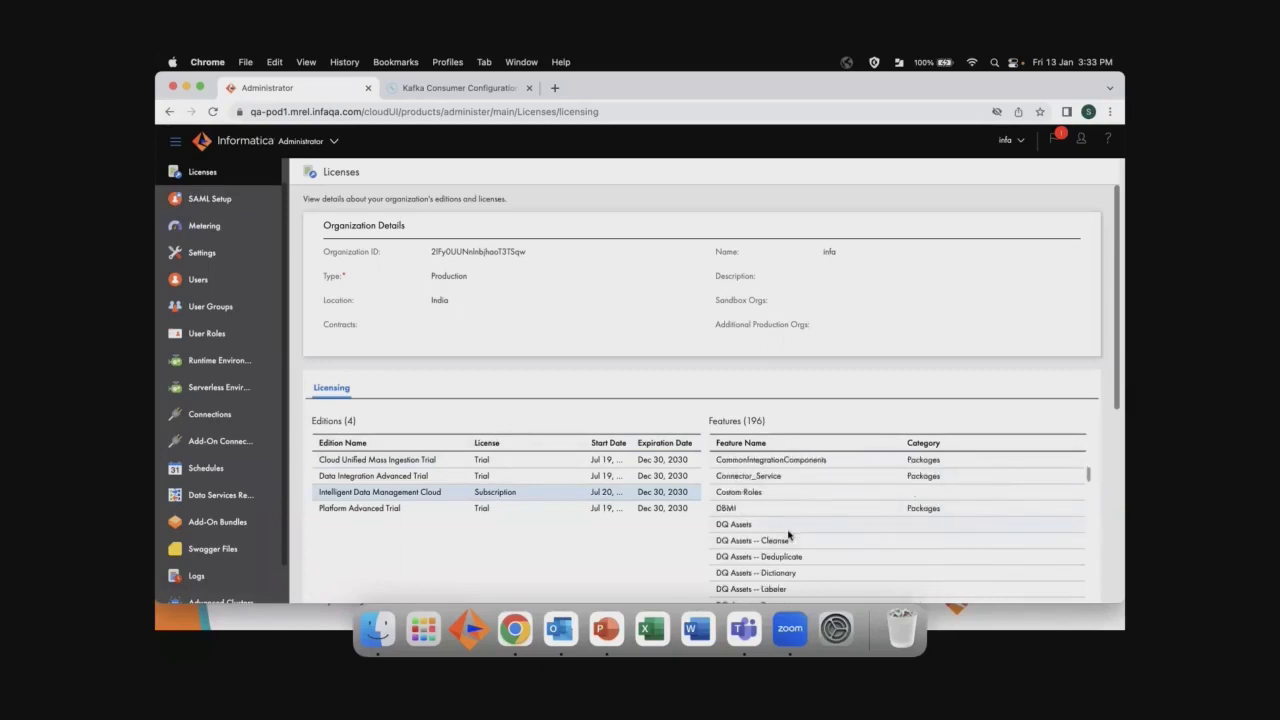
{"action": "scroll", "coordinate": [791, 536], "scroll_direction": "down", "scroll_amount": 6}
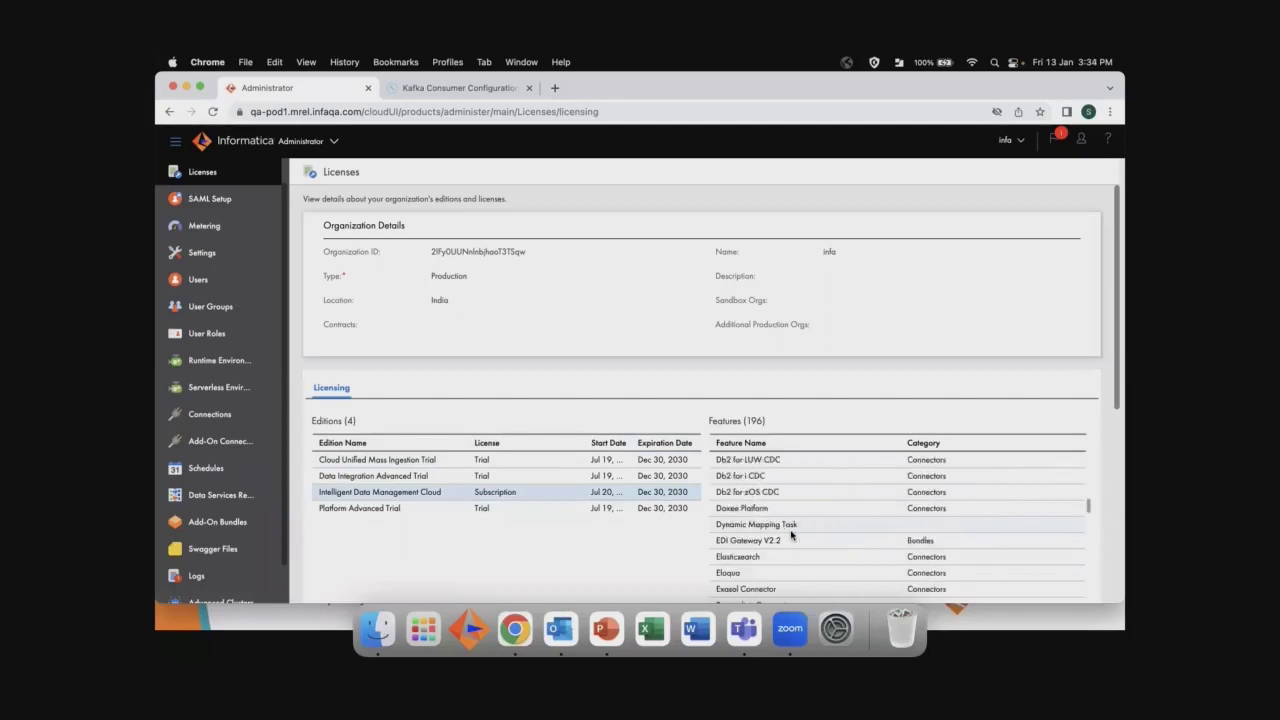
{"action": "scroll", "coordinate": [791, 535], "scroll_direction": "down", "scroll_amount": 8}
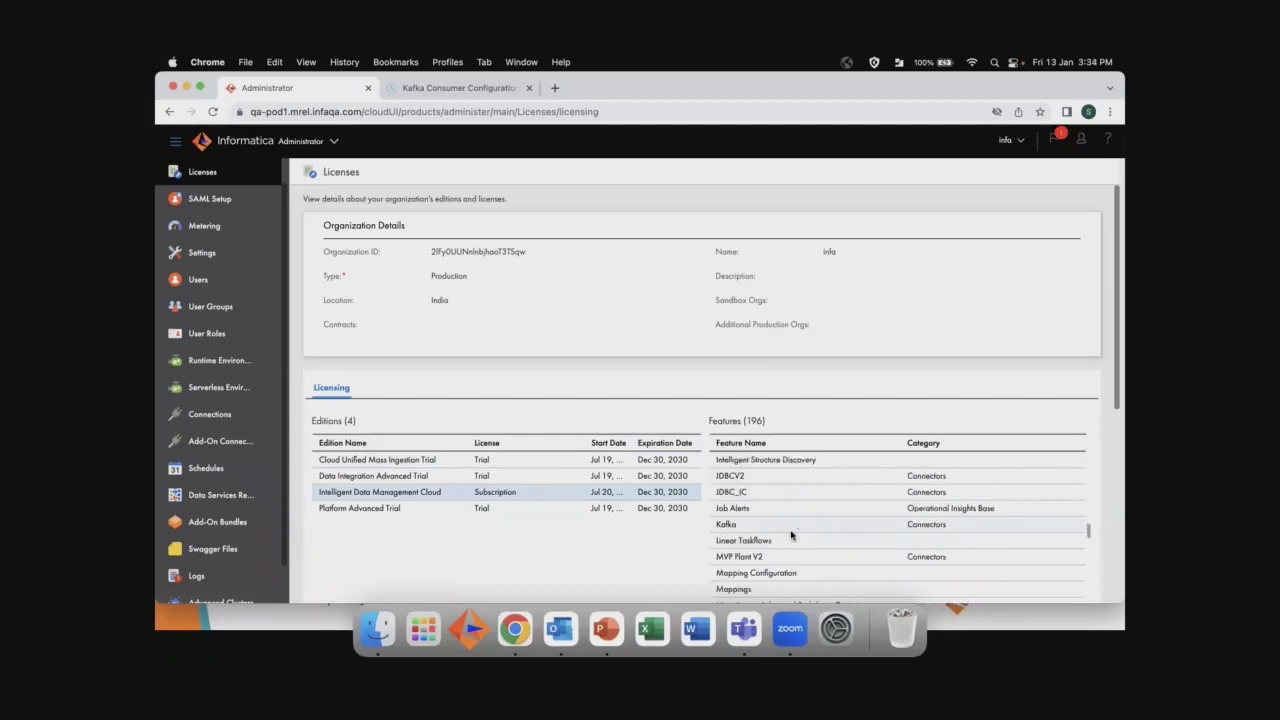
{"action": "scroll", "coordinate": [791, 536], "scroll_direction": "down", "scroll_amount": 6}
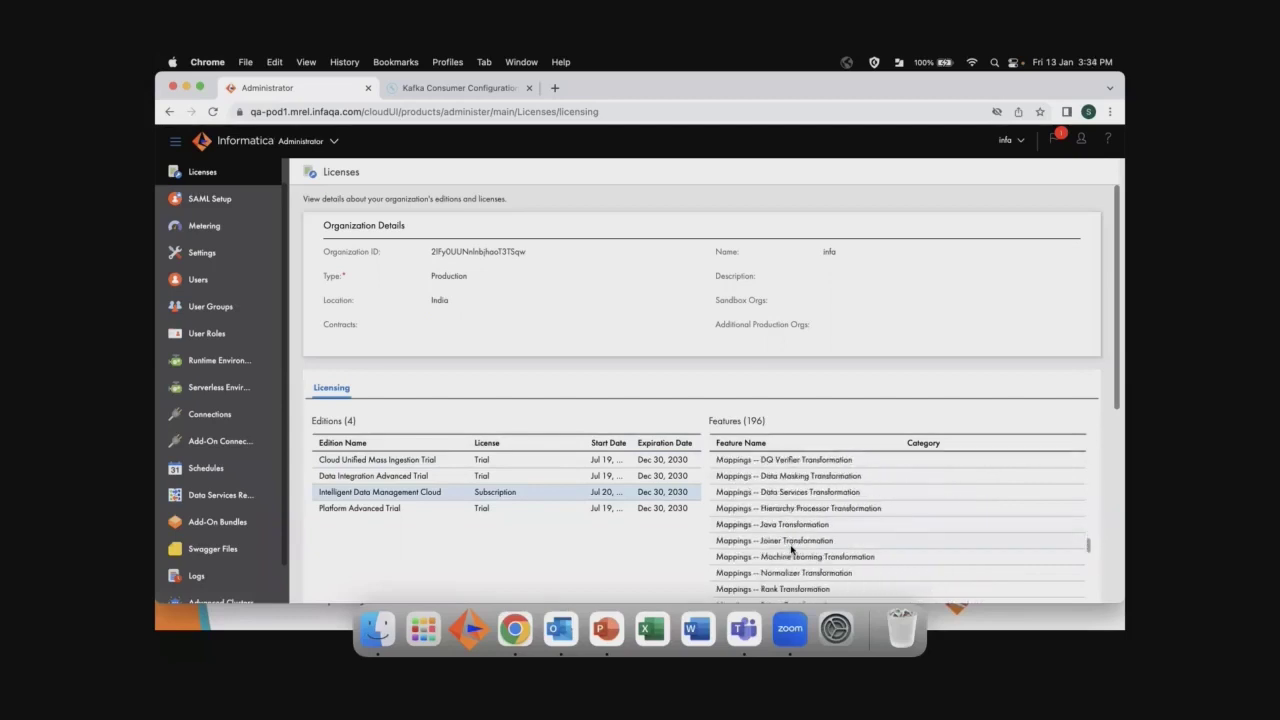
{"action": "scroll", "coordinate": [791, 548], "scroll_direction": "down", "scroll_amount": 3}
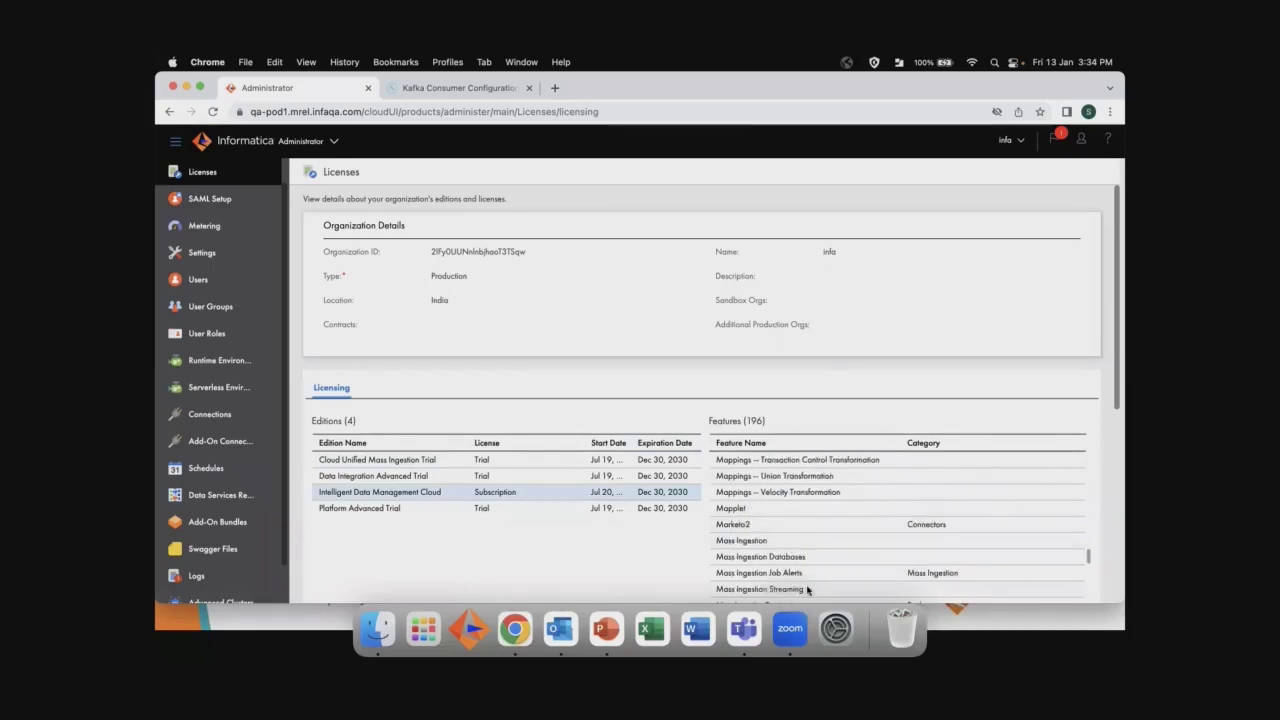
{"action": "scroll", "coordinate": [676, 380], "scroll_direction": "down", "scroll_amount": 2}
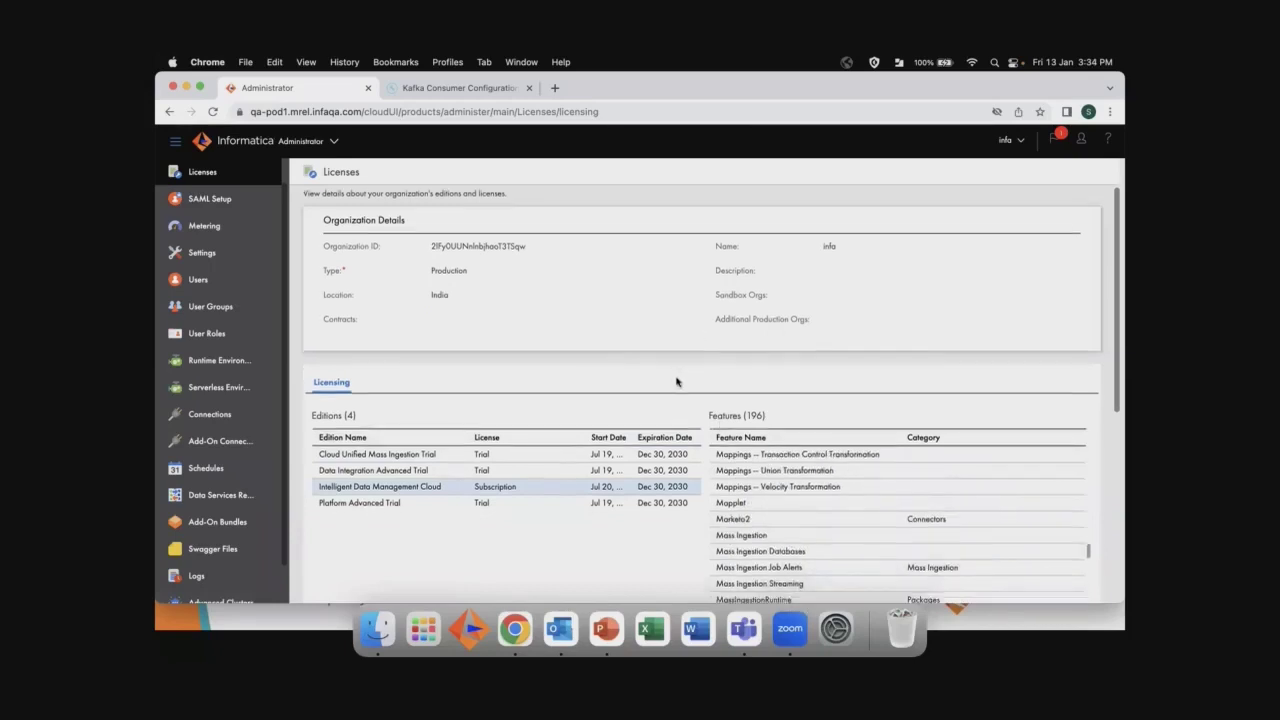
{"action": "scroll", "coordinate": [700, 360], "scroll_direction": "down", "scroll_amount": 5}
{"action": "scroll", "coordinate": [634, 335], "scroll_direction": "up", "scroll_amount": 8}
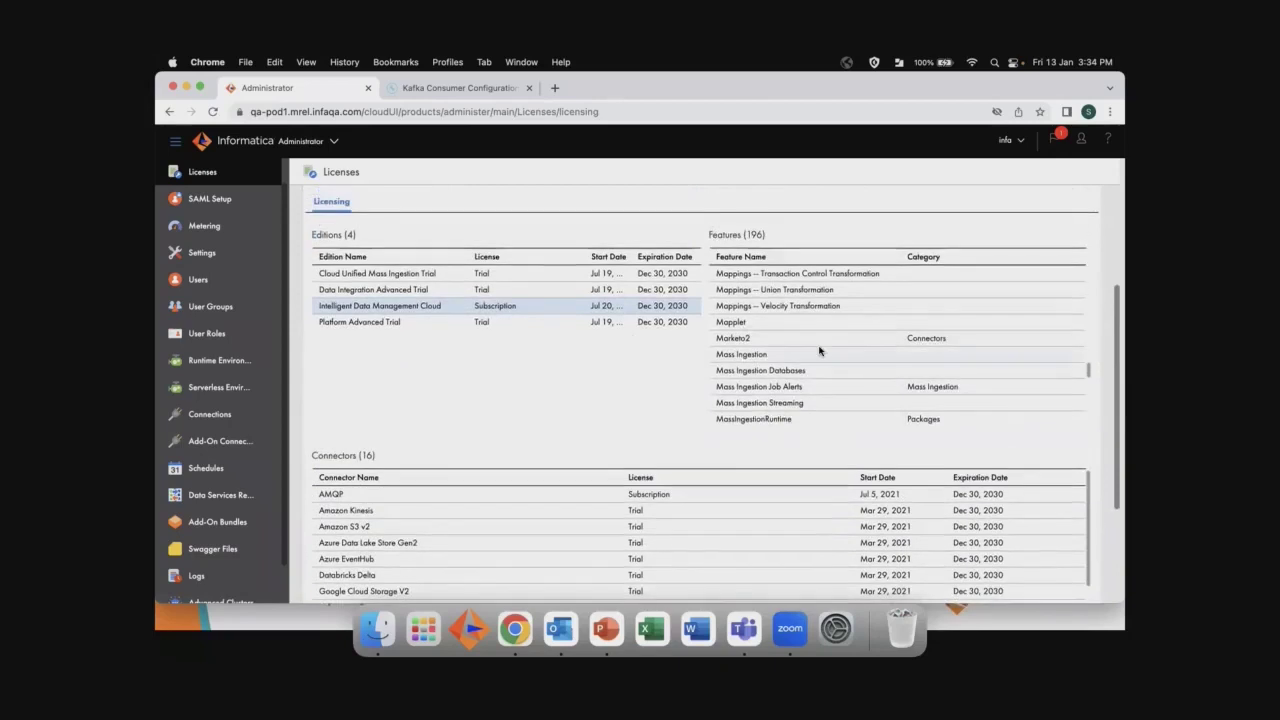
{"action": "scroll", "coordinate": [824, 345], "scroll_direction": "up", "scroll_amount": 5}
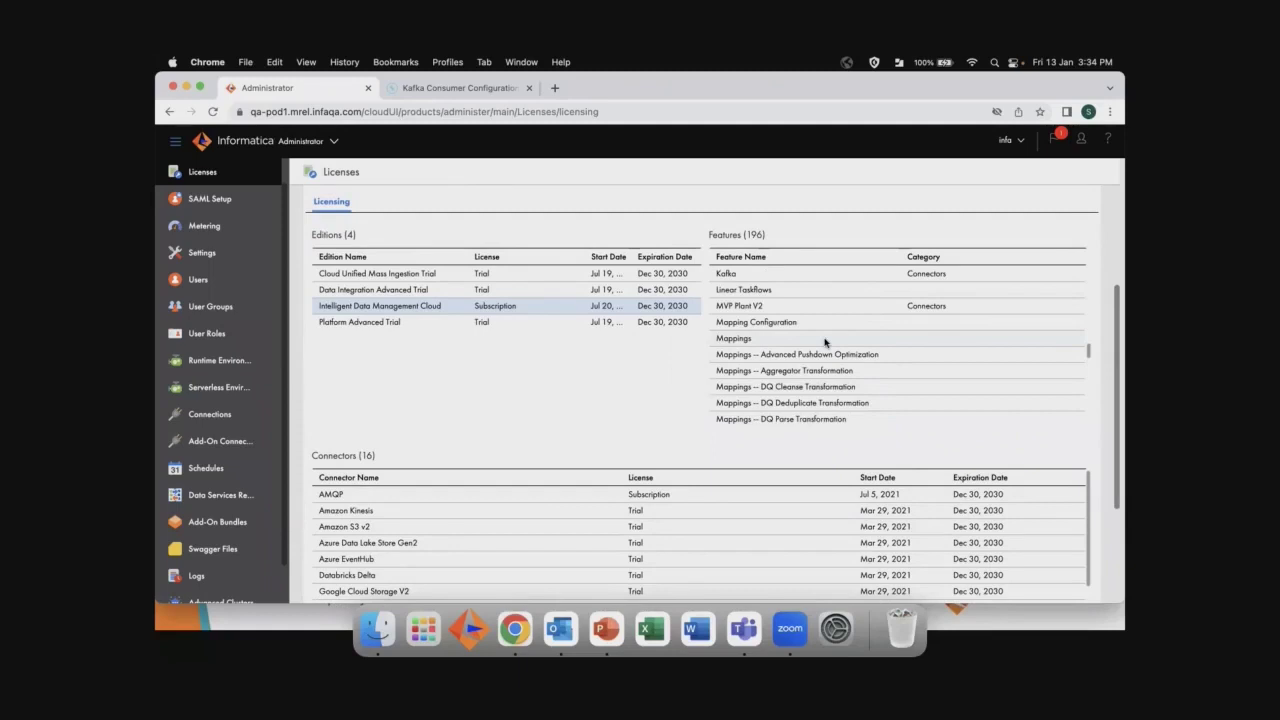
{"action": "scroll", "coordinate": [826, 340], "scroll_direction": "down", "scroll_amount": 1}
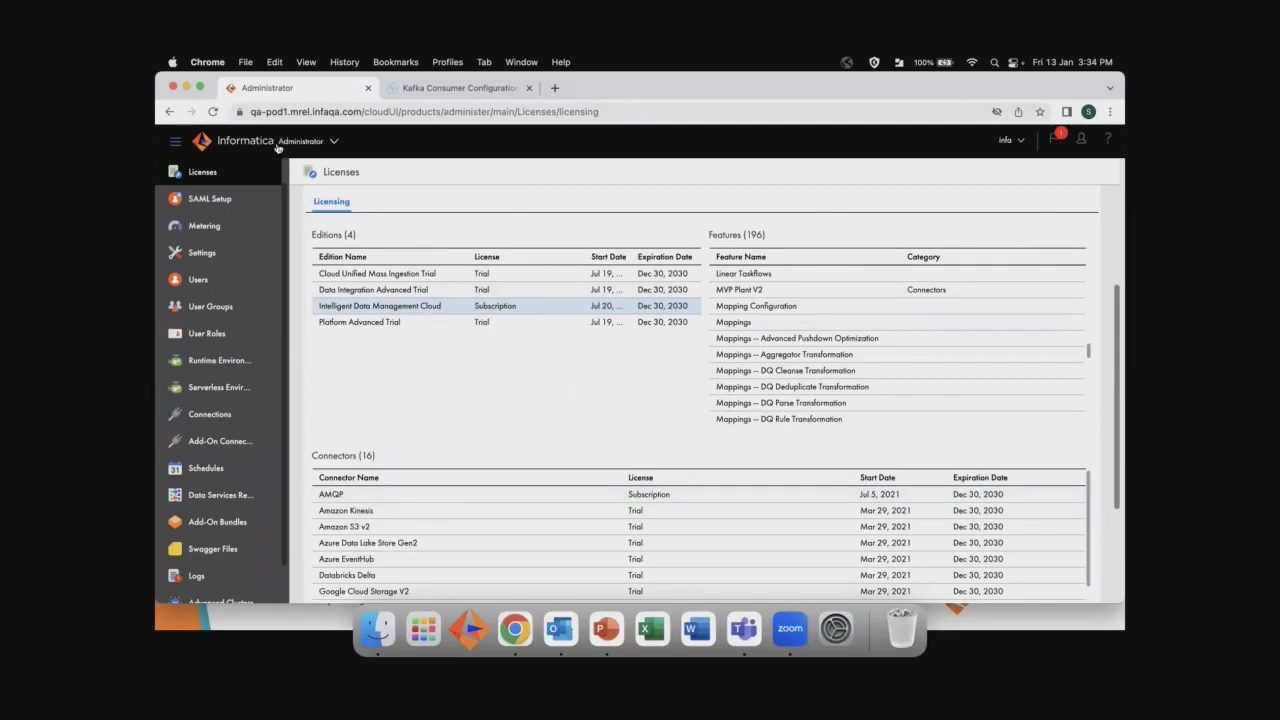
In Runtime Environments, open the enable or disable services and connectors settings for AgentGroup
{"action": "left_click", "coordinate": [215, 362]}
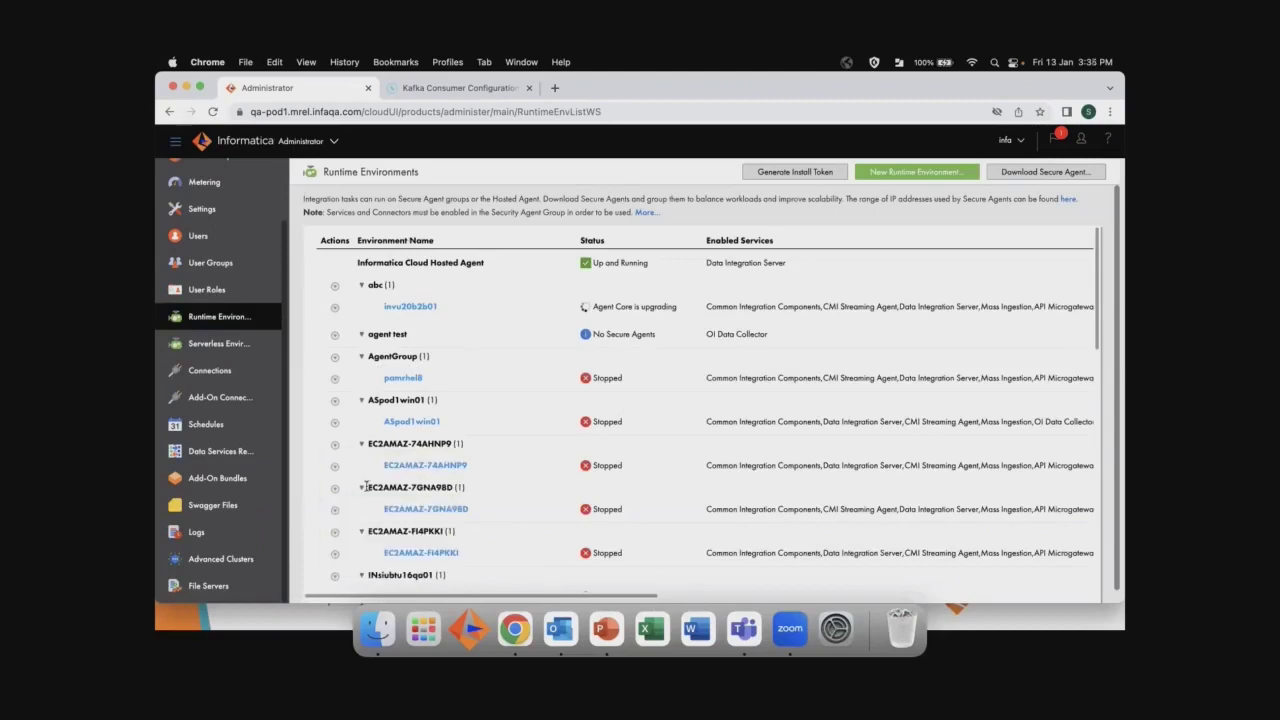
{"action": "left_click", "coordinate": [362, 359]}
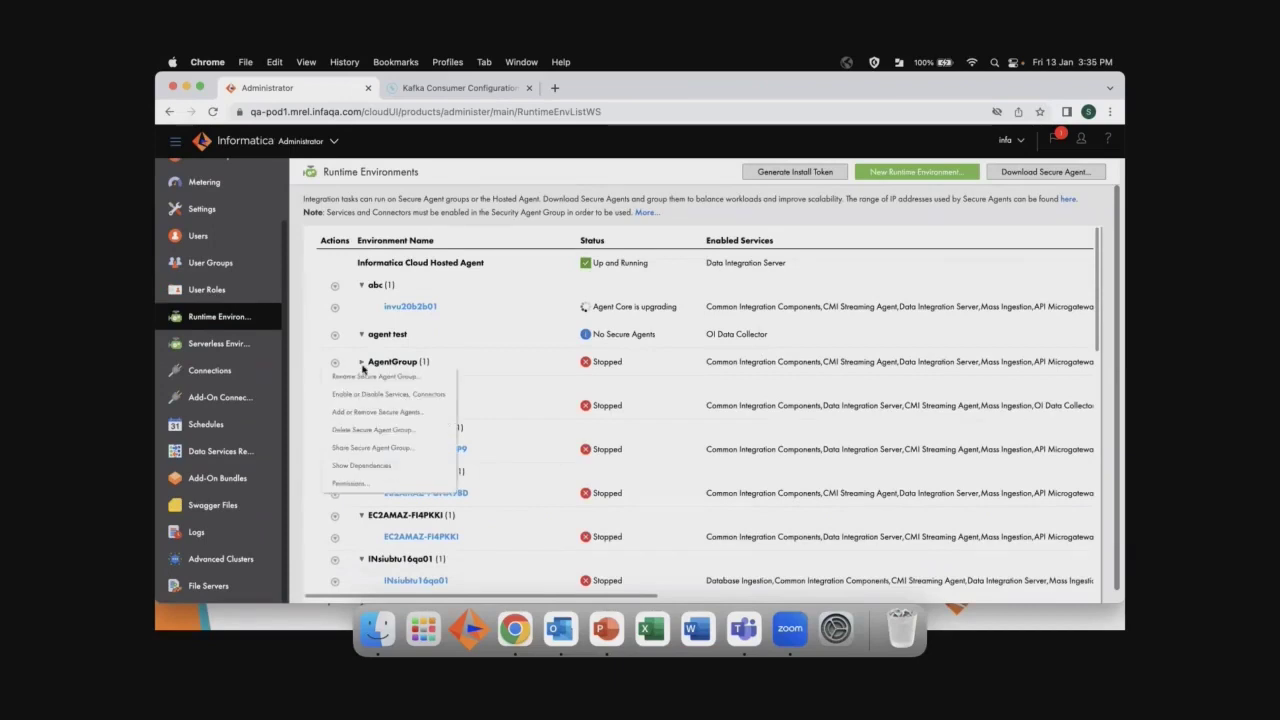
{"action": "left_click", "coordinate": [362, 360]}
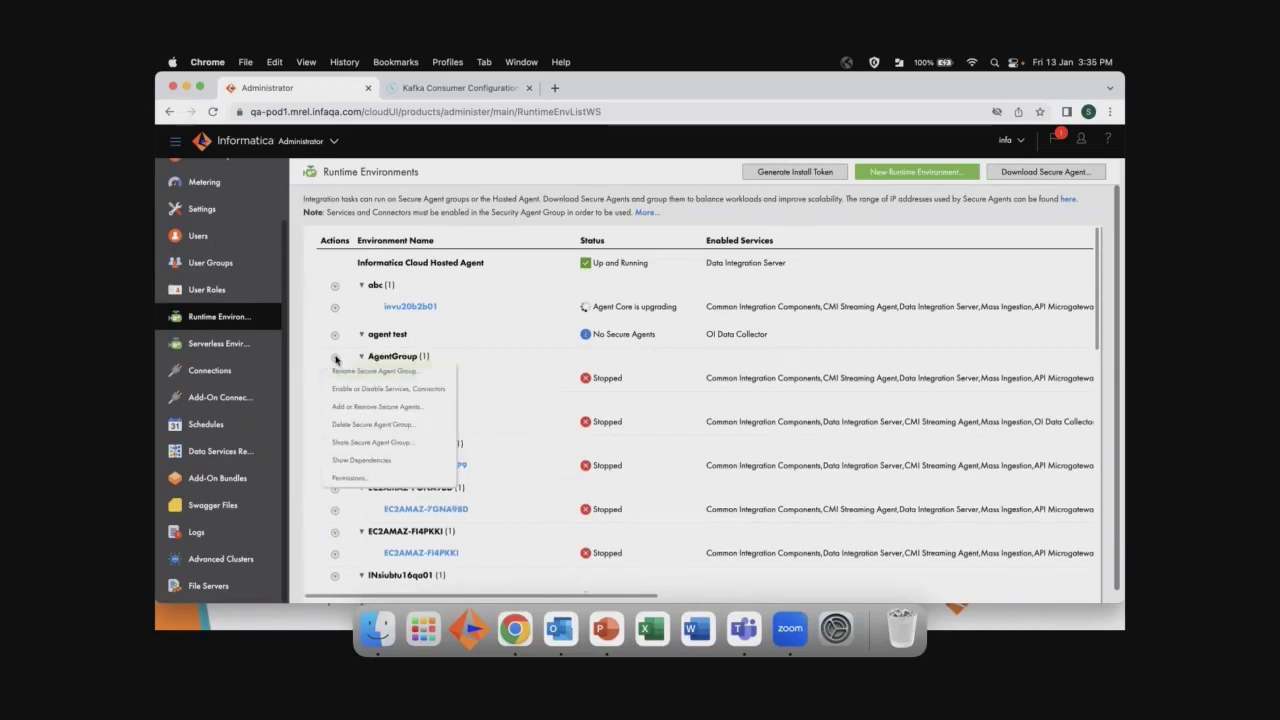
{"action": "left_click", "coordinate": [387, 390]}
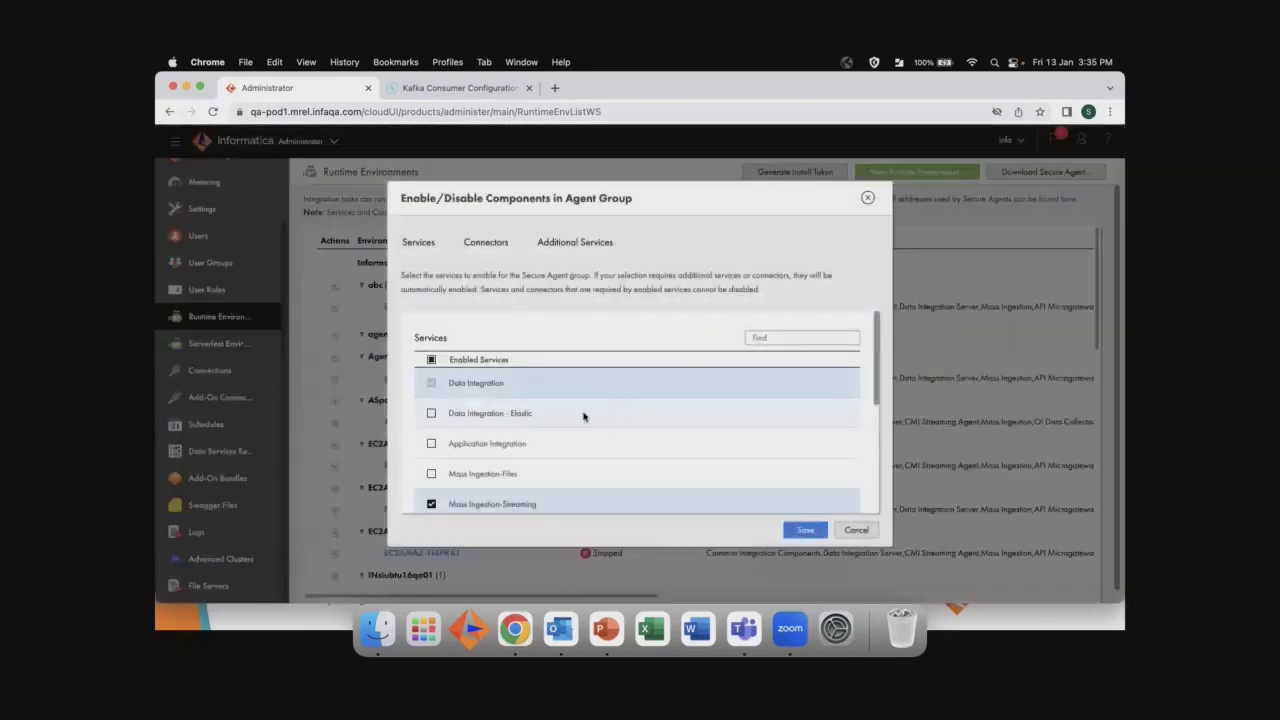
Review the agent group's services, disable Mass Ingestion-Streaming and Data Integration, and enable Mass Ingestion-Streaming again with its required service
{"action": "scroll", "coordinate": [594, 446], "scroll_direction": "down", "scroll_amount": 1}
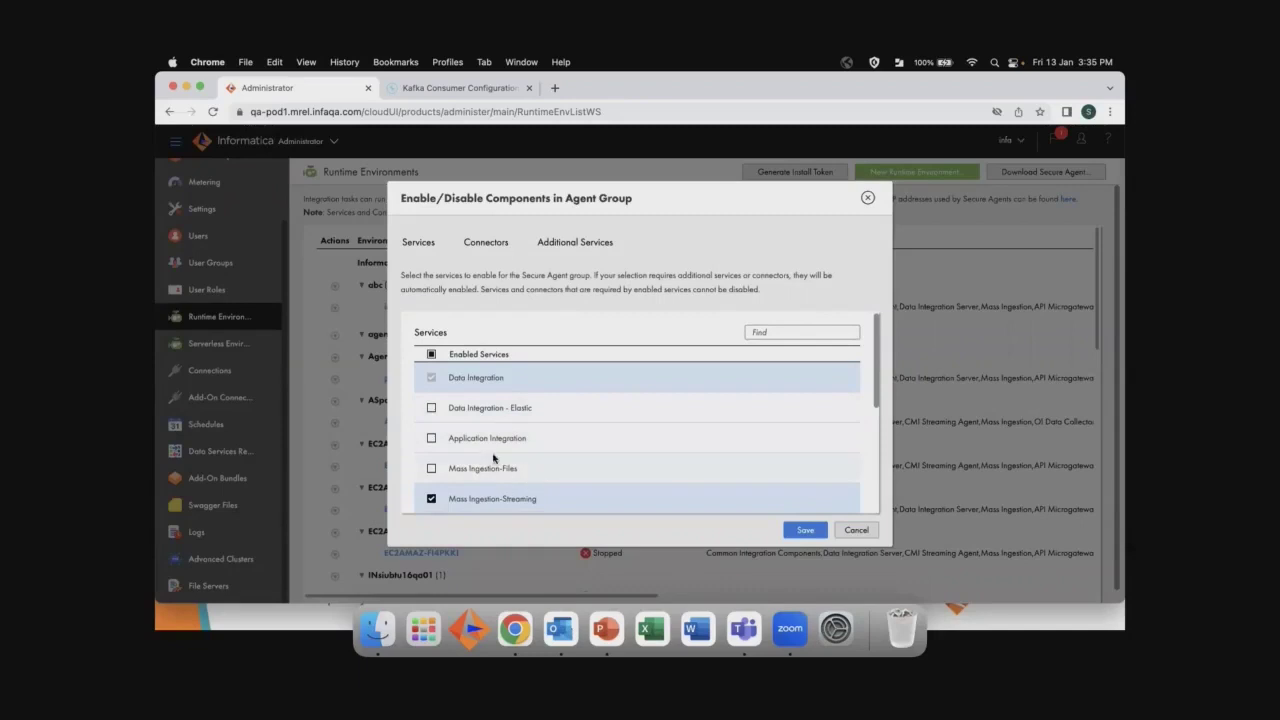
{"action": "scroll", "coordinate": [594, 461], "scroll_direction": "down", "scroll_amount": 1}
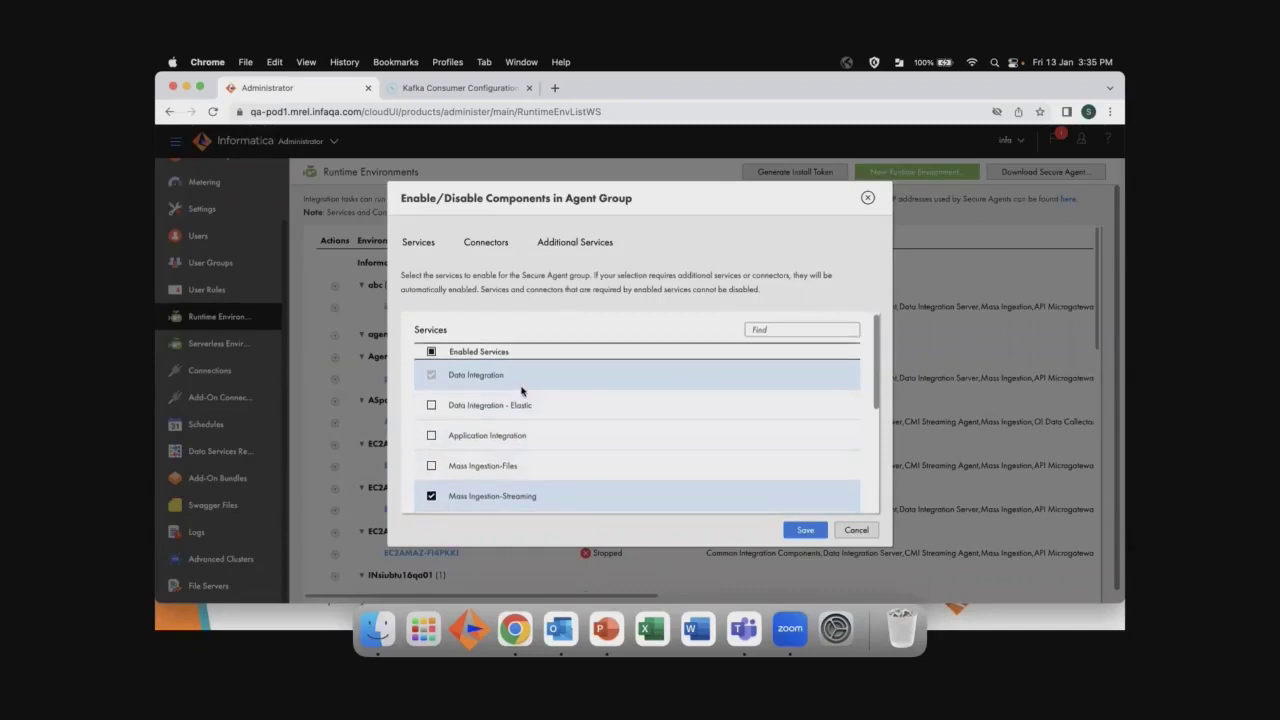
{"action": "scroll", "coordinate": [649, 420], "scroll_direction": "down", "scroll_amount": 5}
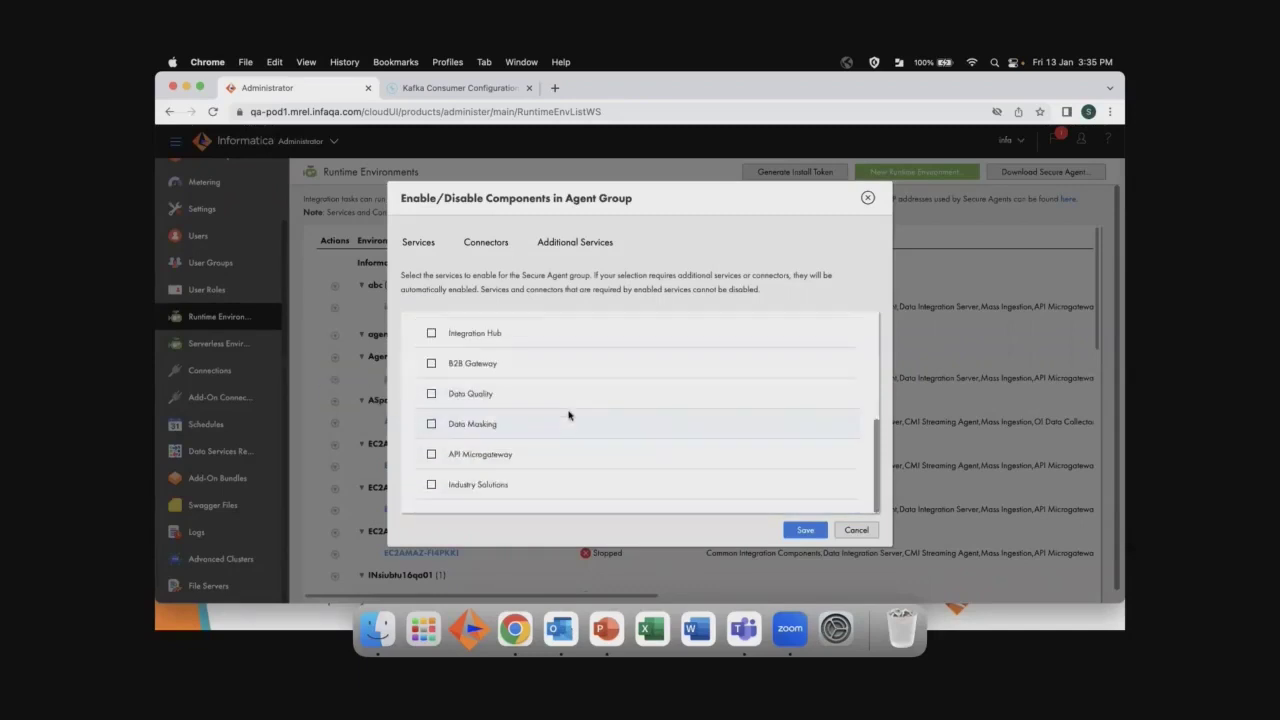
{"action": "scroll", "coordinate": [570, 416], "scroll_direction": "up", "scroll_amount": 5}
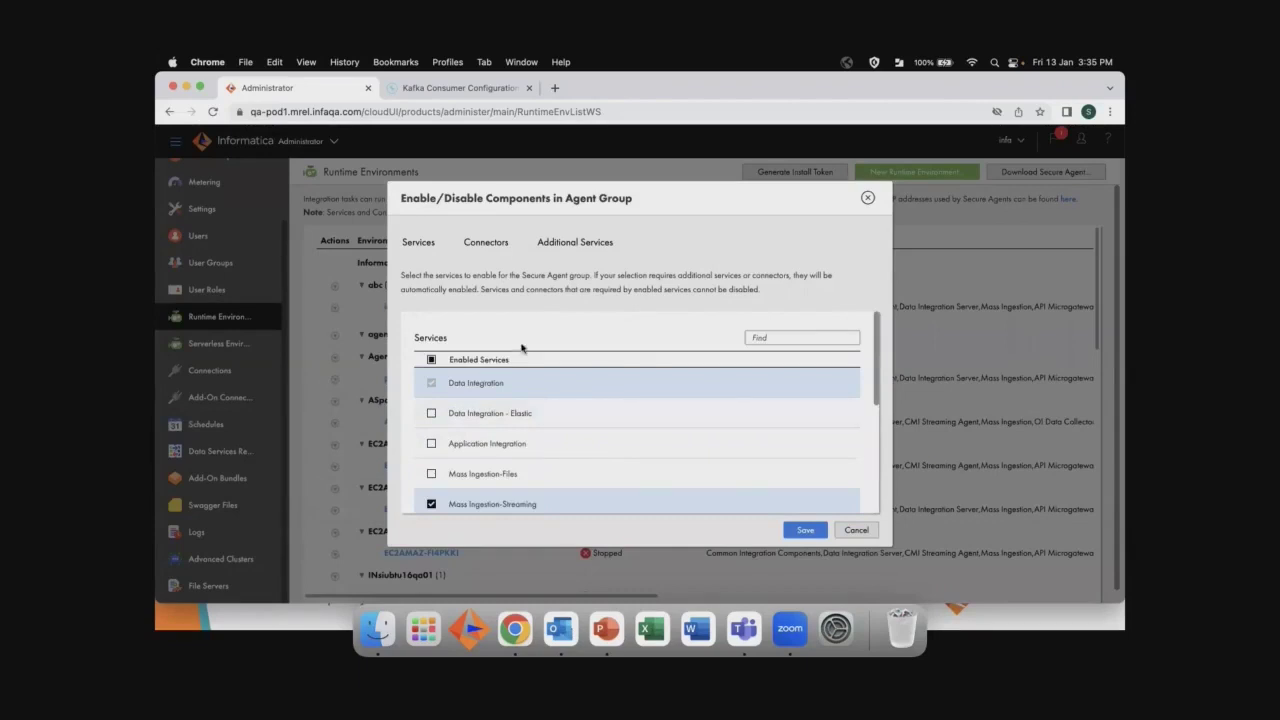
{"action": "scroll", "coordinate": [512, 428], "scroll_direction": "down", "scroll_amount": 1}
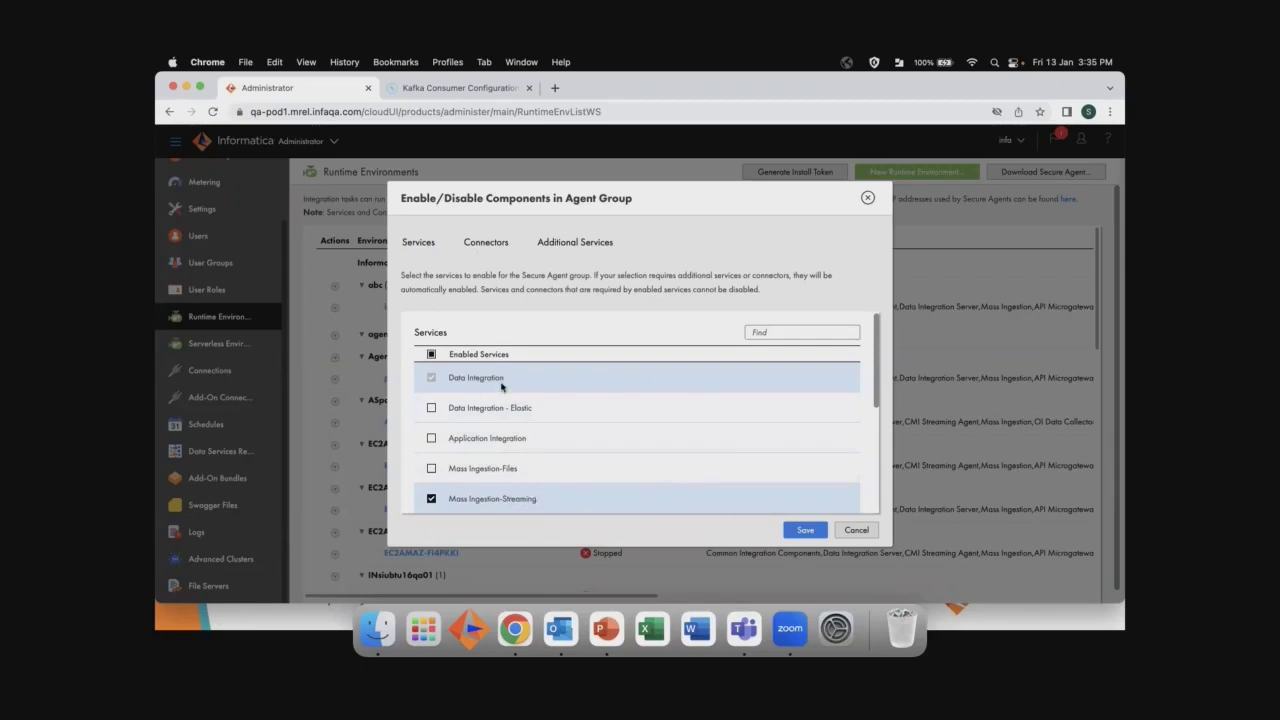
{"action": "left_click", "coordinate": [431, 499]}
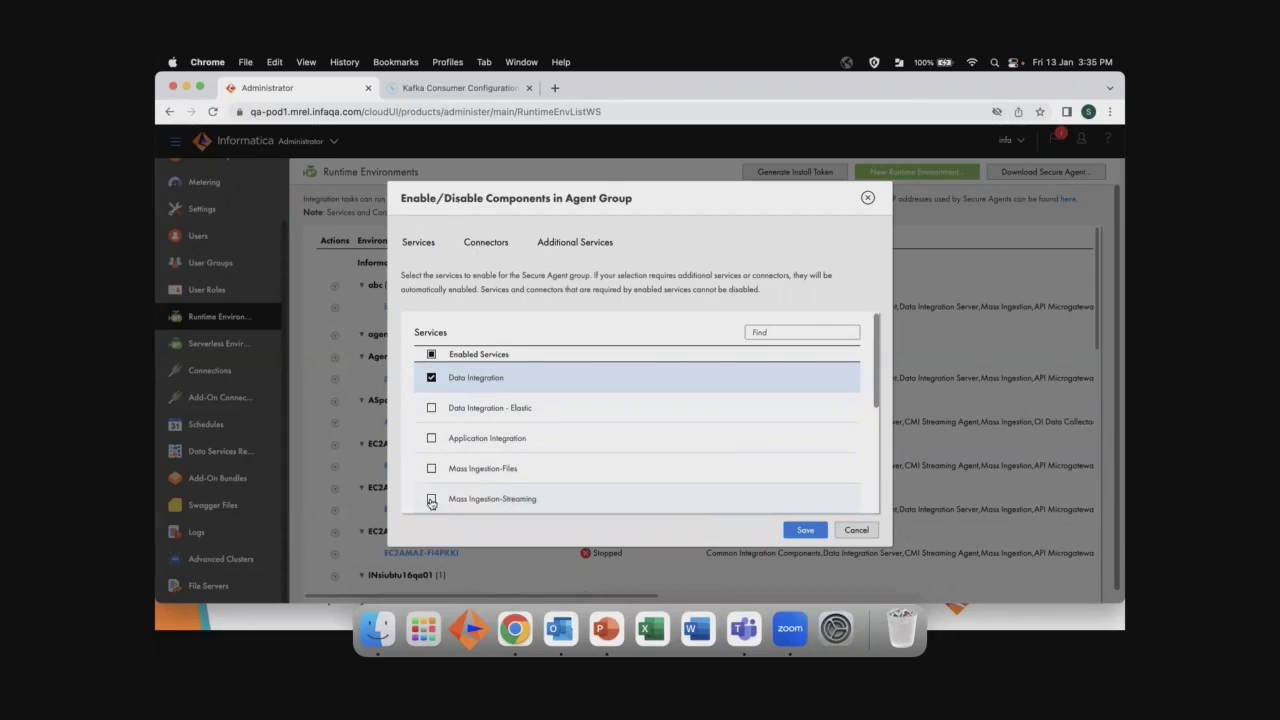
{"action": "left_click", "coordinate": [431, 378]}
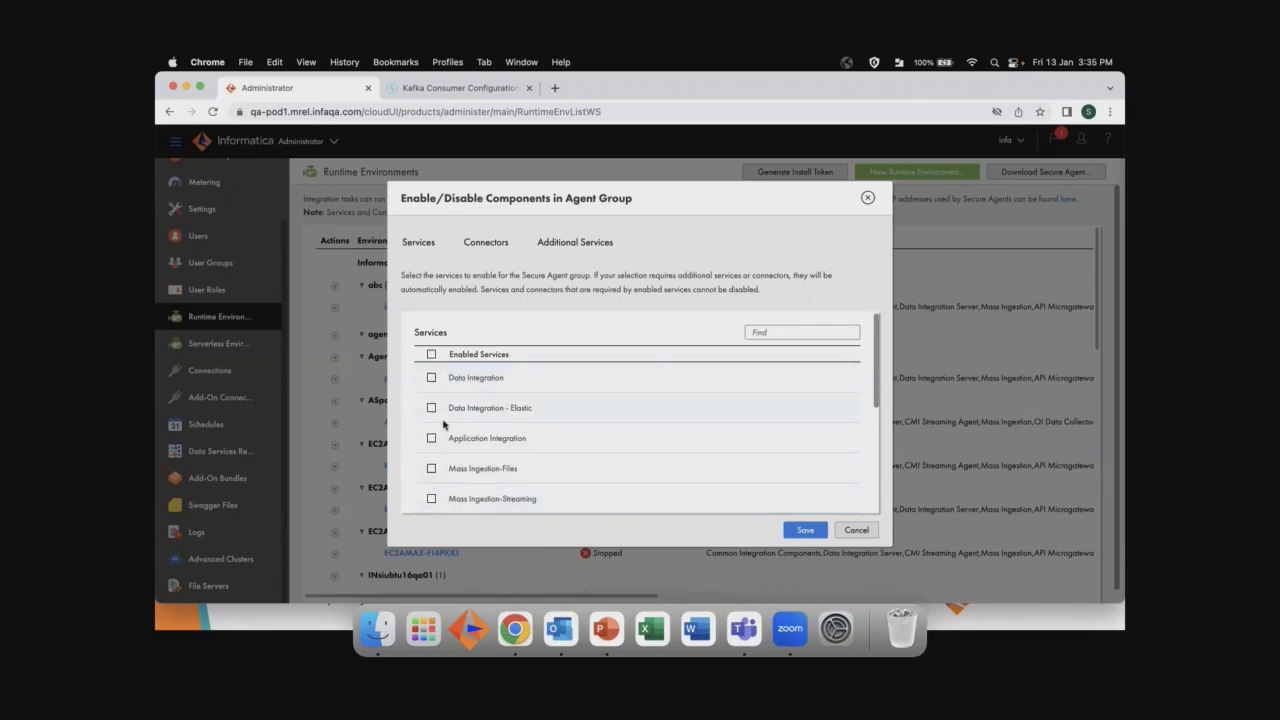
{"action": "left_click", "coordinate": [431, 378]}
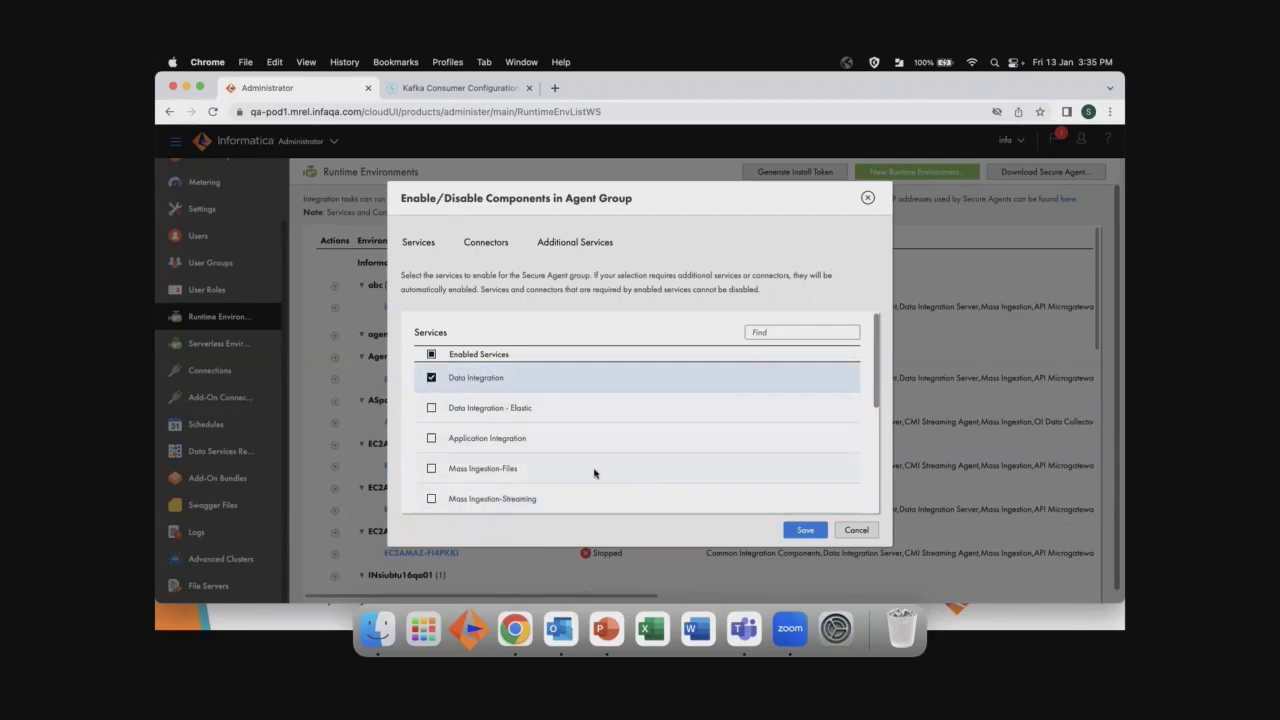
{"action": "scroll", "coordinate": [597, 471], "scroll_direction": "down", "scroll_amount": 5}
{"action": "scroll", "coordinate": [597, 465], "scroll_direction": "up", "scroll_amount": 5}
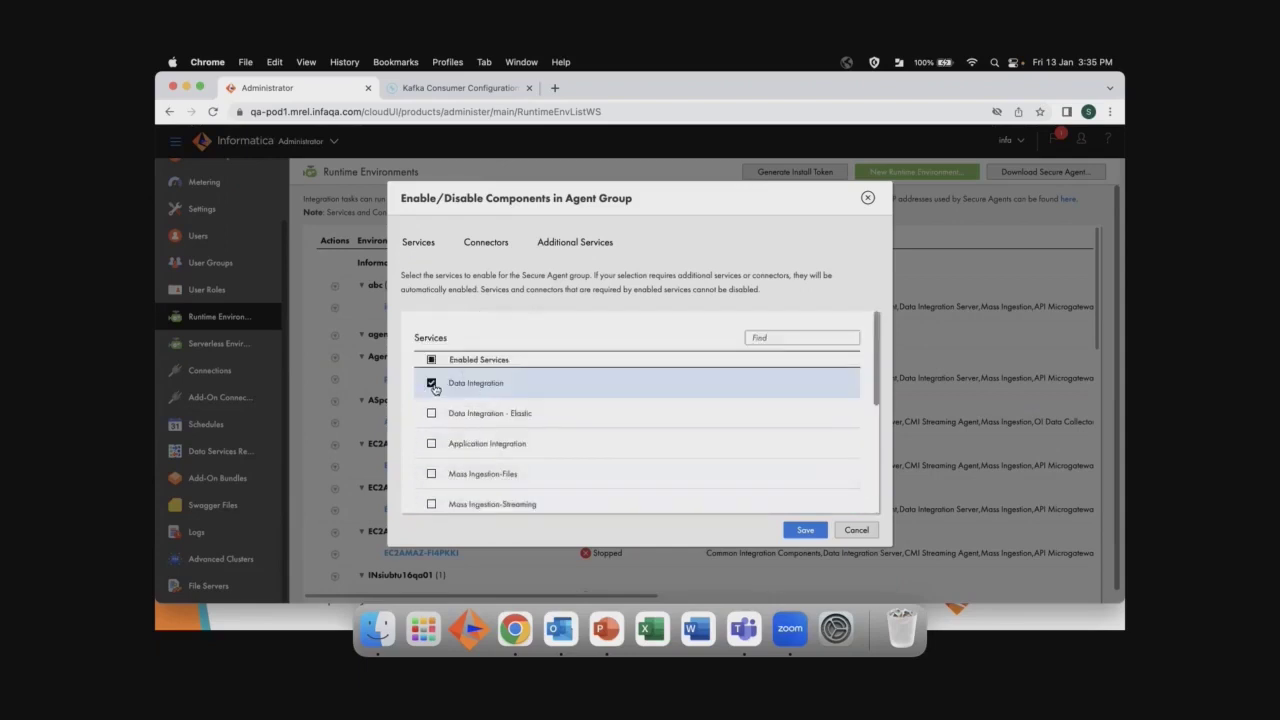
{"action": "left_click", "coordinate": [431, 383]}
{"action": "left_click", "coordinate": [431, 505]}
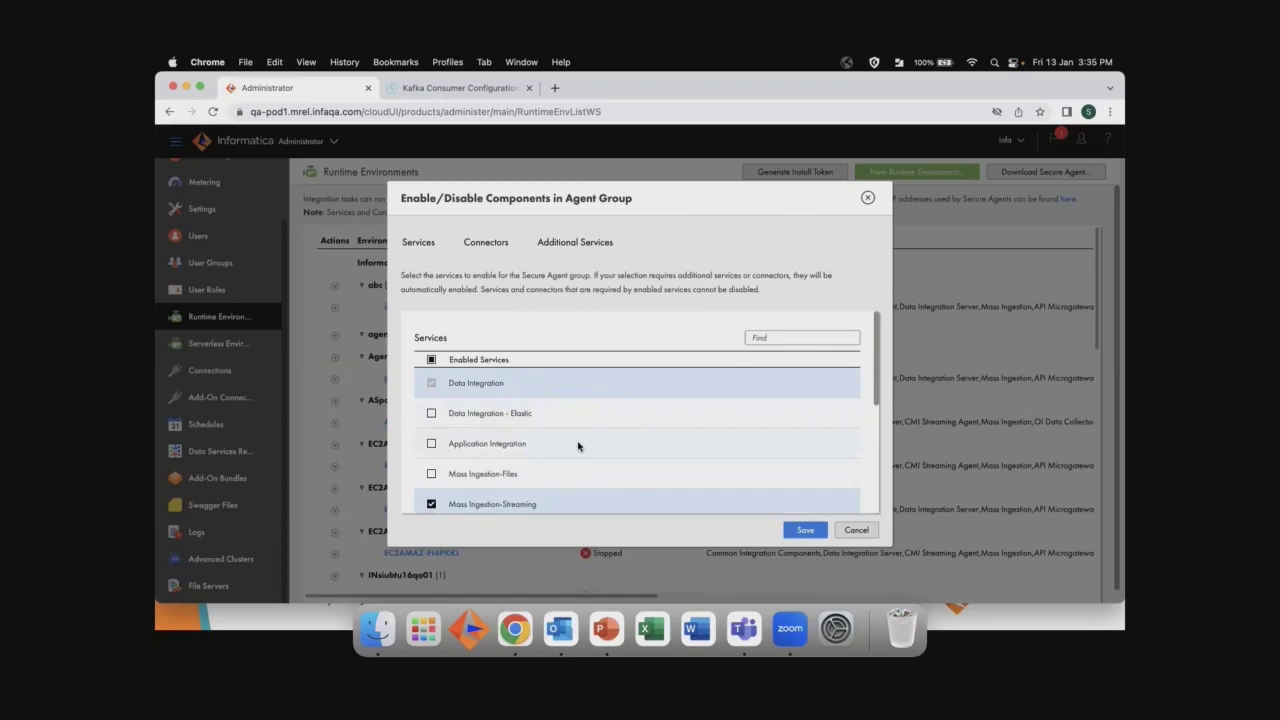
Review the connectors enabled for the agent group, including AMQP, Amazon Kinesis and Amazon S3 v2, and leave the settings without saving
{"action": "scroll", "coordinate": [577, 443], "scroll_direction": "down", "scroll_amount": 3}
{"action": "left_click", "coordinate": [486, 243]}
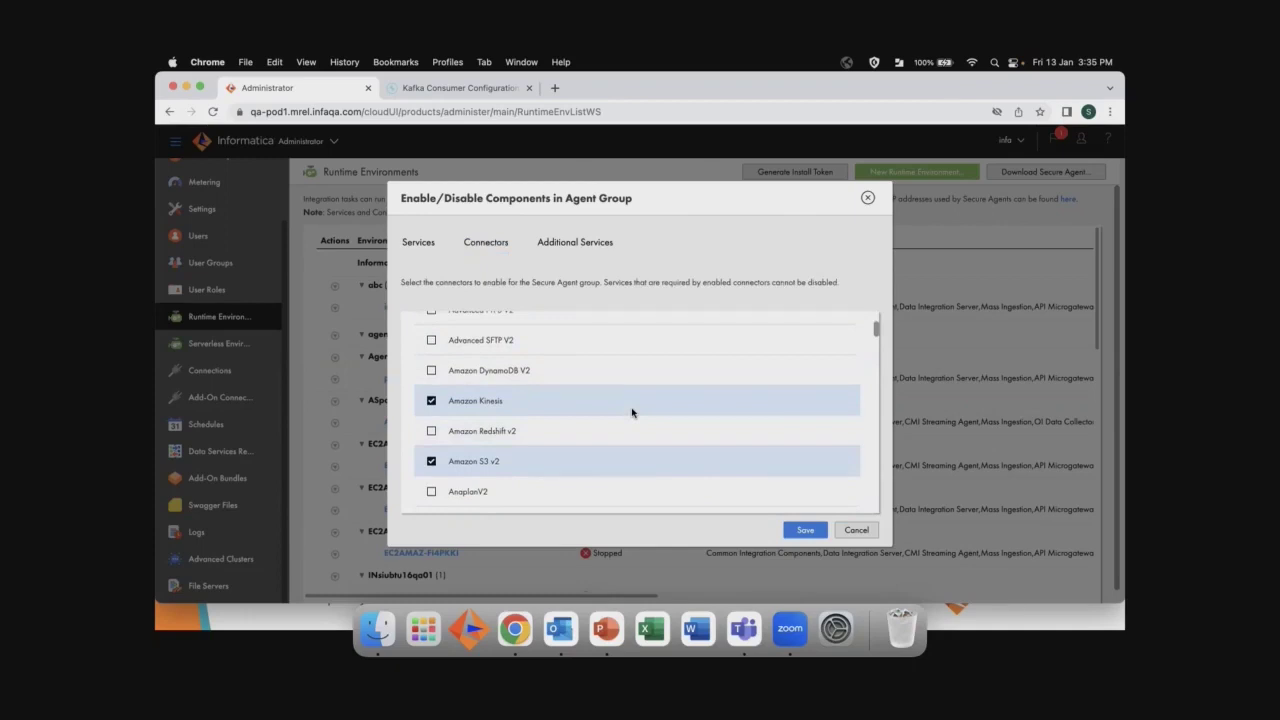
{"action": "scroll", "coordinate": [632, 412], "scroll_direction": "up", "scroll_amount": 3}
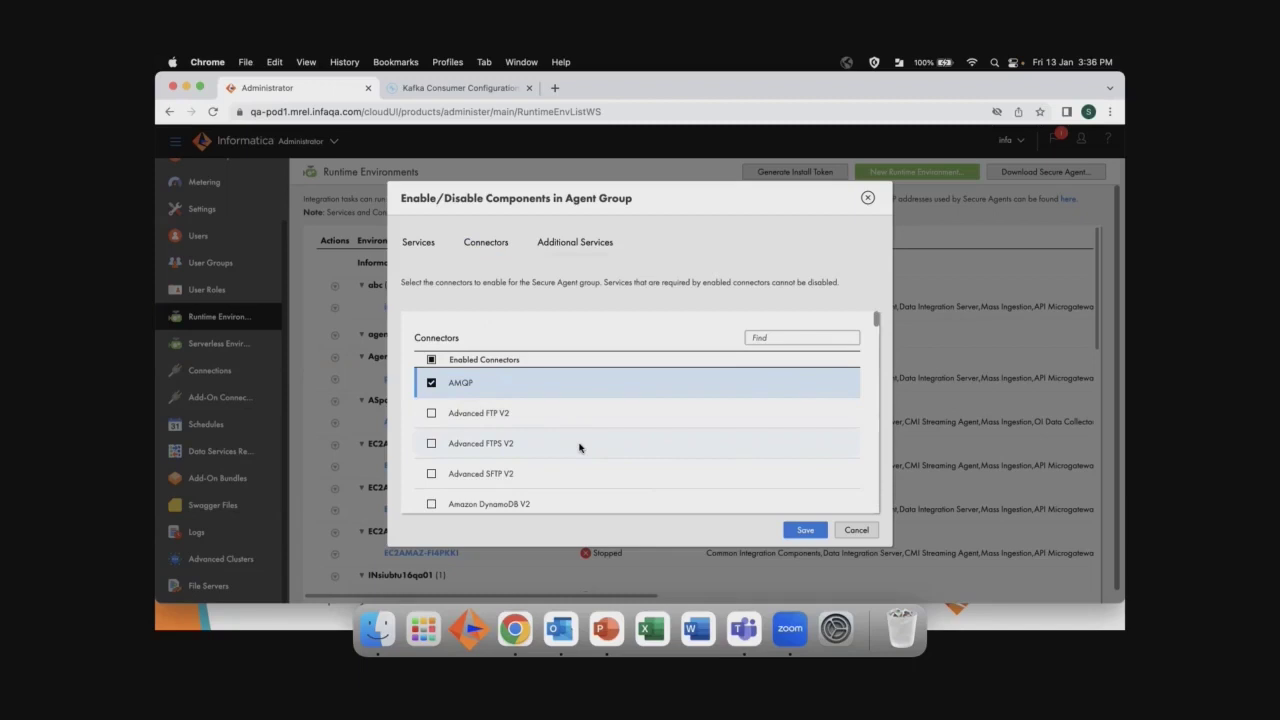
{"action": "scroll", "coordinate": [579, 447], "scroll_direction": "down", "scroll_amount": 1}
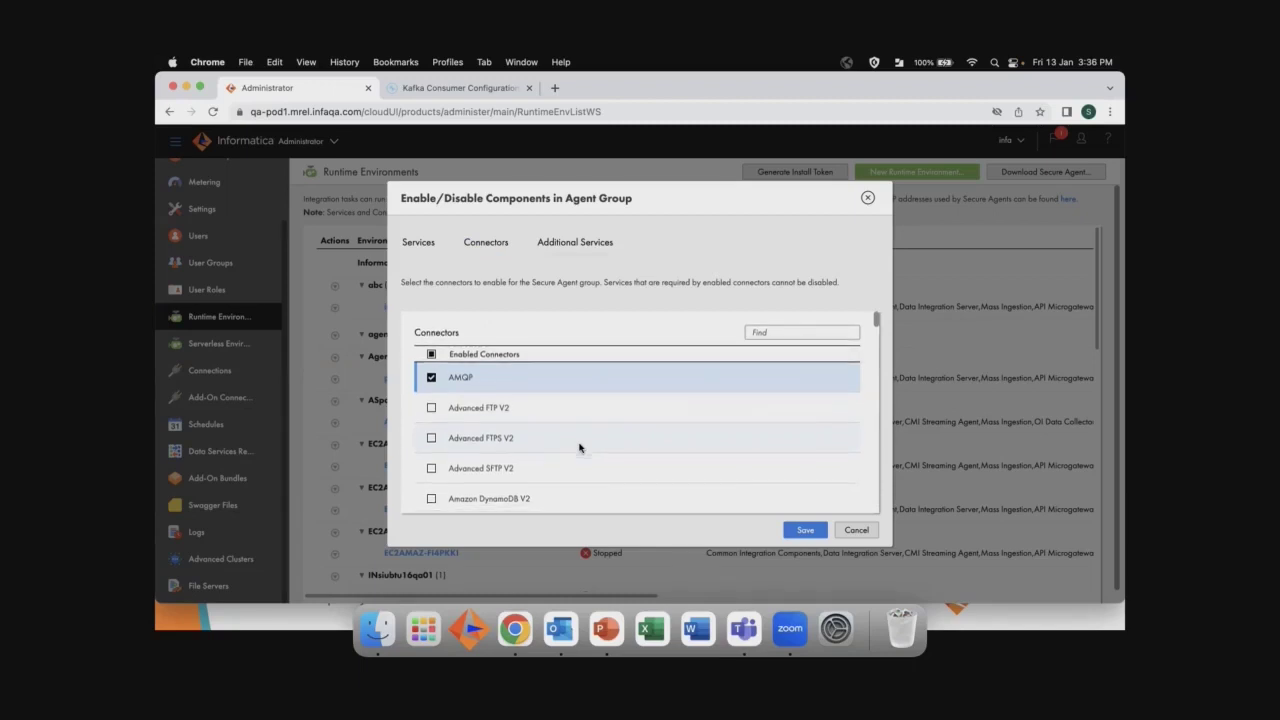
{"action": "scroll", "coordinate": [579, 447], "scroll_direction": "down", "scroll_amount": 2}
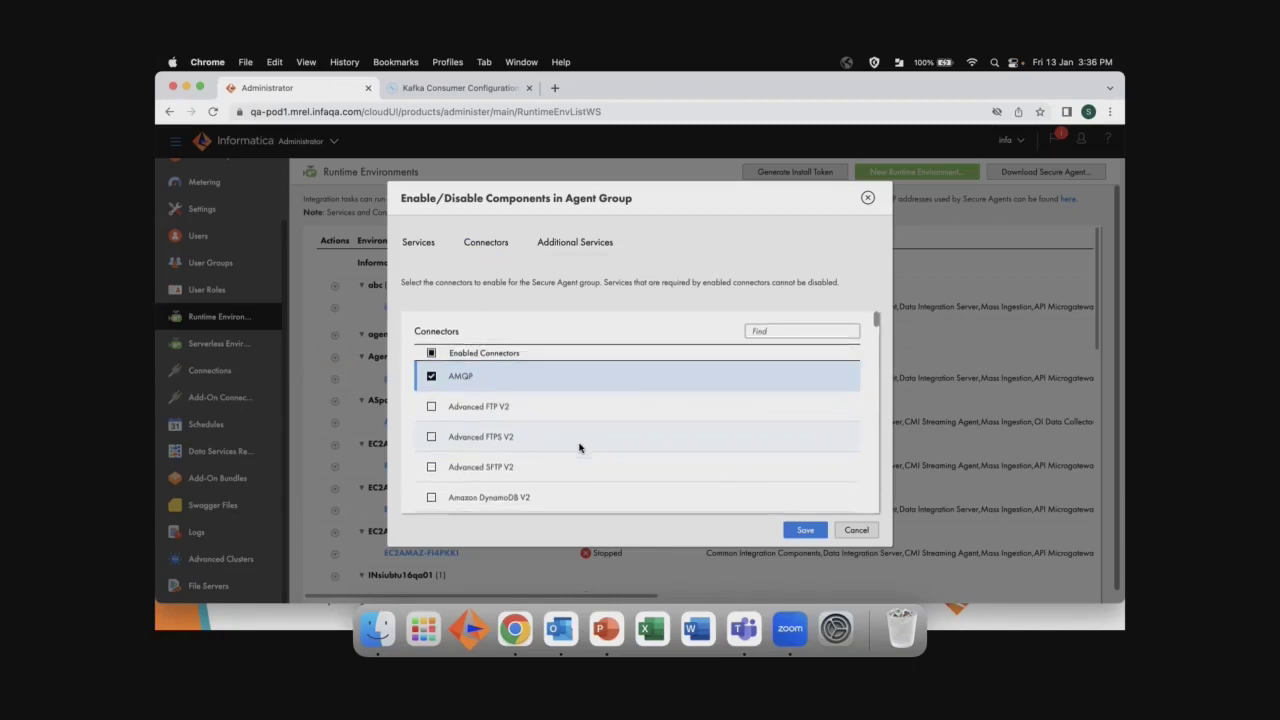
{"action": "scroll", "coordinate": [579, 445], "scroll_direction": "down", "scroll_amount": 5}
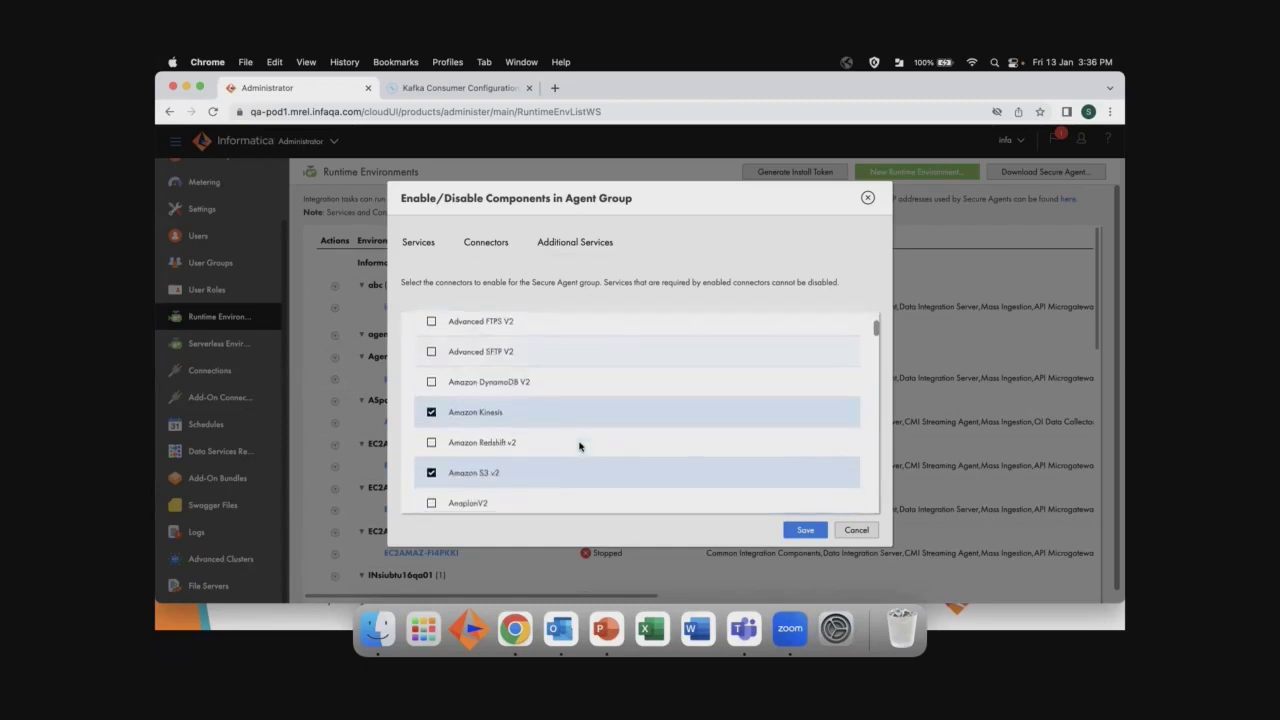
{"action": "scroll", "coordinate": [610, 424], "scroll_direction": "up", "scroll_amount": 10}
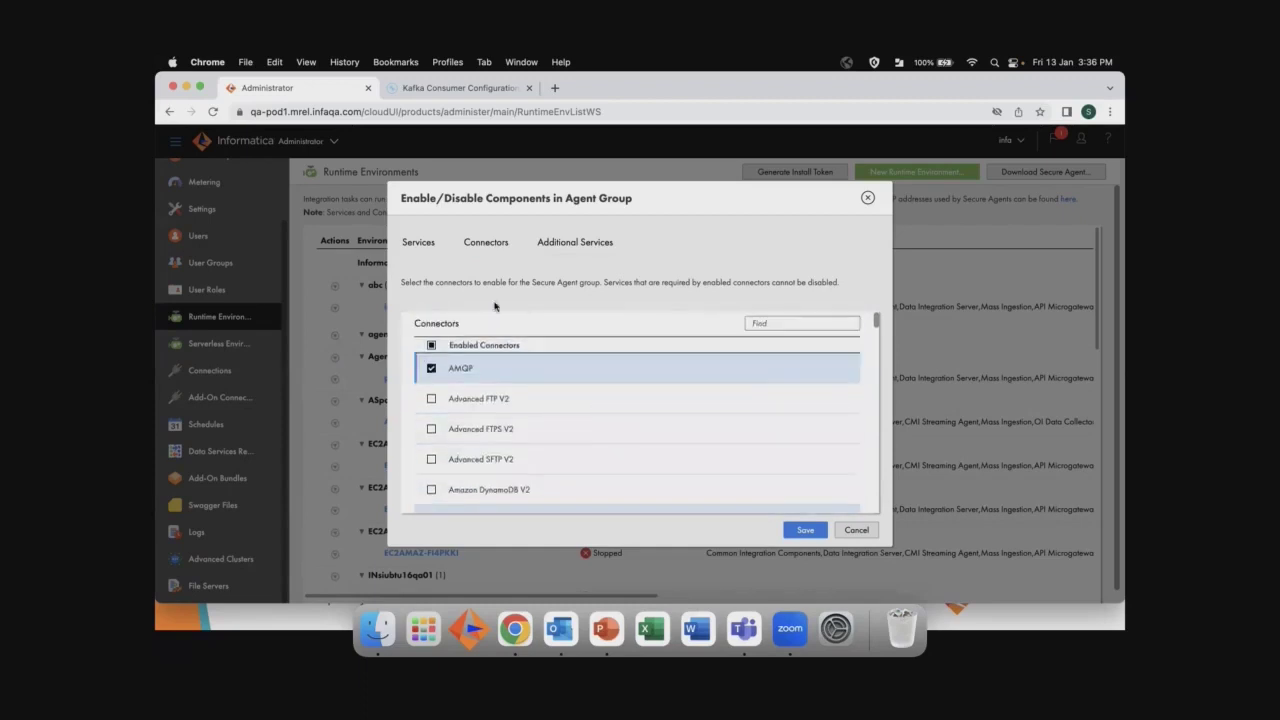
{"action": "left_click", "coordinate": [857, 530]}
Open the ADLSGen2 connection from the organization's connections and examine its connection details and Microsoft Azure Data Lake Storage Gen2 properties
{"action": "left_click", "coordinate": [208, 370]}
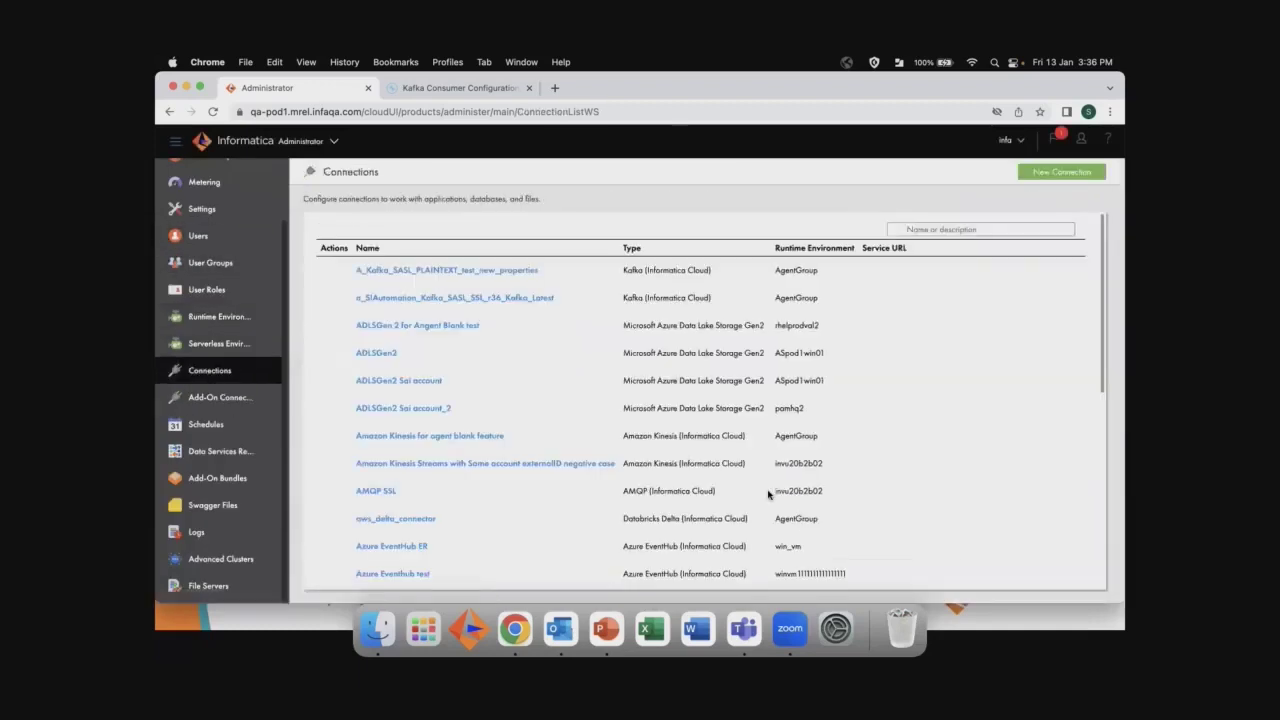
{"action": "left_click", "coordinate": [412, 353]}
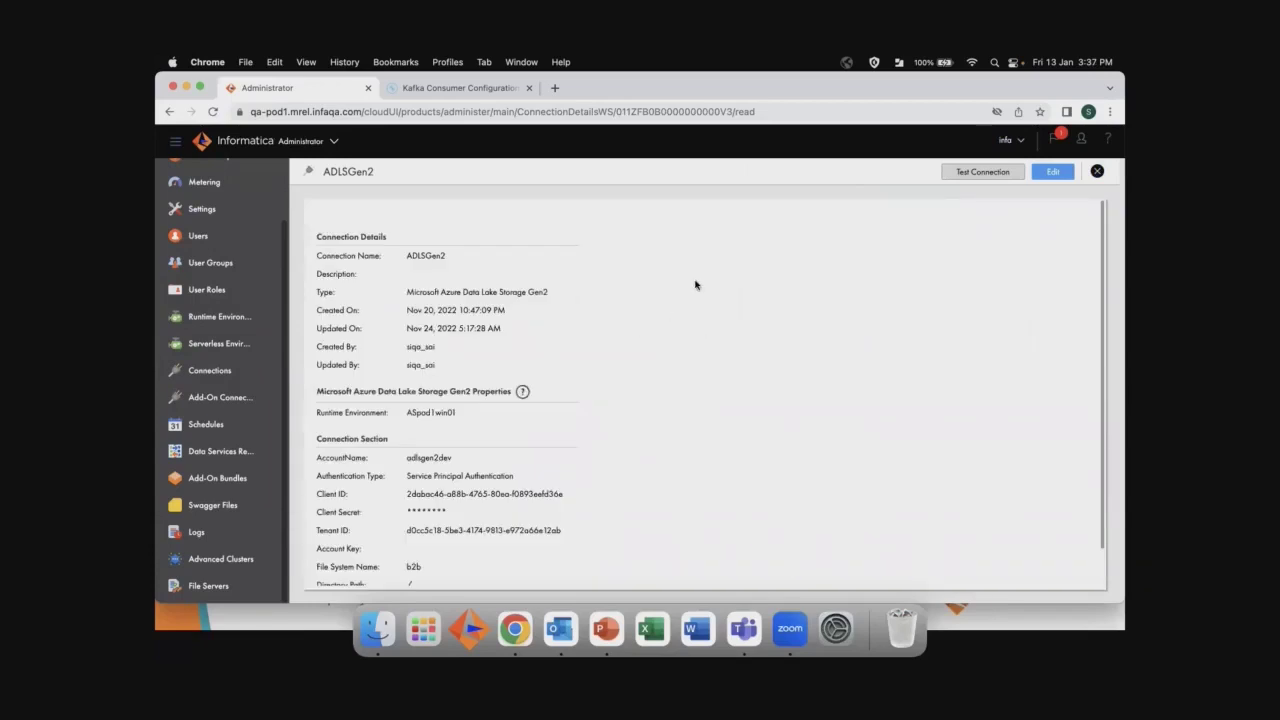
{"action": "scroll", "coordinate": [712, 410], "scroll_direction": "down", "scroll_amount": 1}
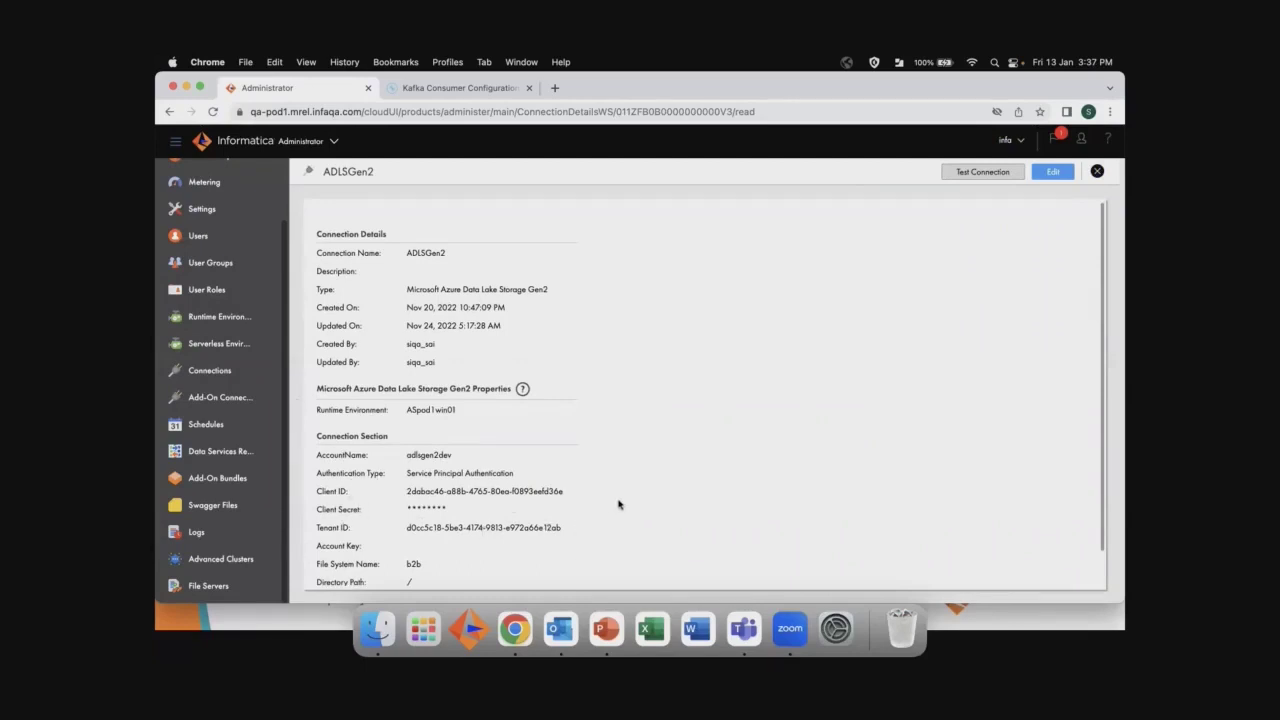
{"action": "scroll", "coordinate": [618, 504], "scroll_direction": "down", "scroll_amount": 2}
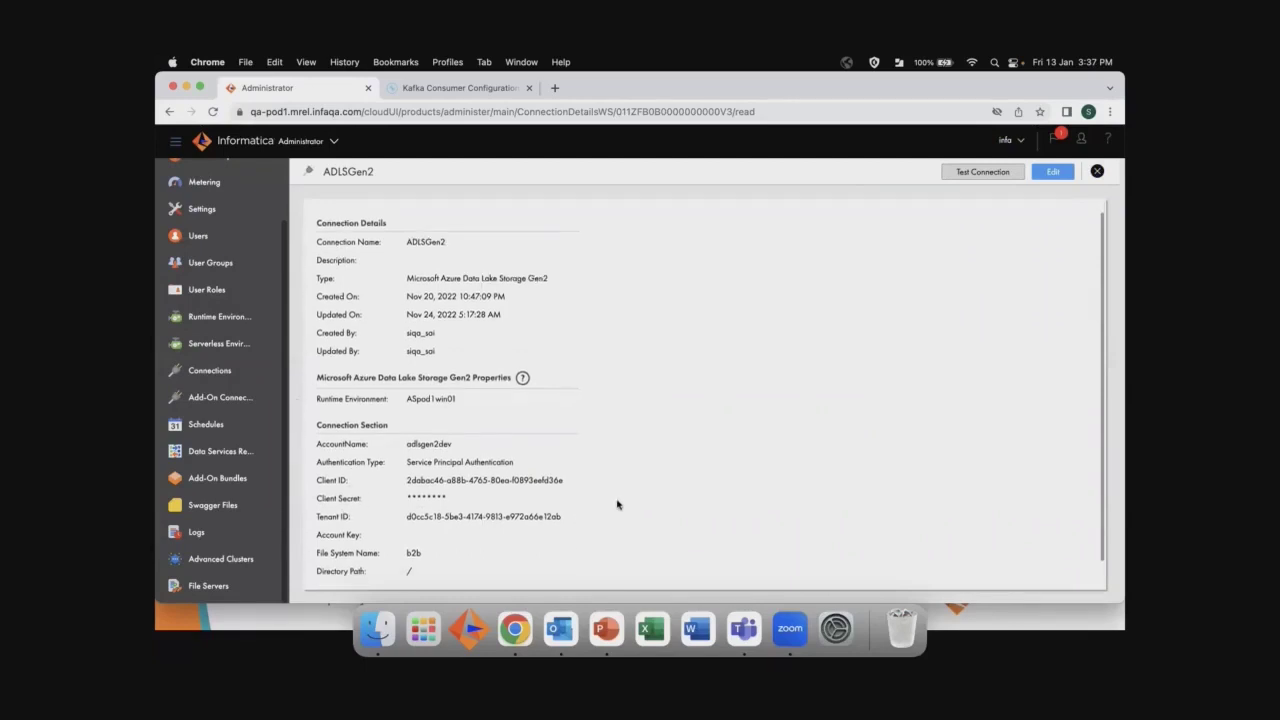
{"action": "scroll", "coordinate": [618, 504], "scroll_direction": "down", "scroll_amount": 2}
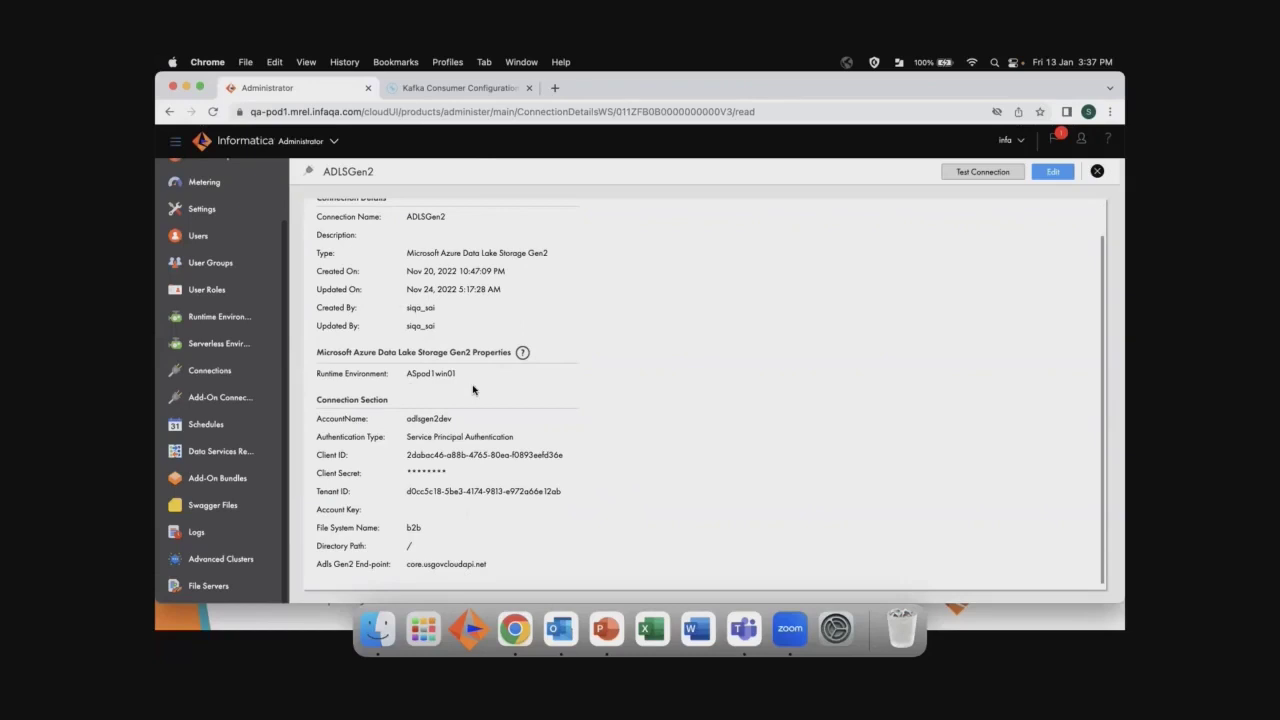
{"action": "scroll", "coordinate": [424, 387], "scroll_direction": "up", "scroll_amount": 1}
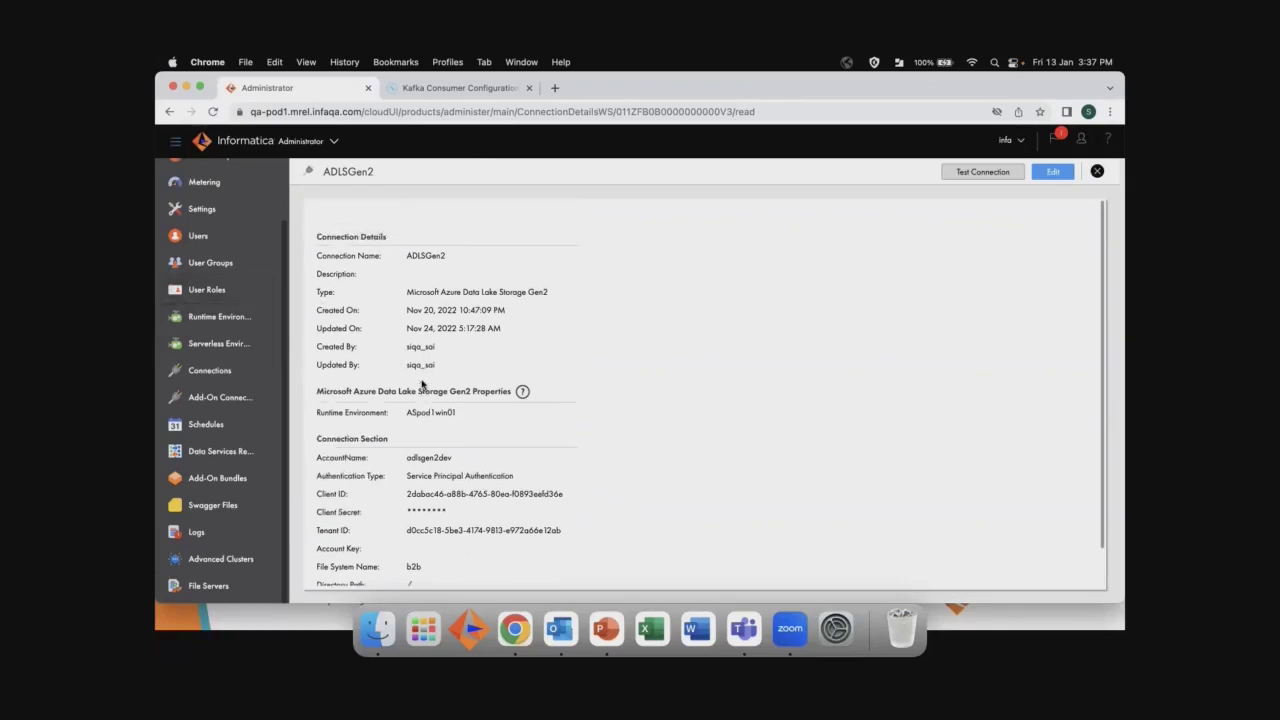
{"action": "scroll", "coordinate": [212, 310], "scroll_direction": "up", "scroll_amount": 2}
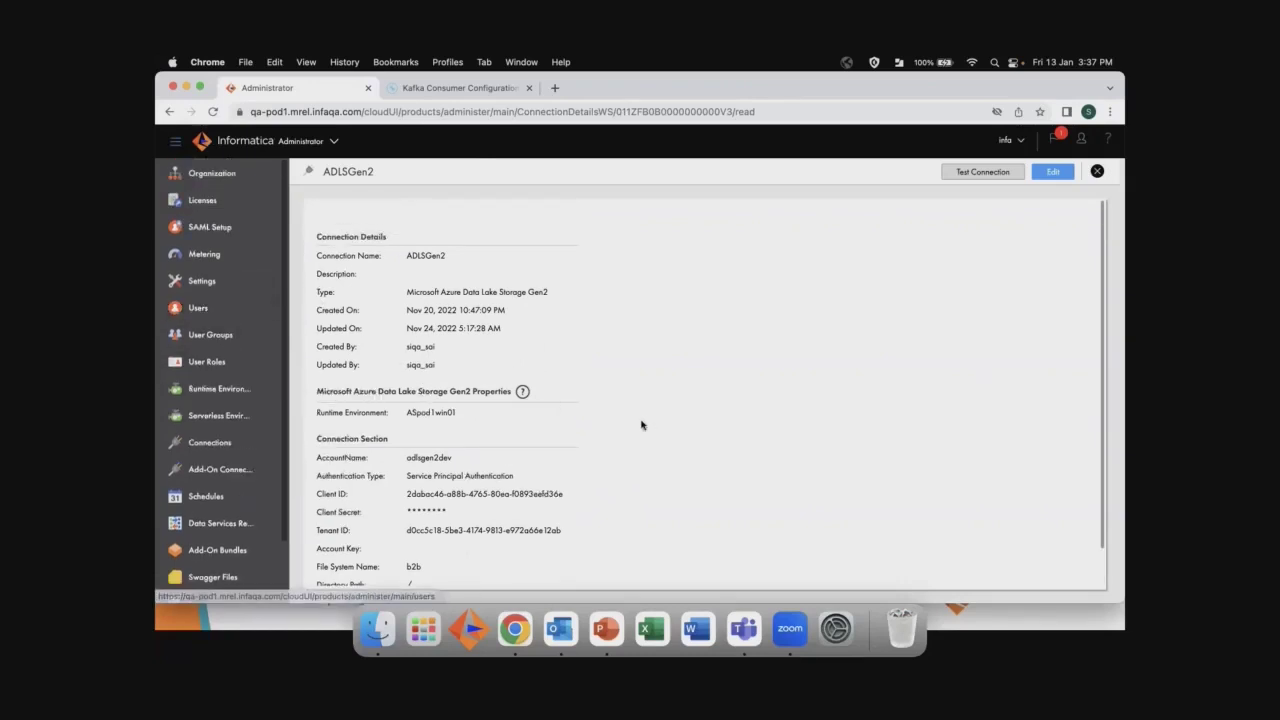
Switch to the Mass Ingestion service and start a new Streaming Ingestion Task
{"action": "left_click", "coordinate": [334, 142]}
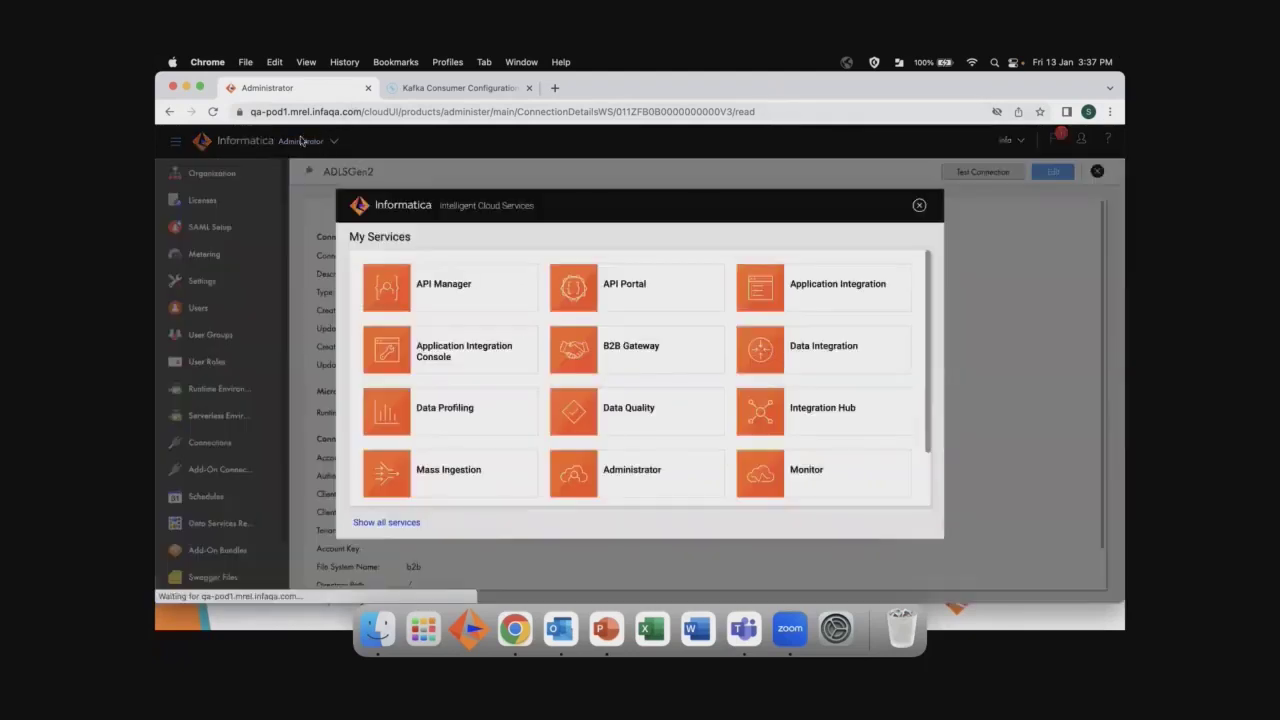
{"action": "scroll", "coordinate": [507, 369], "scroll_direction": "down", "scroll_amount": 1}
{"action": "left_click", "coordinate": [494, 410]}
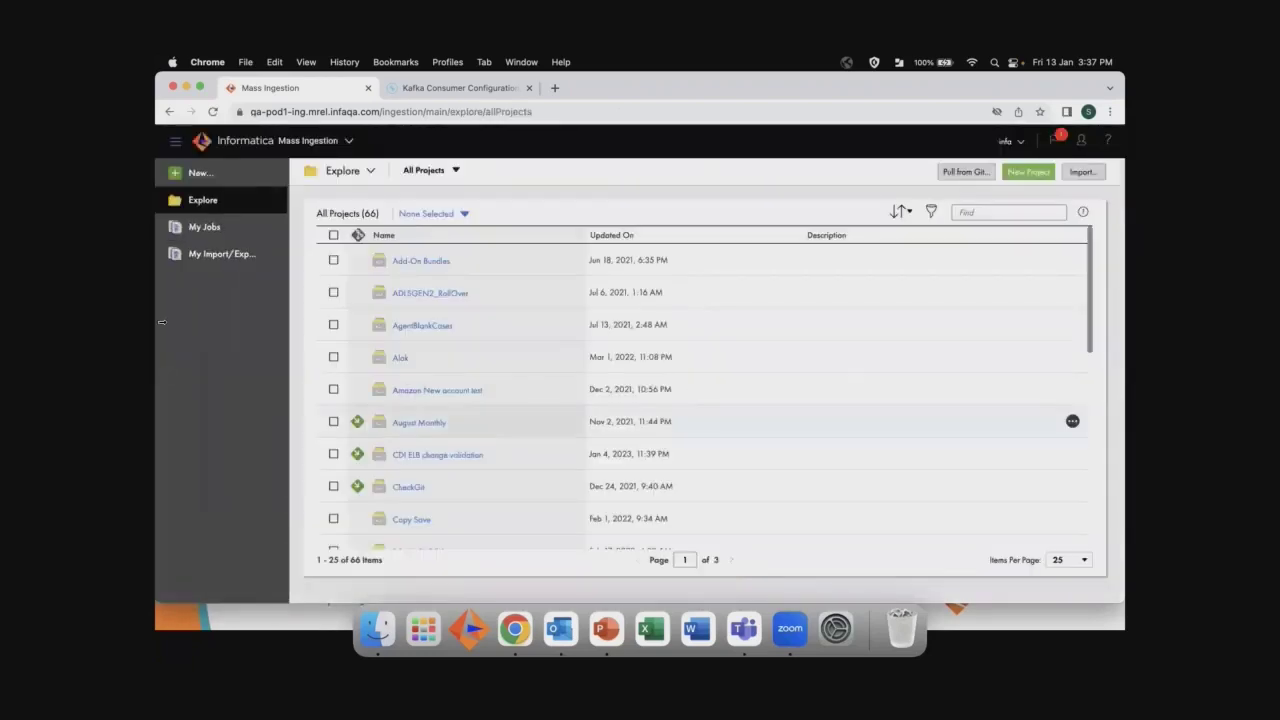
{"action": "left_click", "coordinate": [198, 173]}
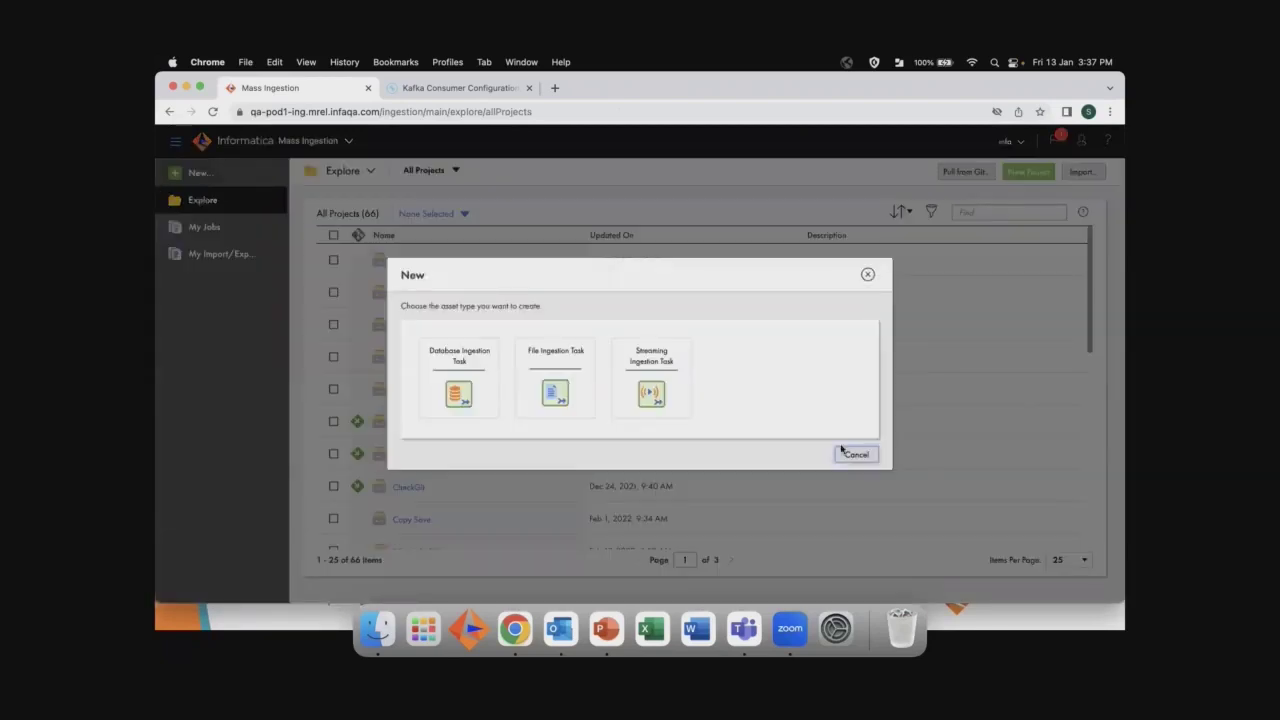
{"action": "left_click", "coordinate": [660, 376]}
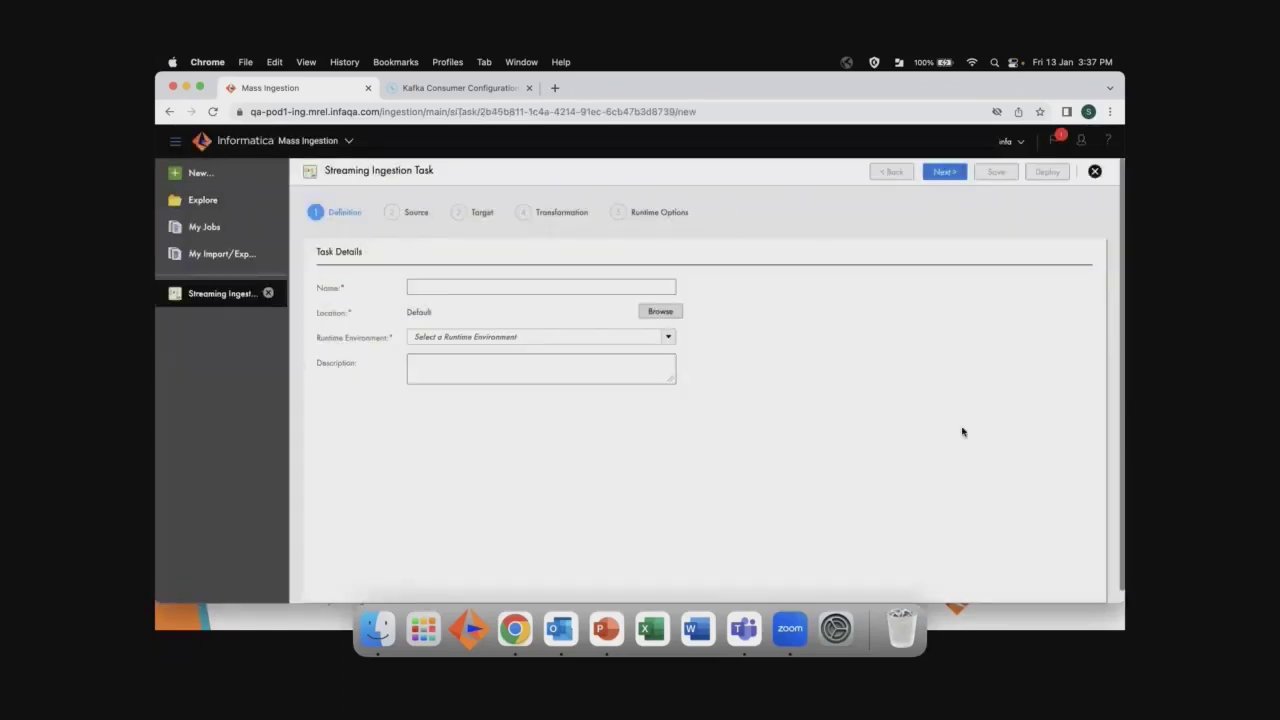
Search all projects for "sanity 05" and open the Sanity 05 01 streaming ingestion task located in Default
{"action": "left_click", "coordinate": [216, 203]}
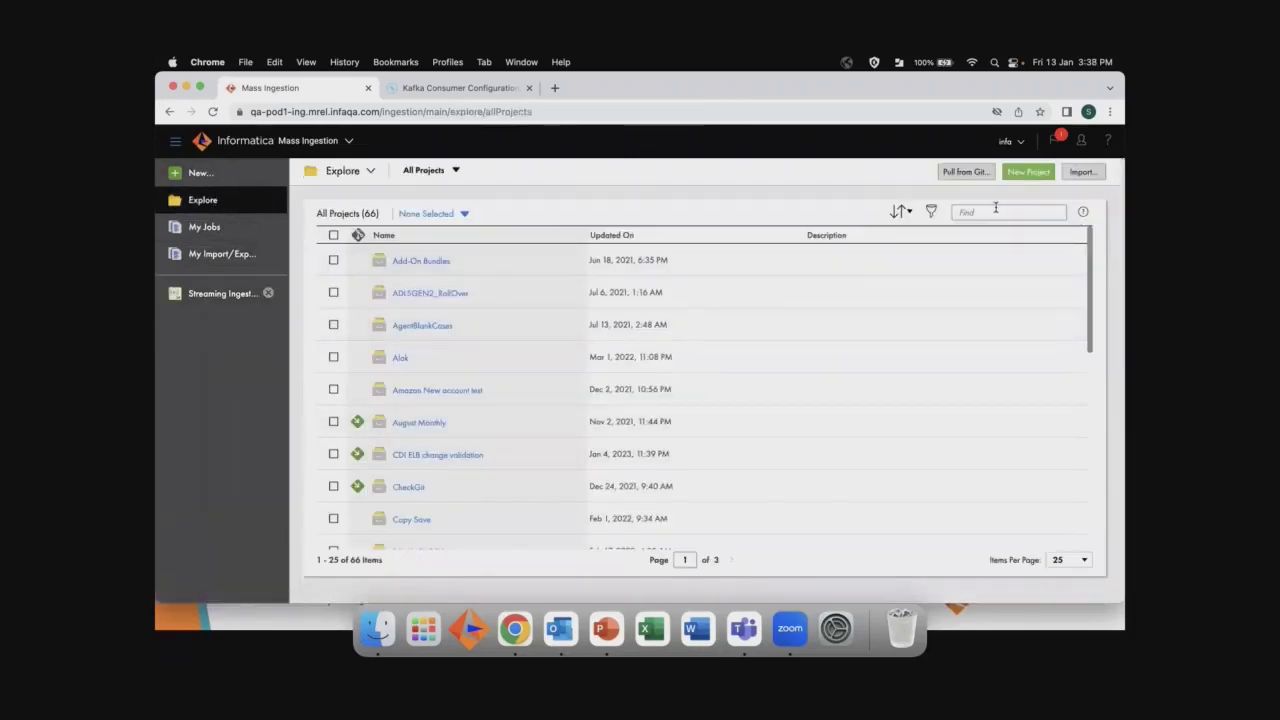
{"action": "scroll", "coordinate": [598, 380], "scroll_direction": "down", "scroll_amount": 5}
{"action": "scroll", "coordinate": [598, 380], "scroll_direction": "down", "scroll_amount": 2}
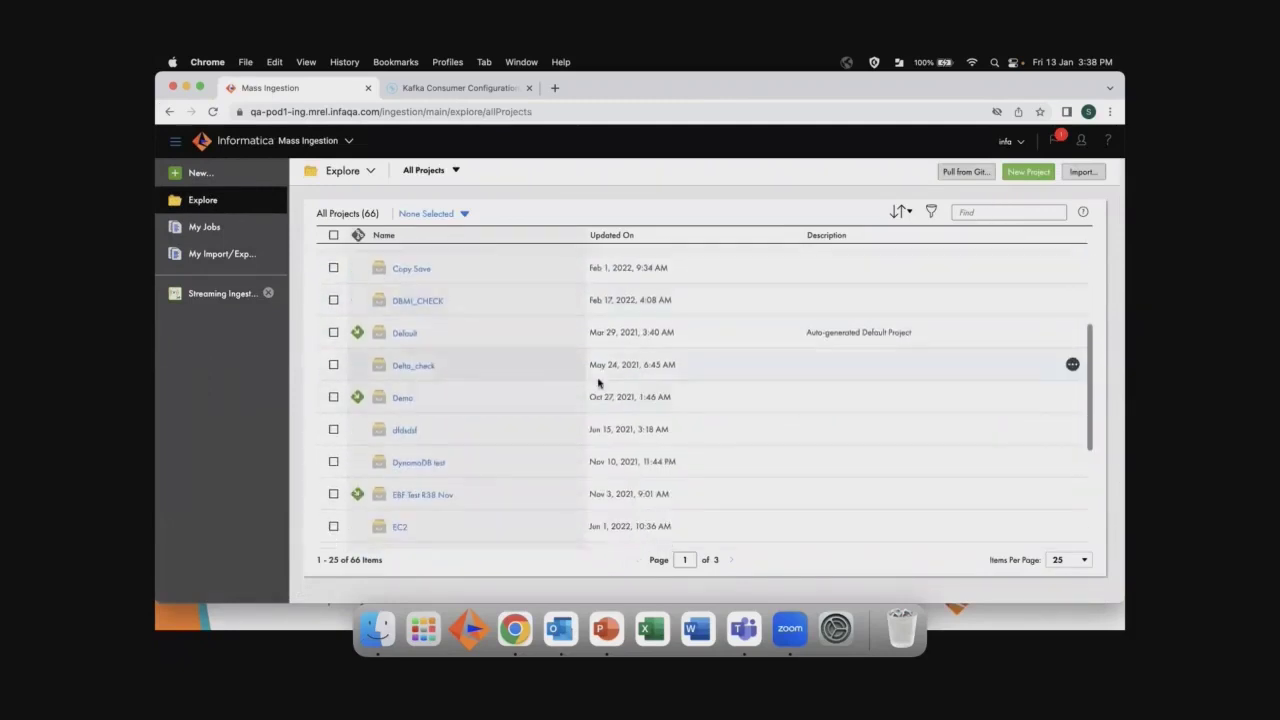
{"action": "scroll", "coordinate": [598, 380], "scroll_direction": "up", "scroll_amount": 6}
{"action": "left_click", "coordinate": [991, 212]}
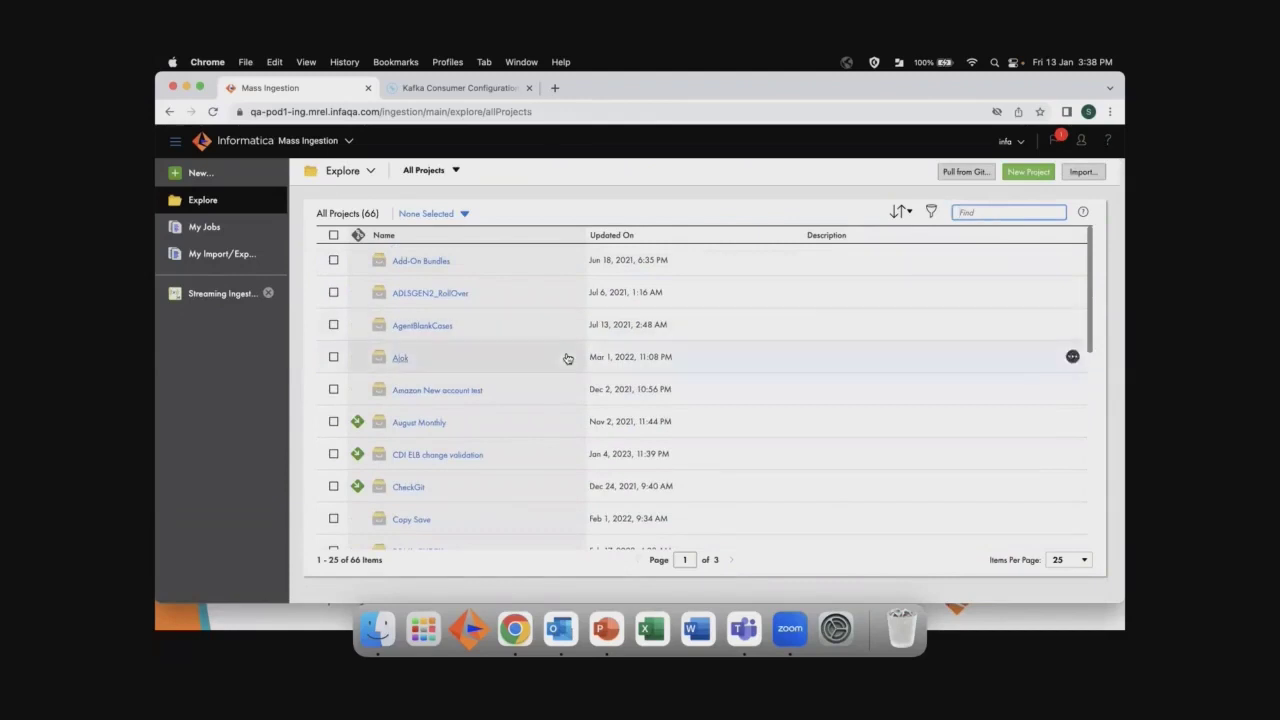
{"action": "type", "text": "sanity"}
{"action": "key", "text": "Return"}
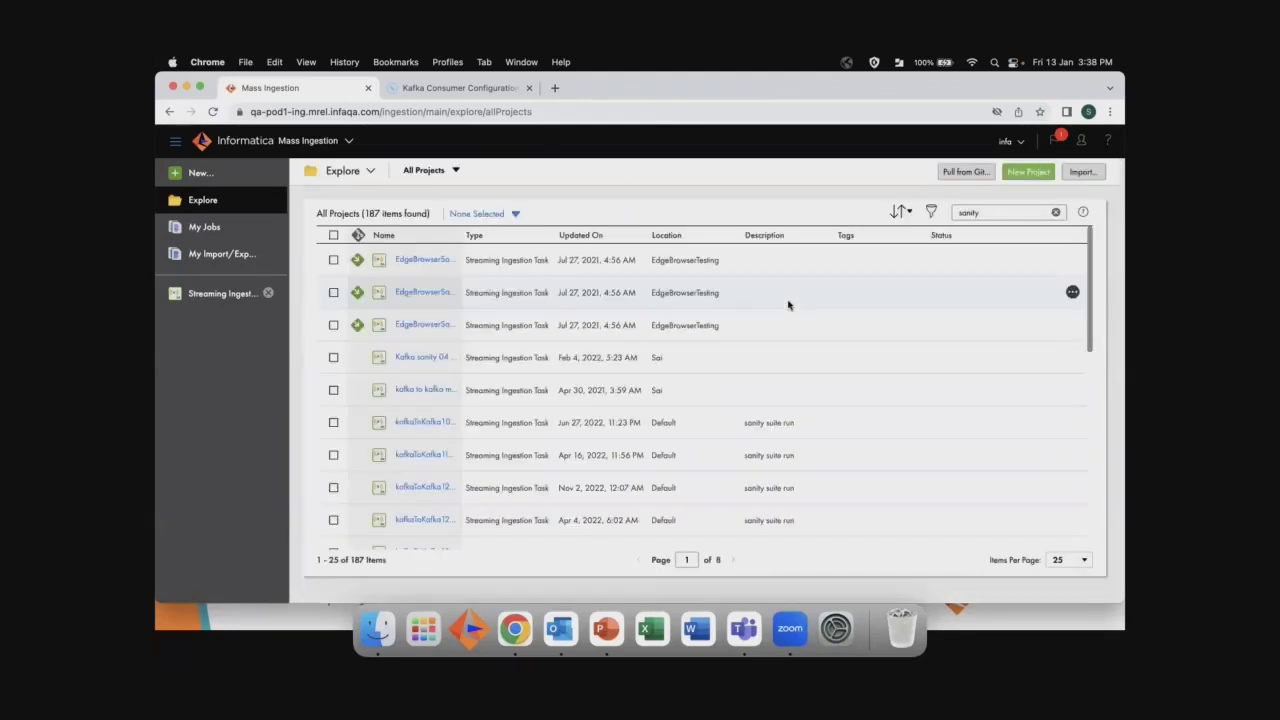
{"action": "left_click", "coordinate": [996, 214]}
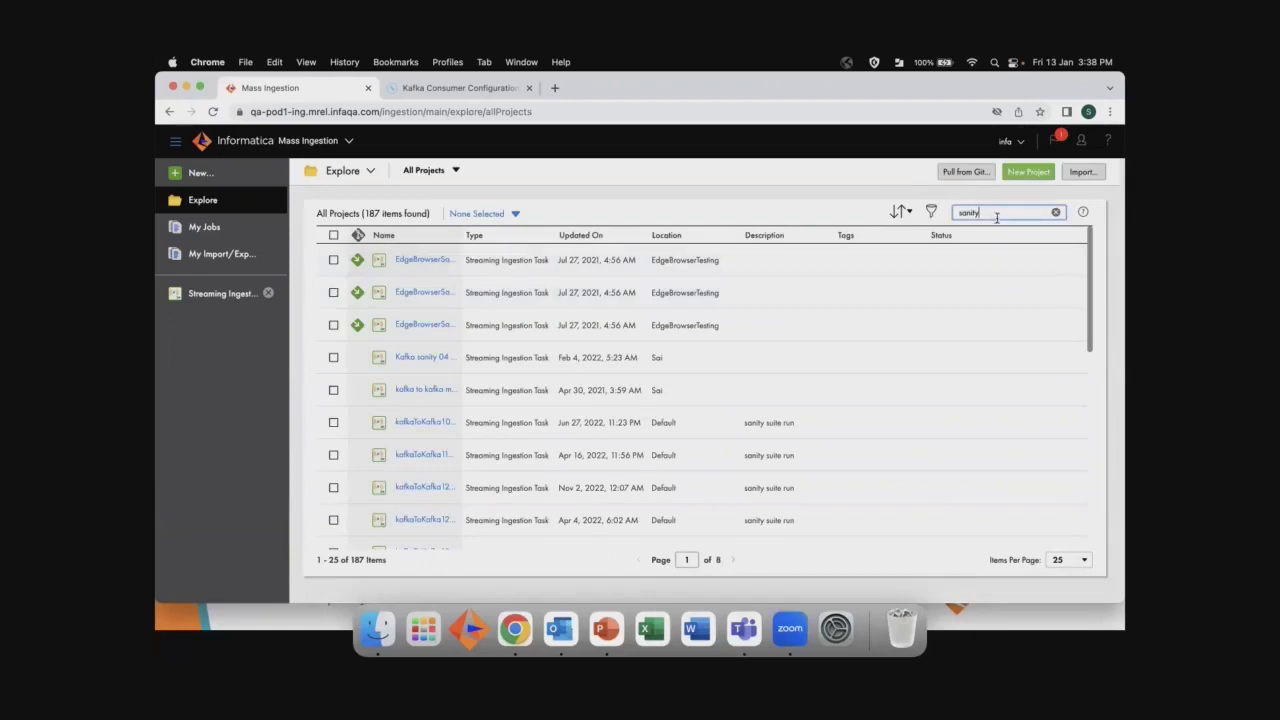
{"action": "type", "text": "05"}
{"action": "key", "text": "Return"}
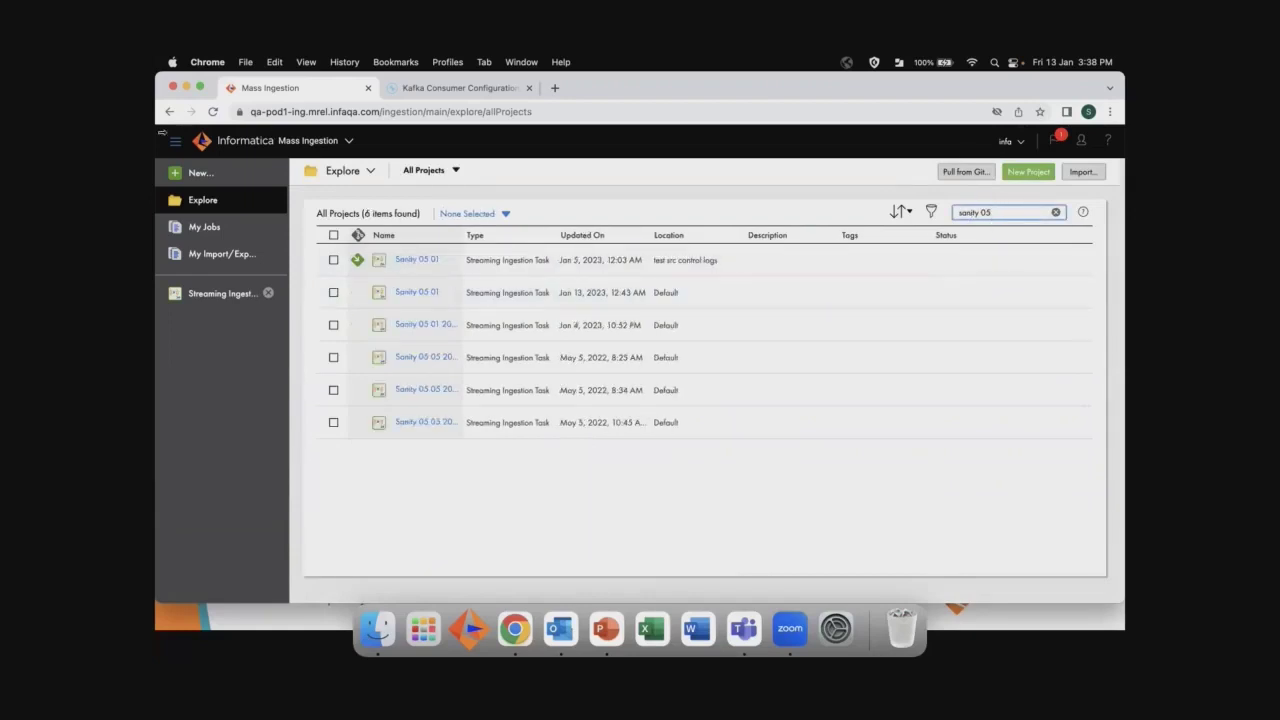
{"action": "left_click", "coordinate": [419, 293]}
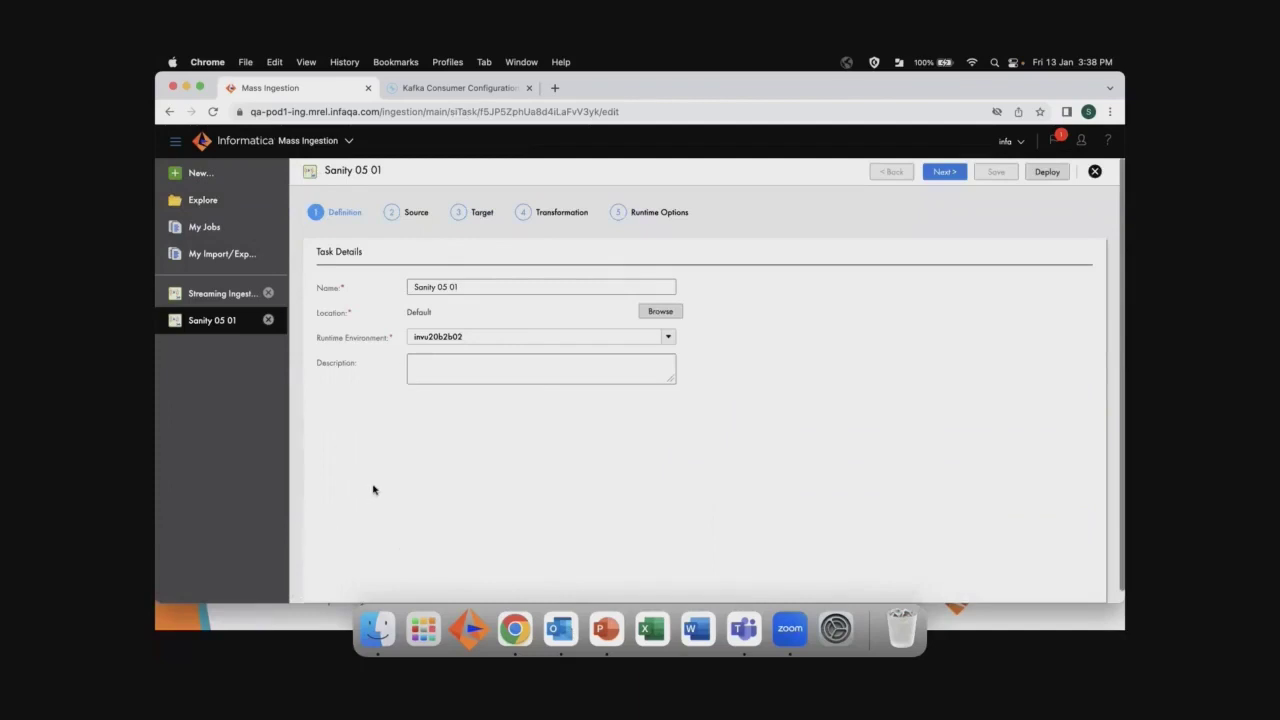
Rename the streaming ingestion task as Kafka_to_Kafka
{"action": "left_click_drag", "start_coordinate": [488, 293], "coordinate": [387, 290]}
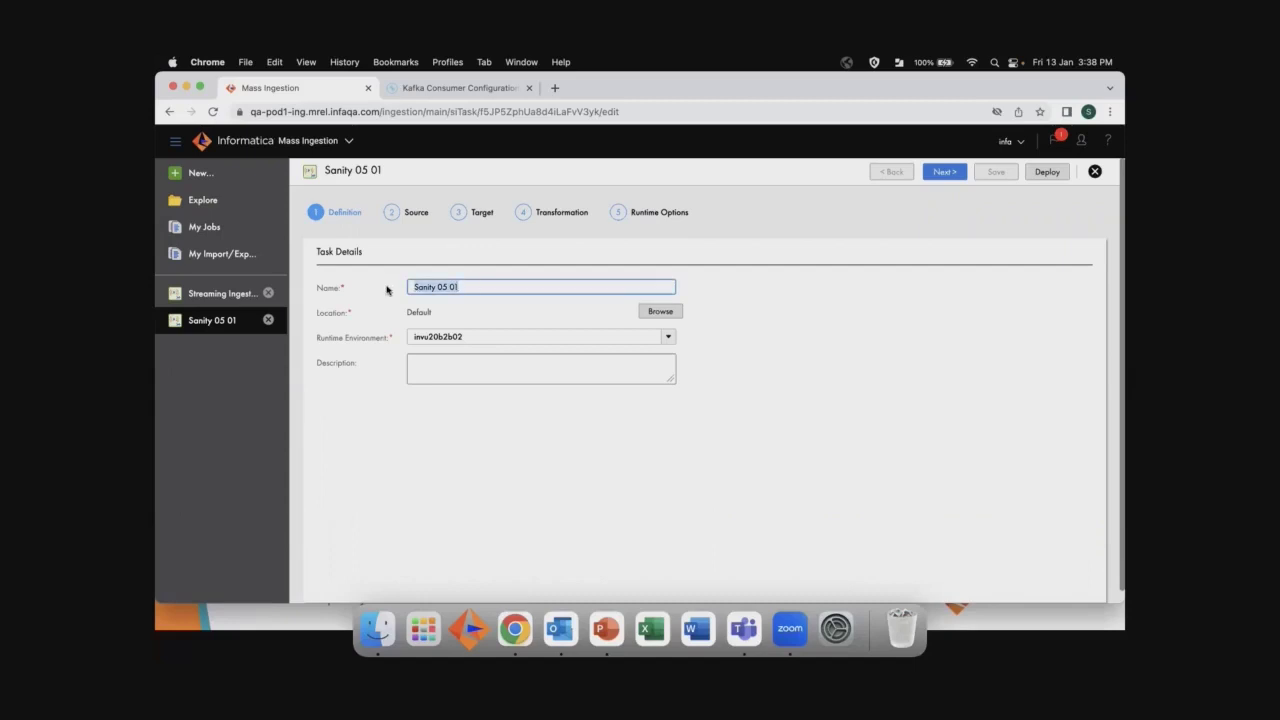
{"action": "type", "text": "Kafta"}
{"action": "key", "text": "BackSpace"}
{"action": "key", "text": "BackSpace"}
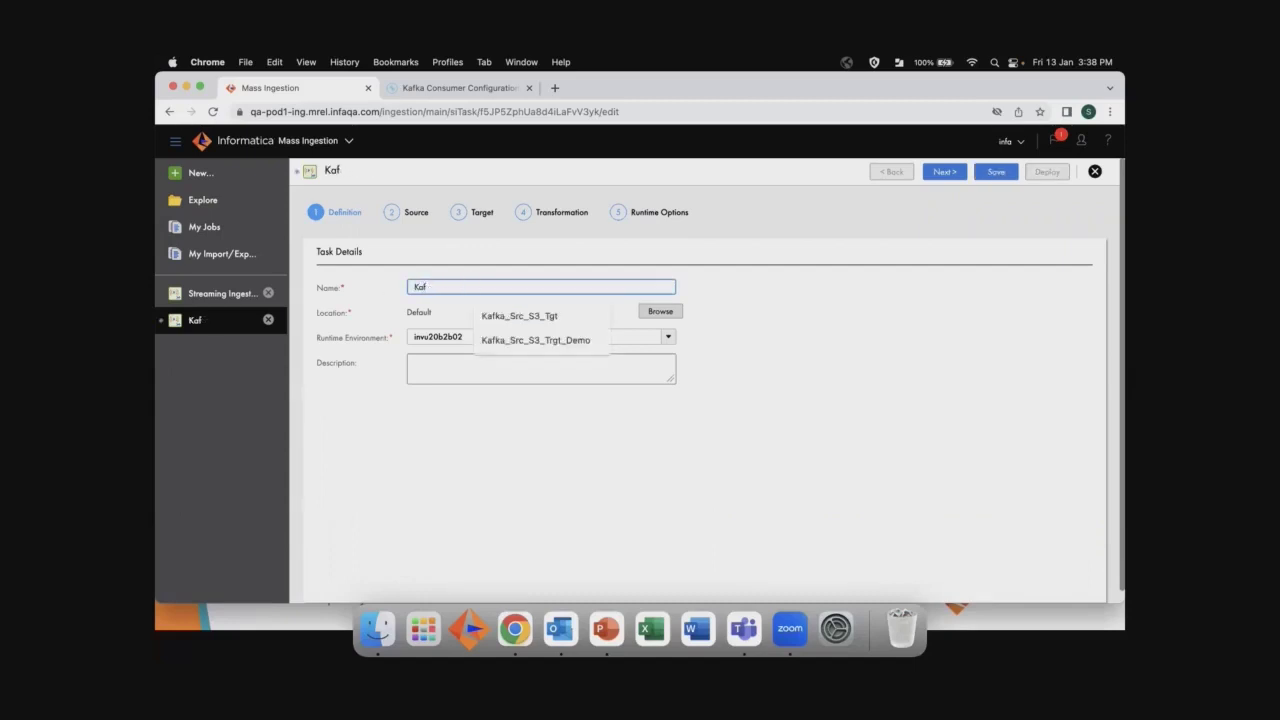
{"action": "type", "text": "ka_to_Ka"}
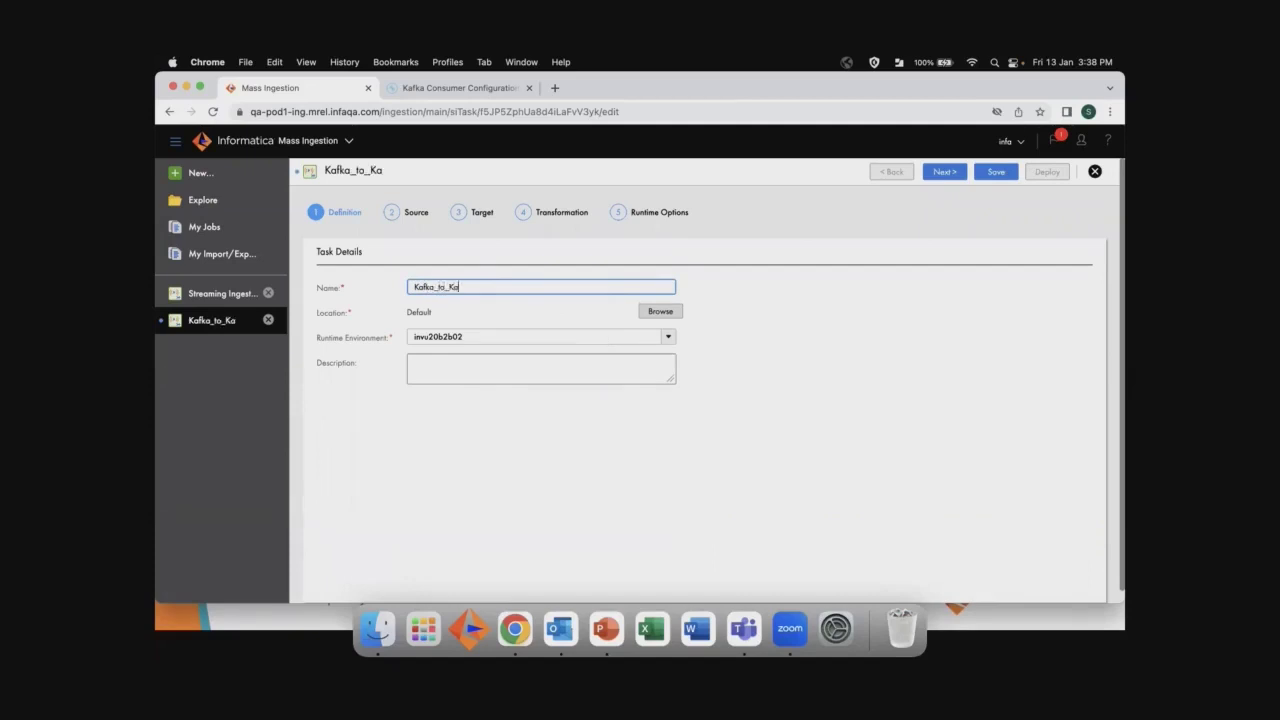
{"action": "type", "text": "fka"}
Choose the Default project as the task's location and invu20b2b02 as its runtime environment
{"action": "left_click", "coordinate": [660, 312]}
{"action": "scroll", "coordinate": [532, 377], "scroll_direction": "down", "scroll_amount": 5}
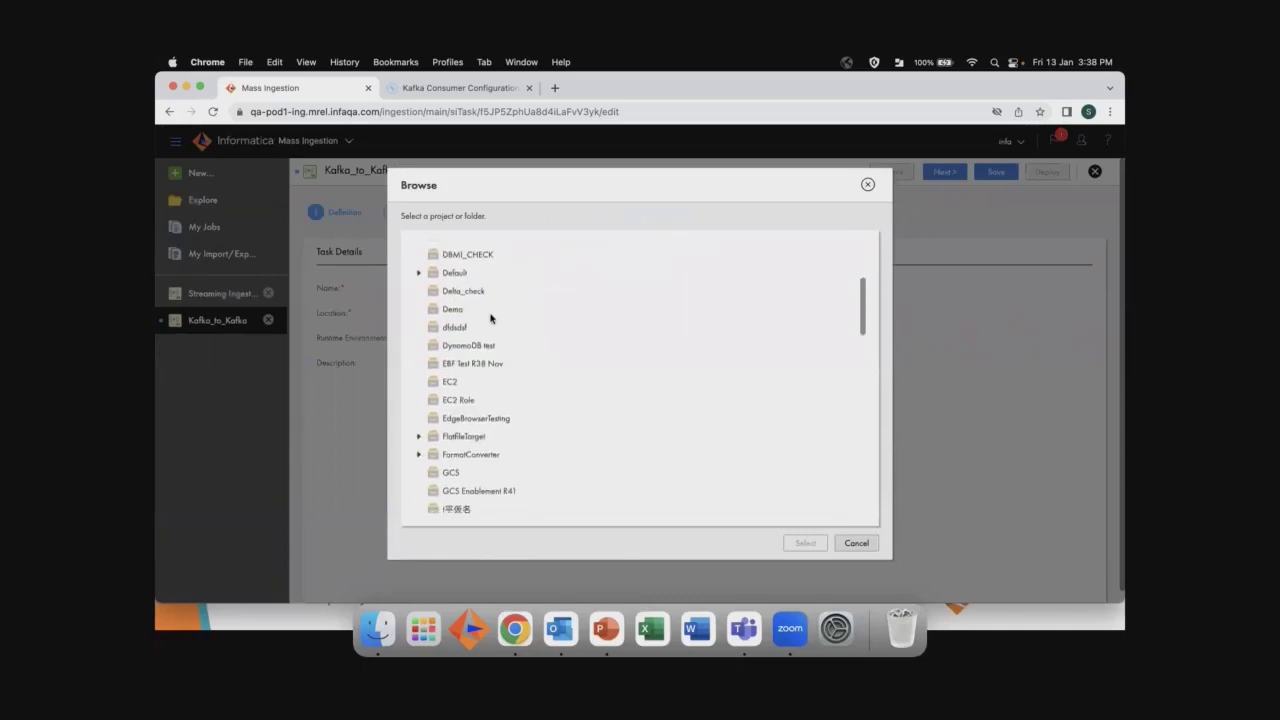
{"action": "left_click", "coordinate": [449, 277]}
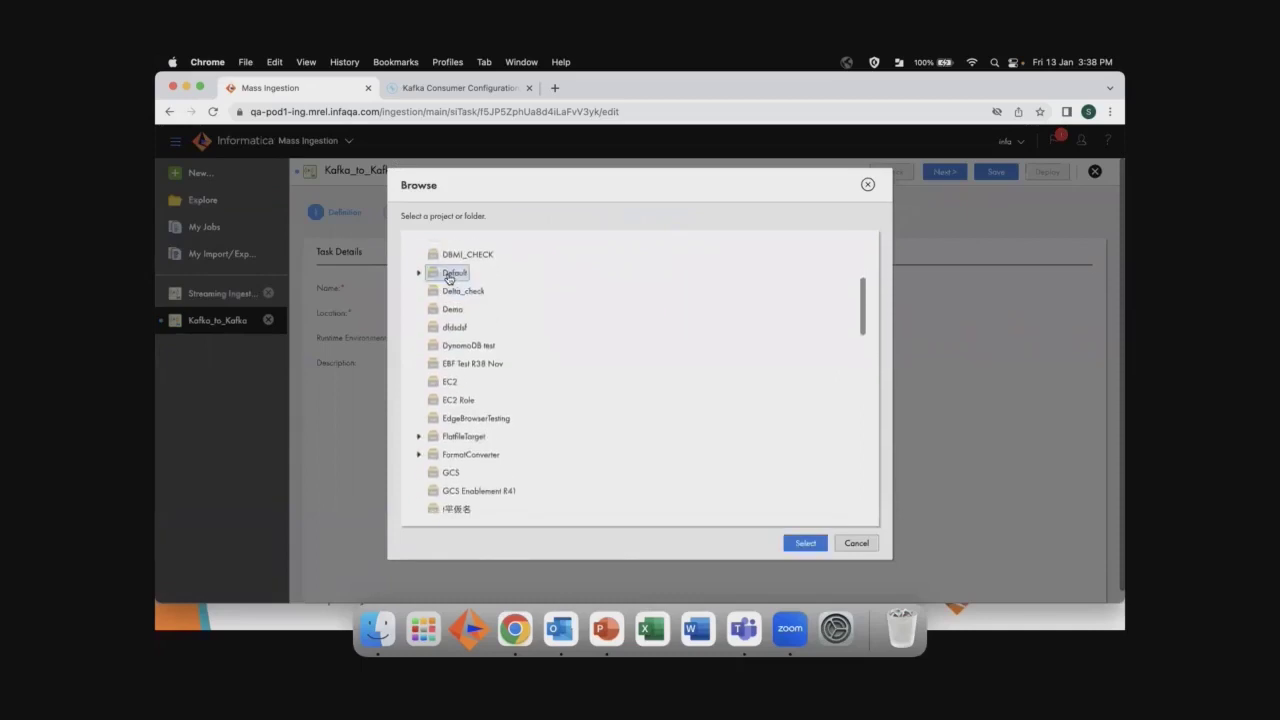
{"action": "left_click", "coordinate": [801, 545]}
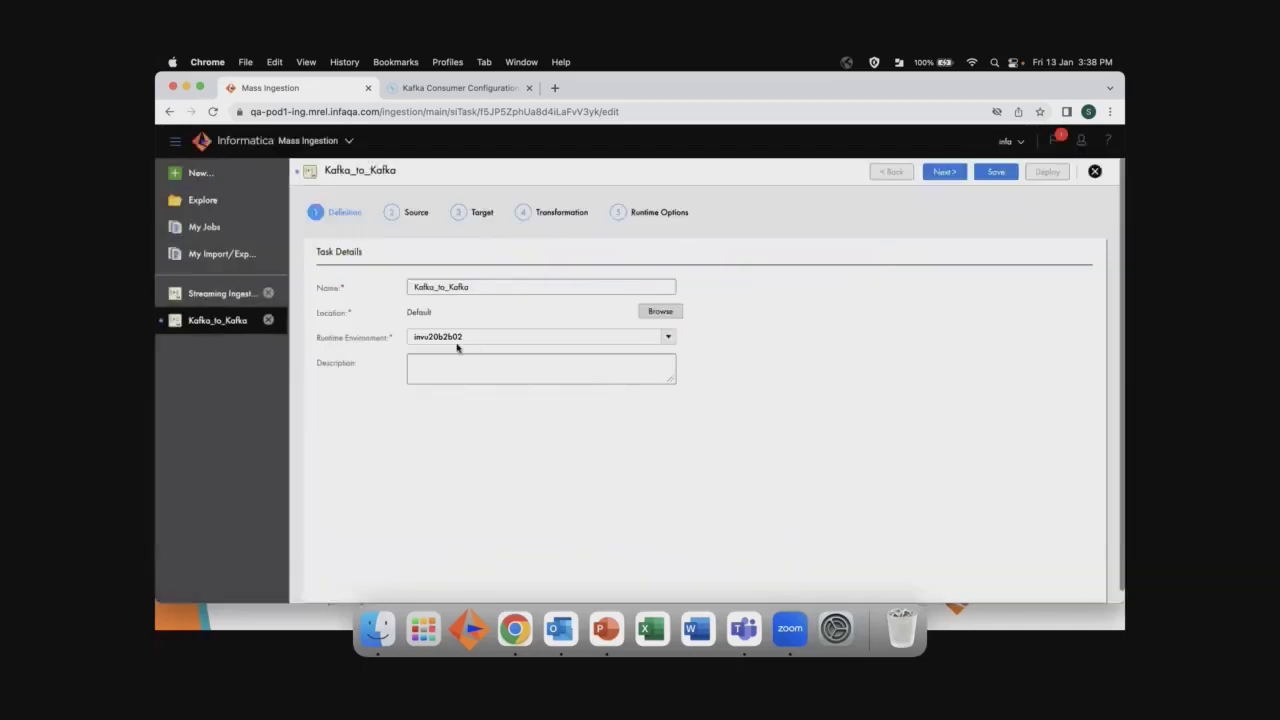
{"action": "left_click", "coordinate": [668, 340]}
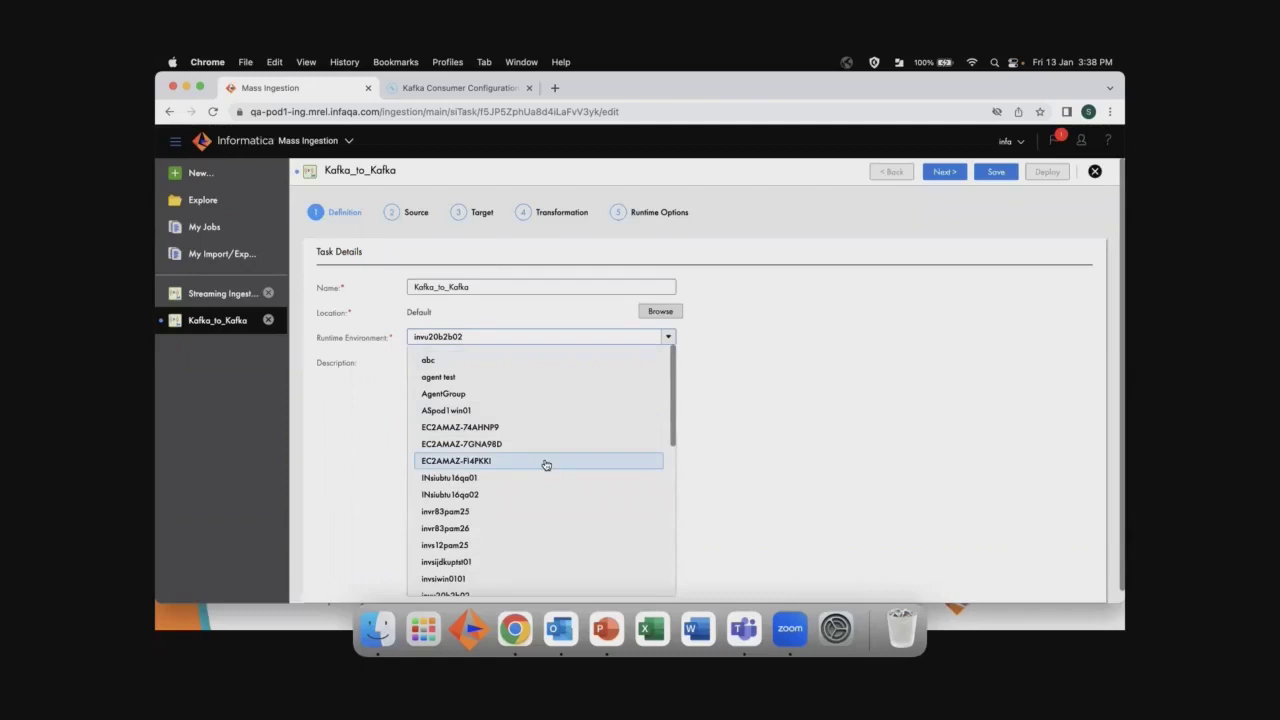
{"action": "scroll", "coordinate": [546, 465], "scroll_direction": "down", "scroll_amount": 3}
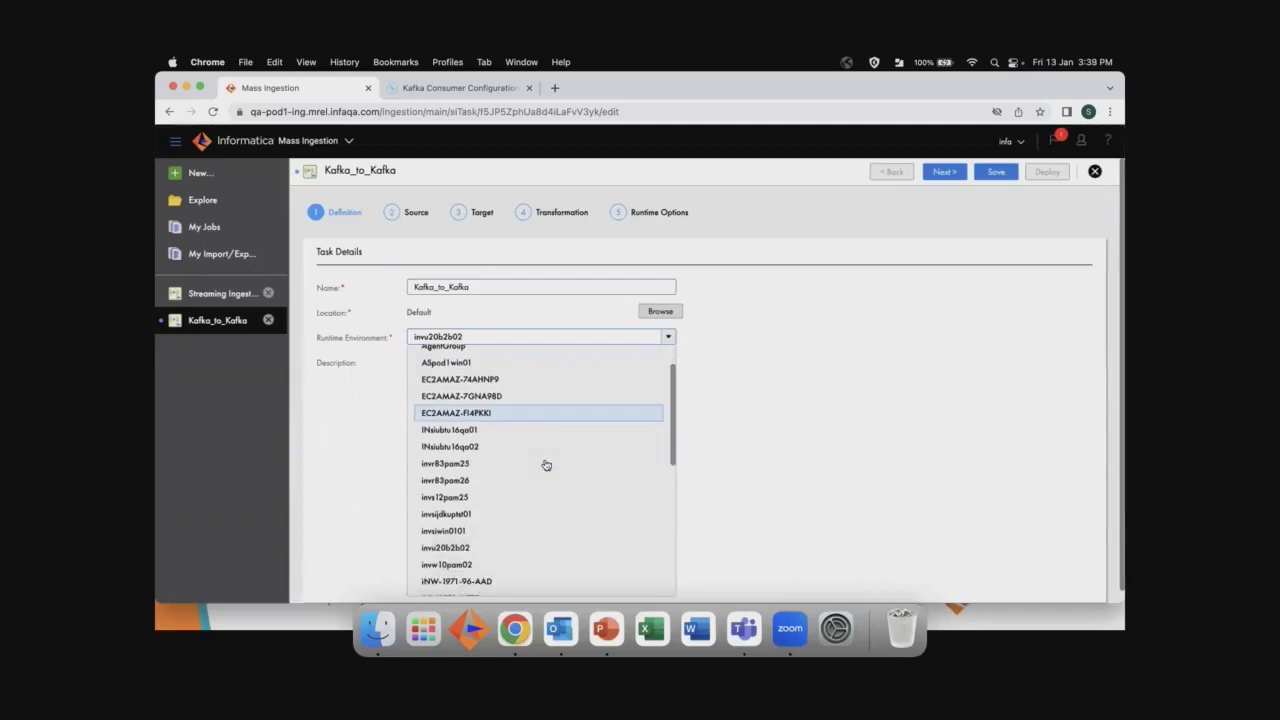
{"action": "scroll", "coordinate": [546, 465], "scroll_direction": "down", "scroll_amount": 2}
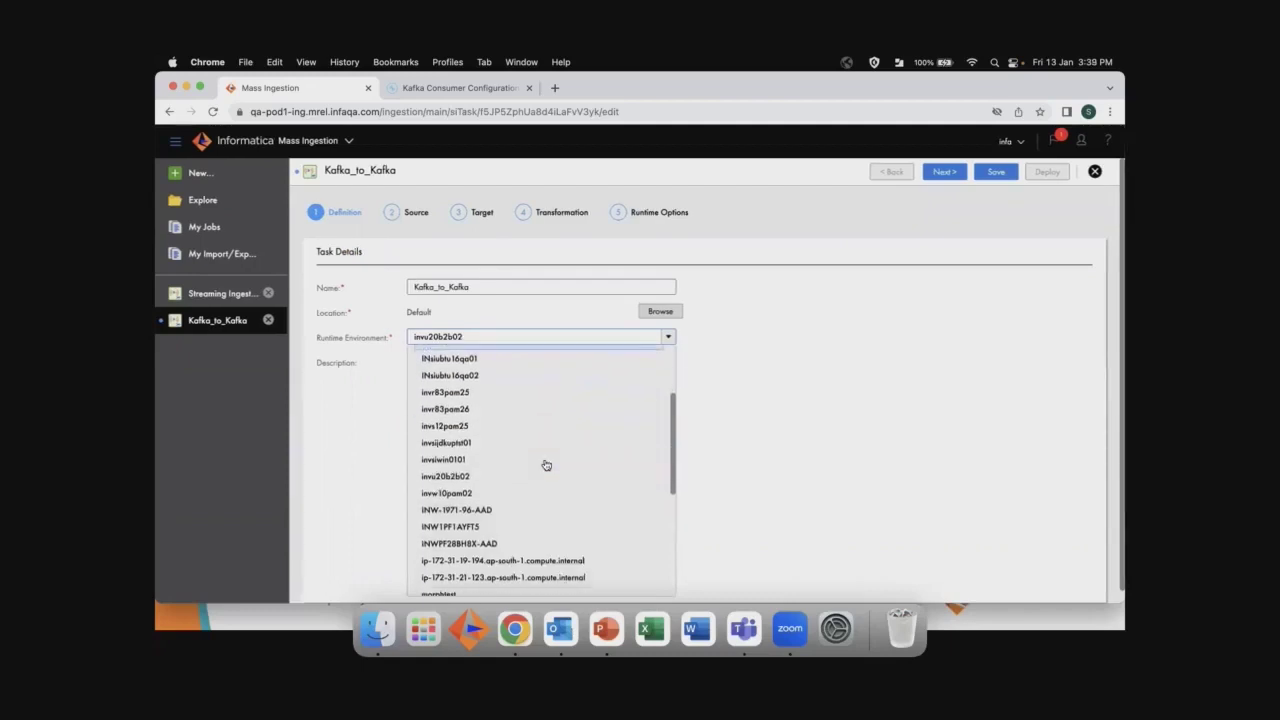
{"action": "left_click", "coordinate": [461, 484]}
Enter the description "Transfer data from Kafka source to Kafka target" and continue to the task's source details
{"action": "left_click", "coordinate": [464, 367]}
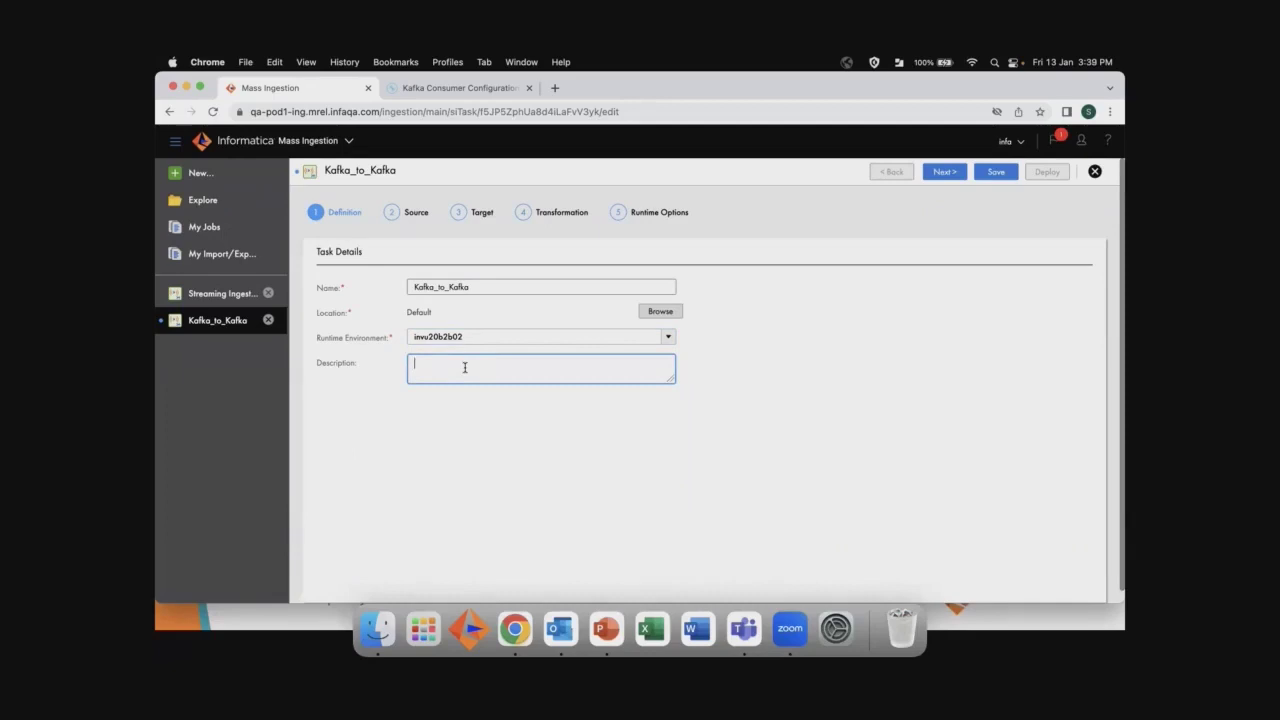
{"action": "type", "text": "Ka"}
{"action": "type", "text": "Tran"}
{"action": "type", "text": "sfer data f"}
{"action": "type", "text": "rom Kafka"}
{"action": "type", "text": " source to"}
{"action": "type", "text": " Kafka"}
{"action": "type", "text": " target"}
{"action": "left_click", "coordinate": [949, 174]}
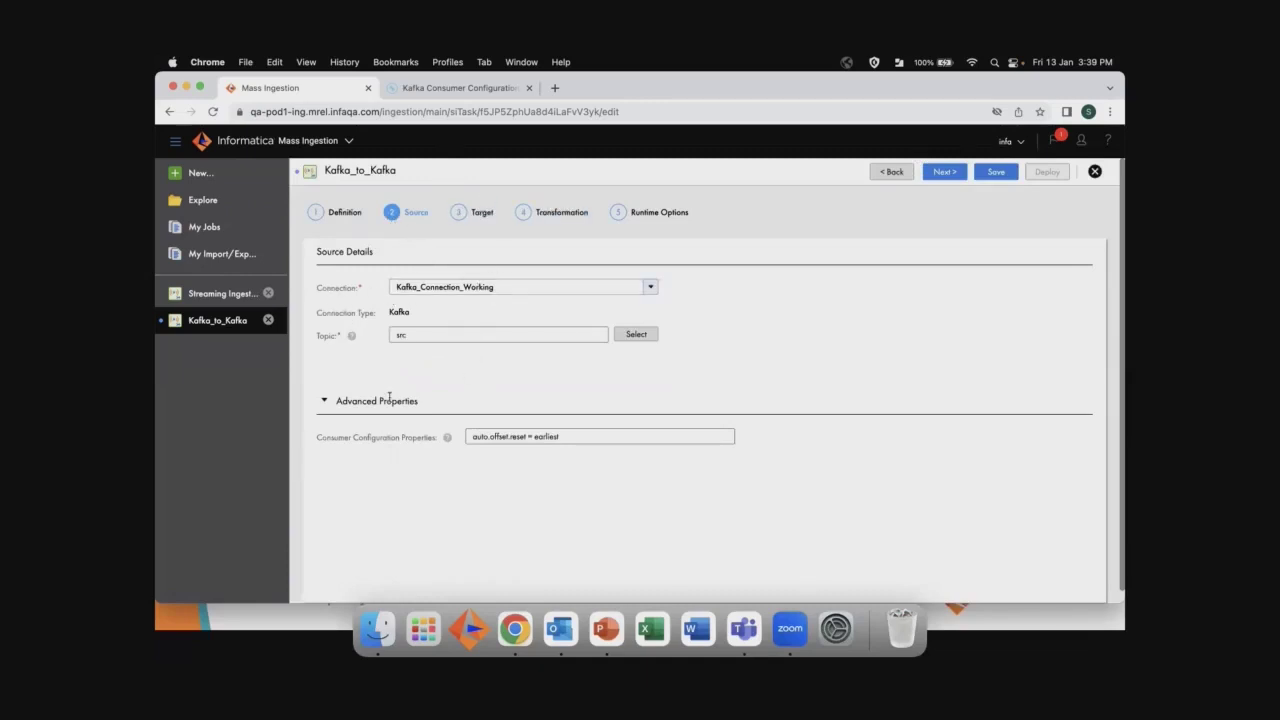
Choose Kafka_Connection_Working as the ingestion task's source connection
{"action": "left_click", "coordinate": [651, 289]}
{"action": "scroll", "coordinate": [515, 460], "scroll_direction": "down", "scroll_amount": 10}
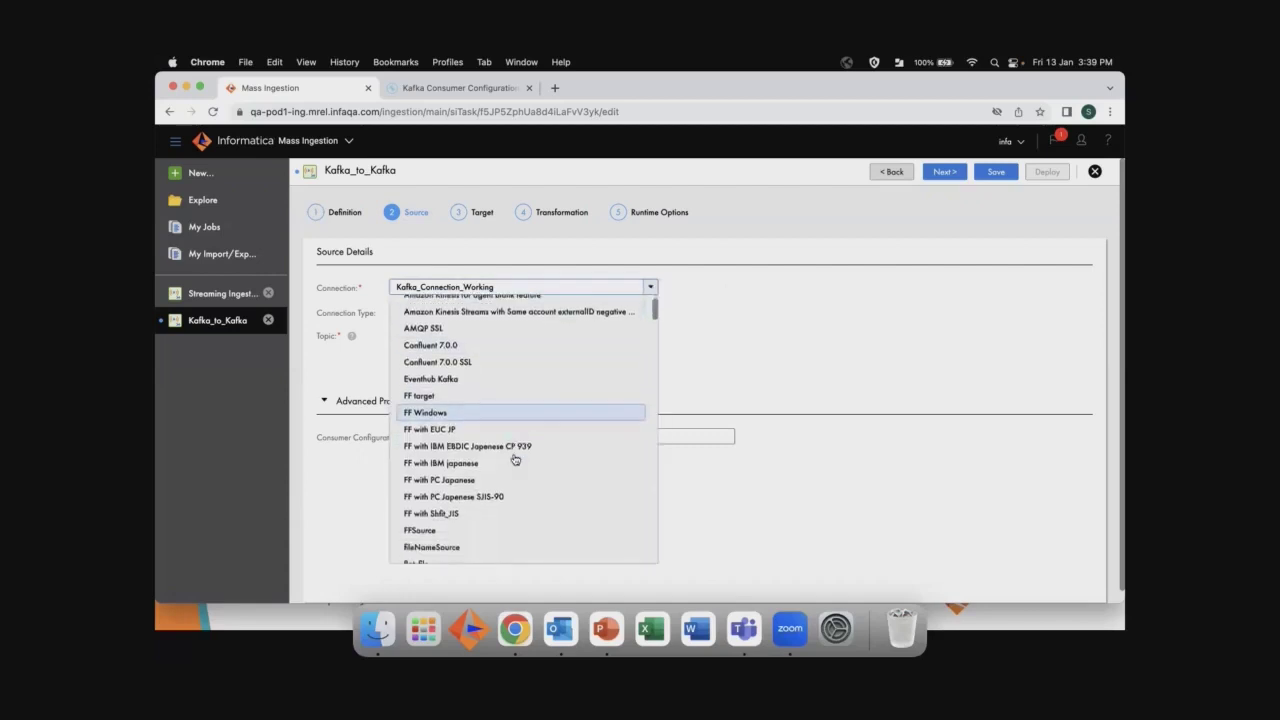
{"action": "scroll", "coordinate": [515, 458], "scroll_direction": "down", "scroll_amount": 5}
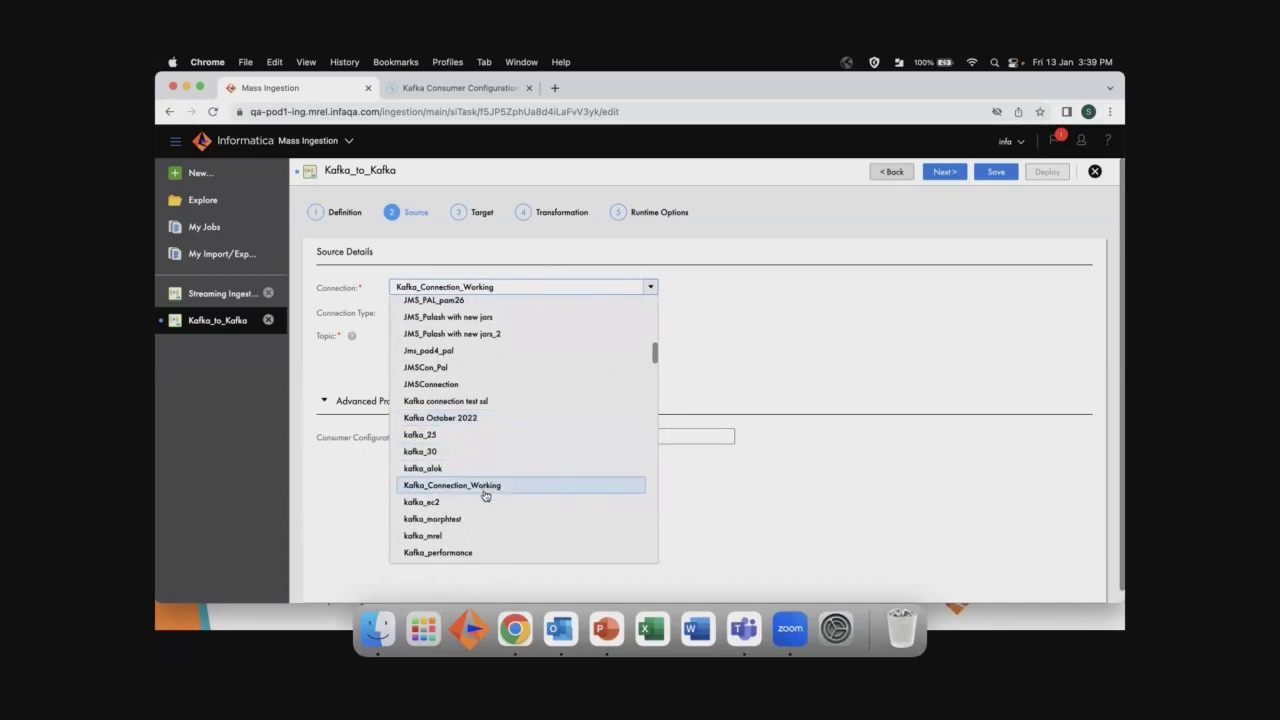
{"action": "left_click", "coordinate": [497, 487]}
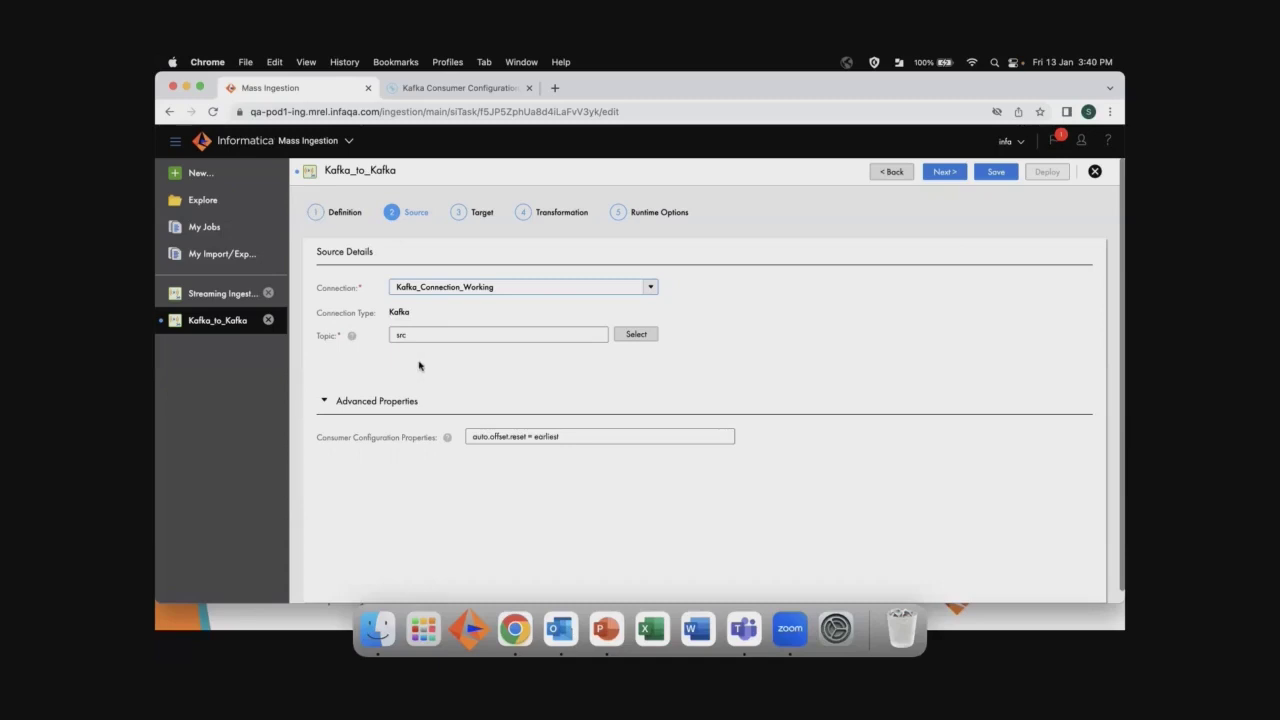
Set the source topic to Src, leaving the source object selection without picking a listed object
{"action": "left_click", "coordinate": [634, 335]}
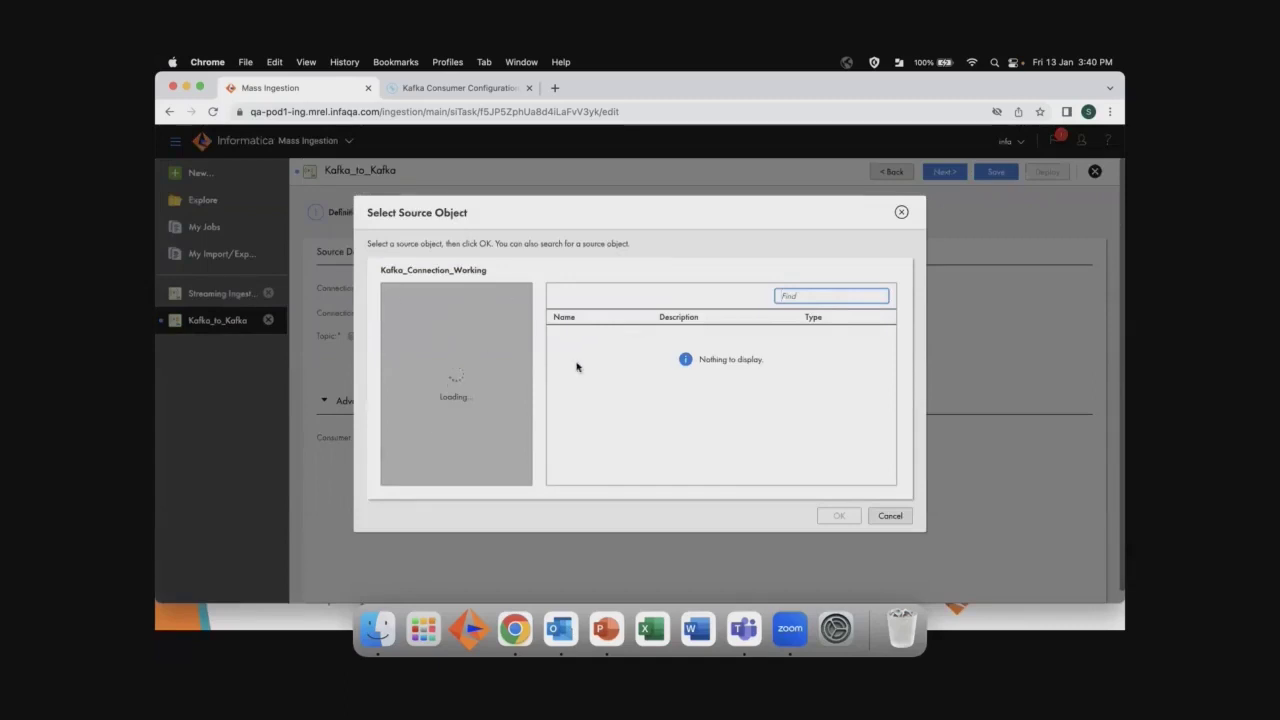
{"action": "left_click", "coordinate": [885, 518]}
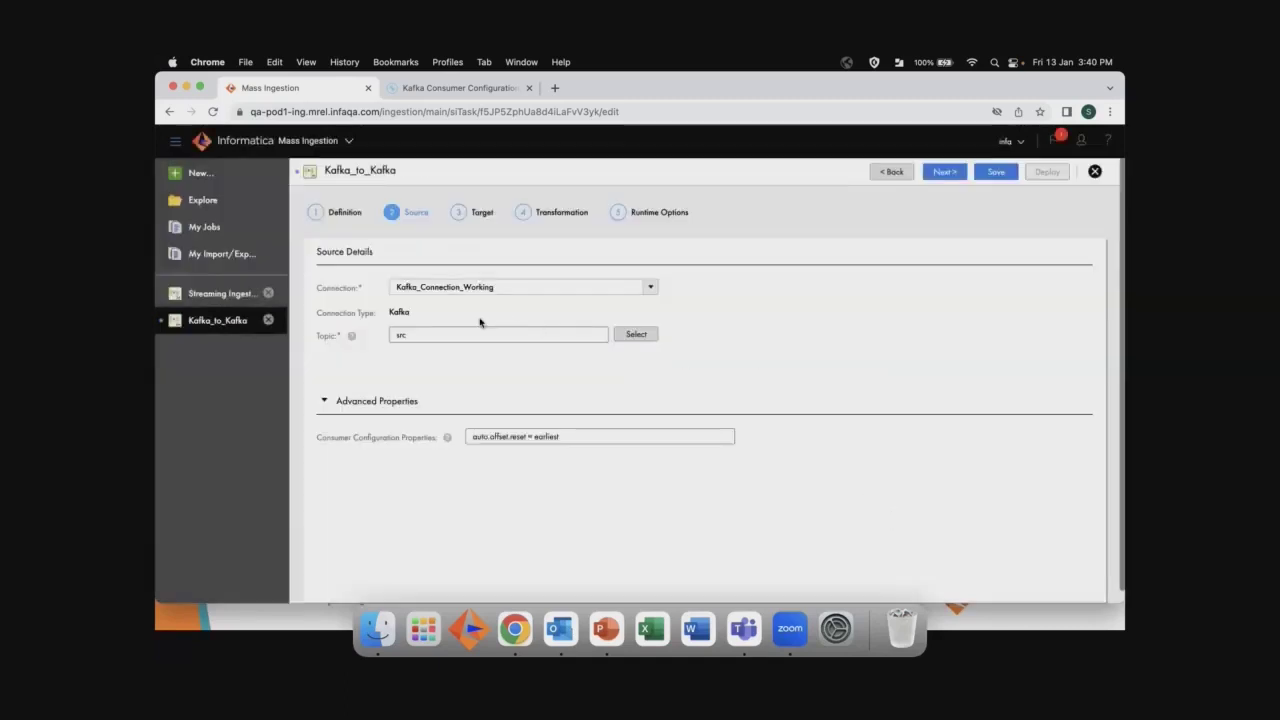
{"action": "double_click", "coordinate": [423, 335]}
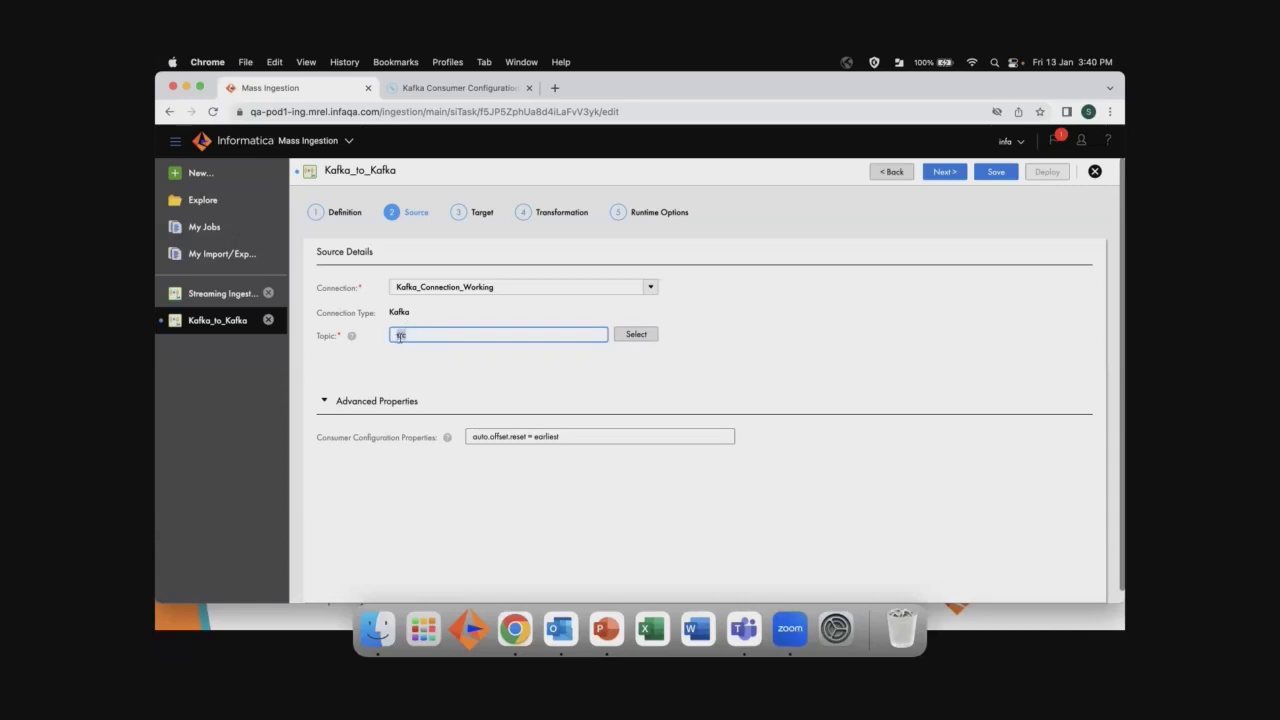
{"action": "type", "text": "Src"}
Switch to the Confluent documentation and review the Kafka consumer configuration properties from fetch.min.bytes to max.partition.fetch.bytes
{"action": "left_click", "coordinate": [454, 88]}
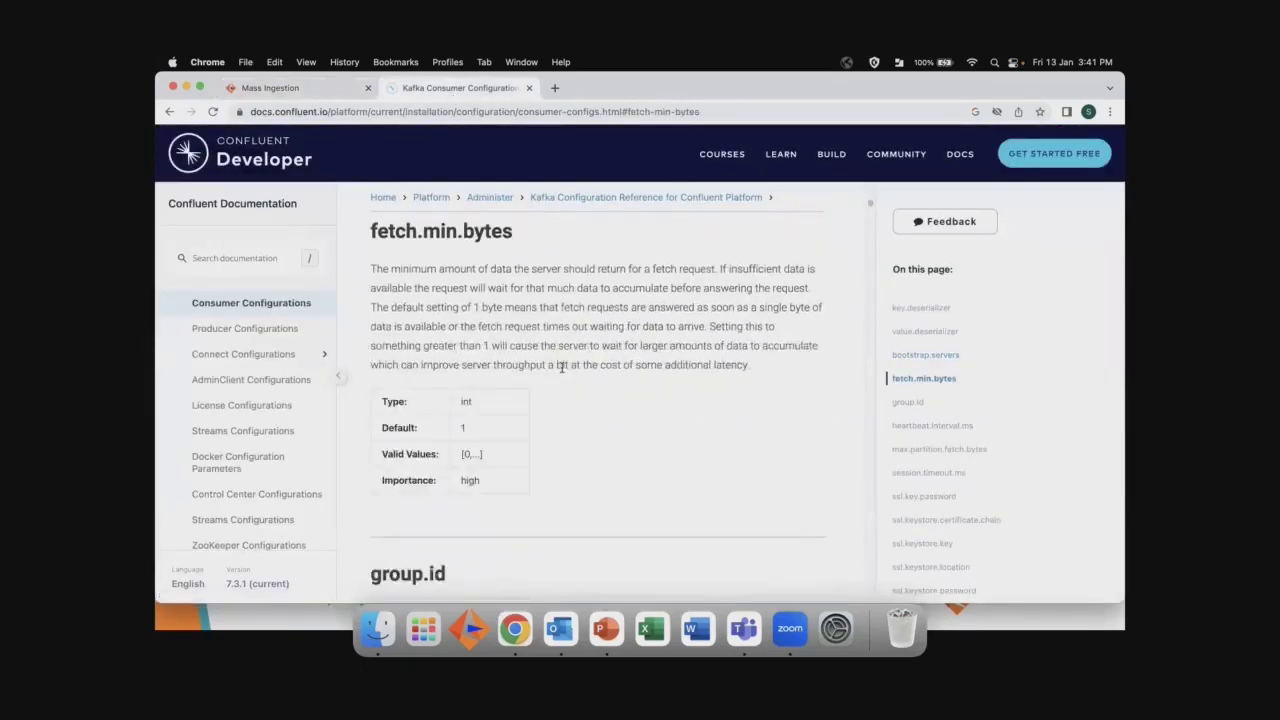
{"action": "scroll", "coordinate": [543, 457], "scroll_direction": "down", "scroll_amount": 3}
{"action": "scroll", "coordinate": [544, 516], "scroll_direction": "down", "scroll_amount": 6}
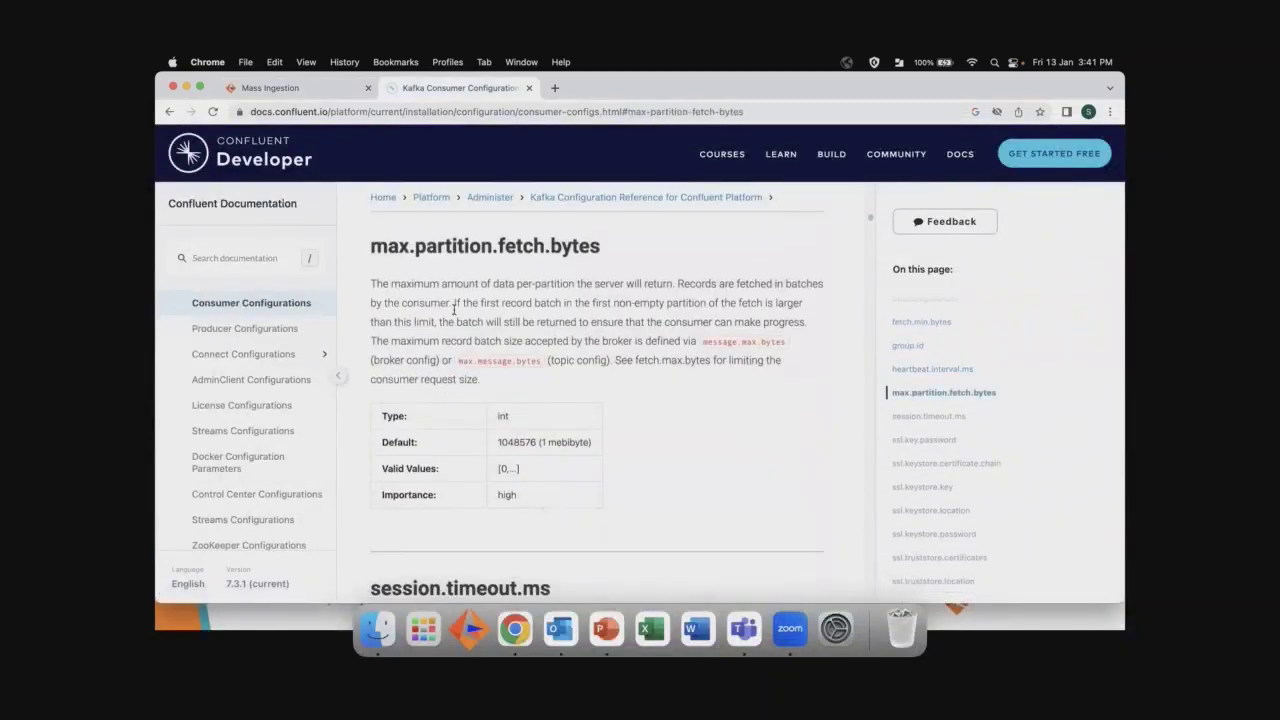
Return to the ingestion task, keep auto.offset.reset = earliest as its consumer configuration property and continue to the target details
{"action": "left_click", "coordinate": [335, 95]}
{"action": "left_click", "coordinate": [603, 437]}
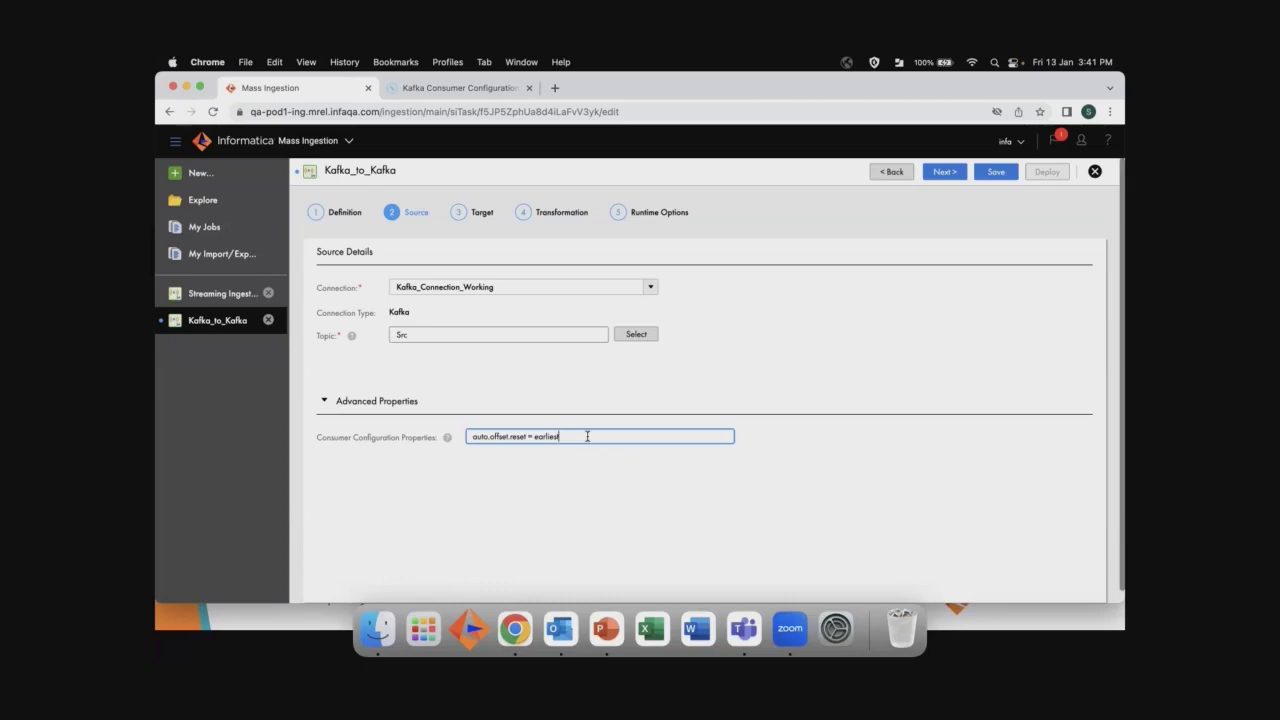
{"action": "left_click_drag", "start_coordinate": [587, 436], "coordinate": [470, 435]}
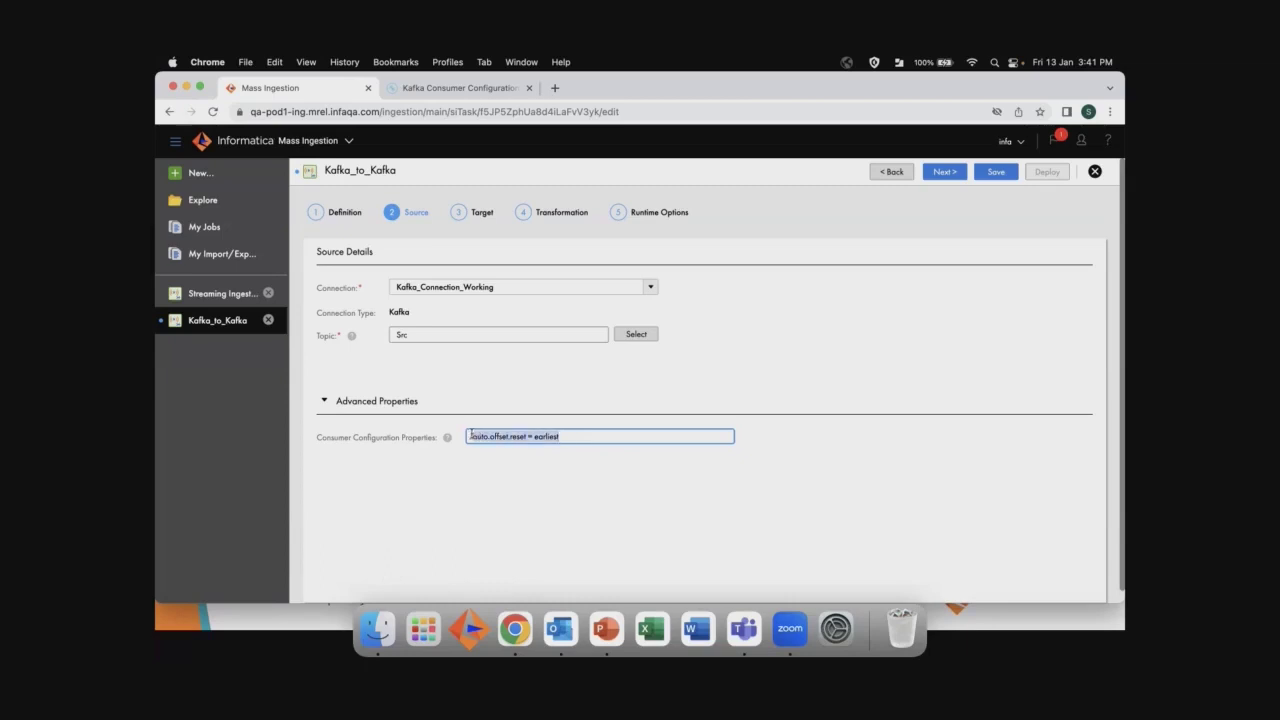
{"action": "left_click", "coordinate": [607, 436]}
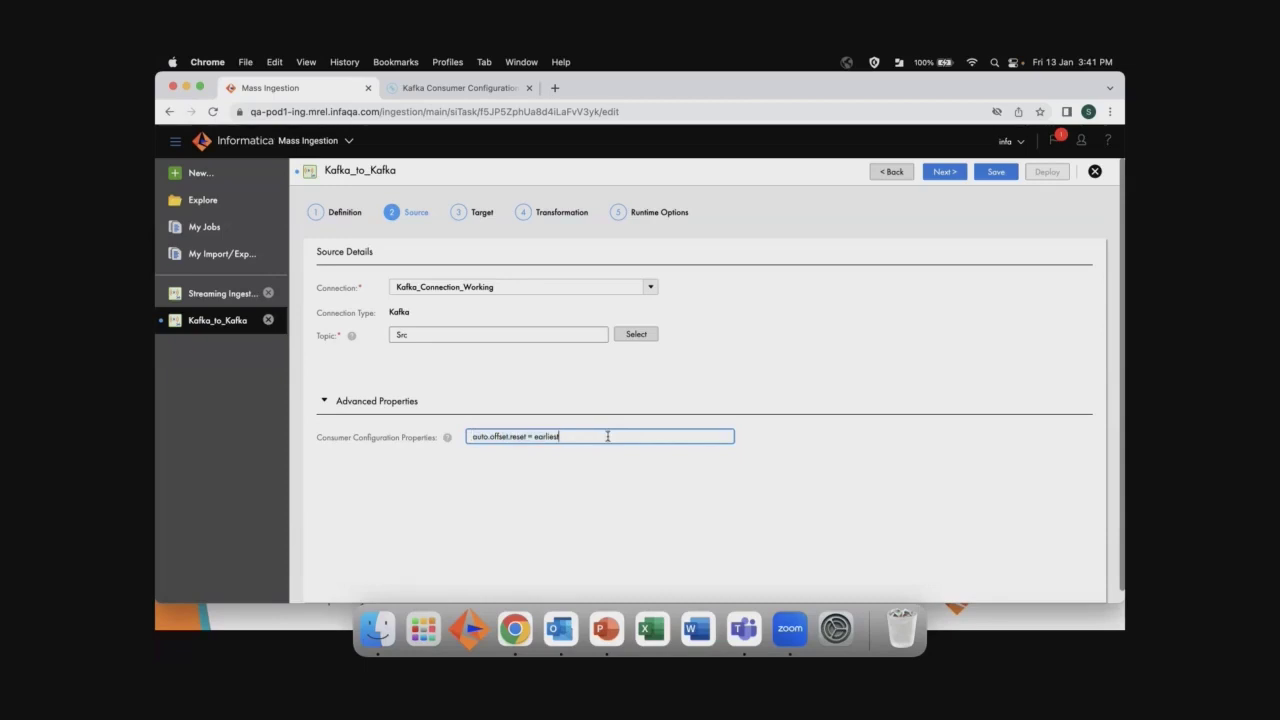
{"action": "left_click", "coordinate": [947, 172]}
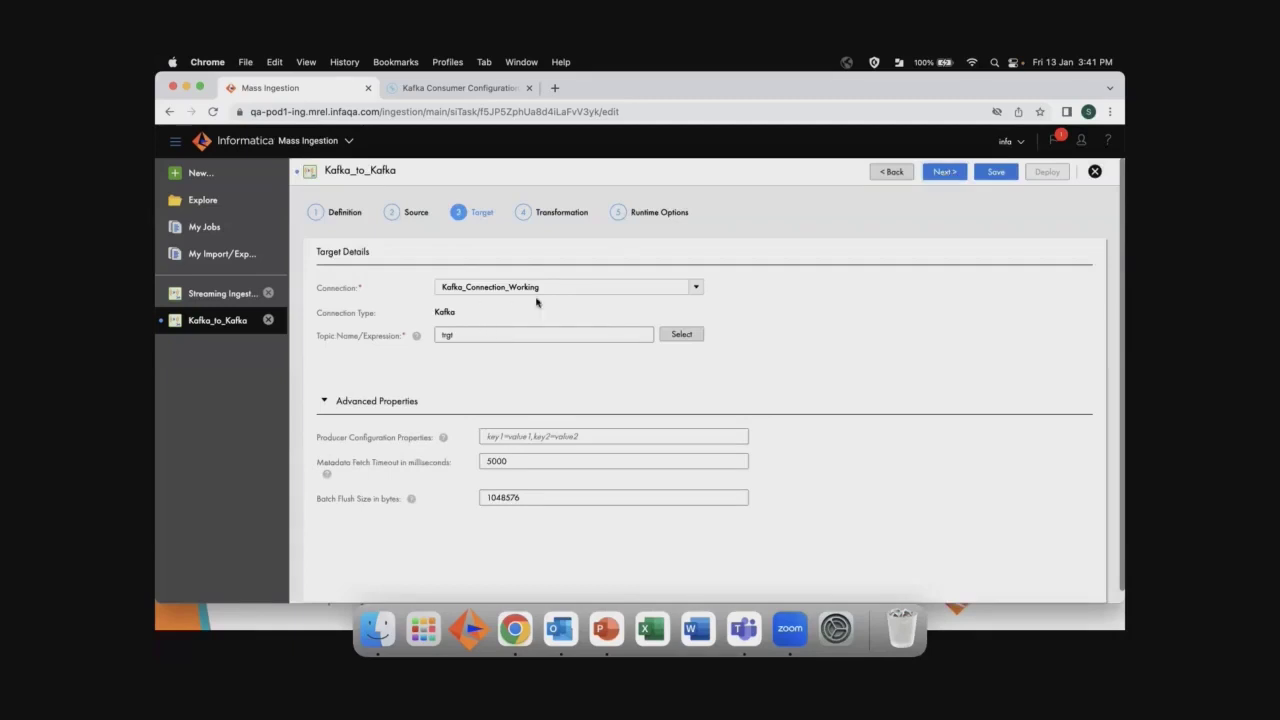
Examine the available target connections and browse the topics of Kafka_Connection_Working without changing the target's connection or topic name
{"action": "left_click", "coordinate": [698, 288]}
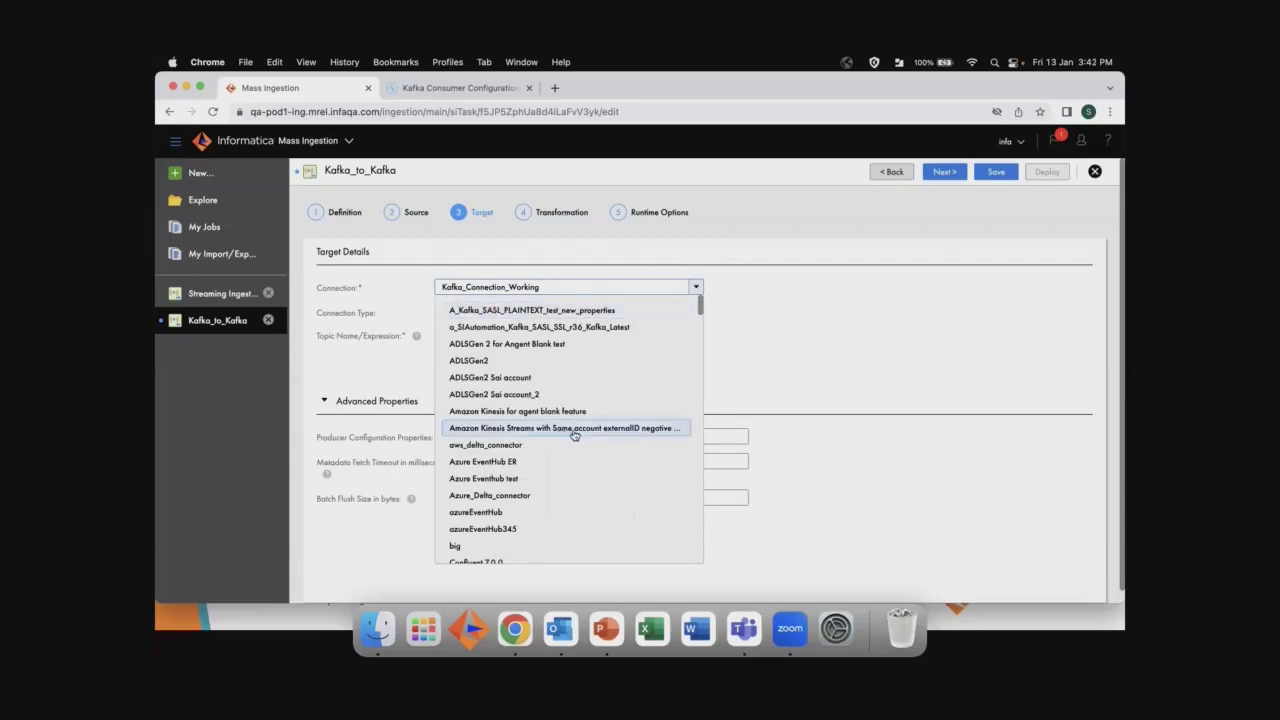
{"action": "left_click", "coordinate": [889, 344]}
{"action": "left_click", "coordinate": [498, 334]}
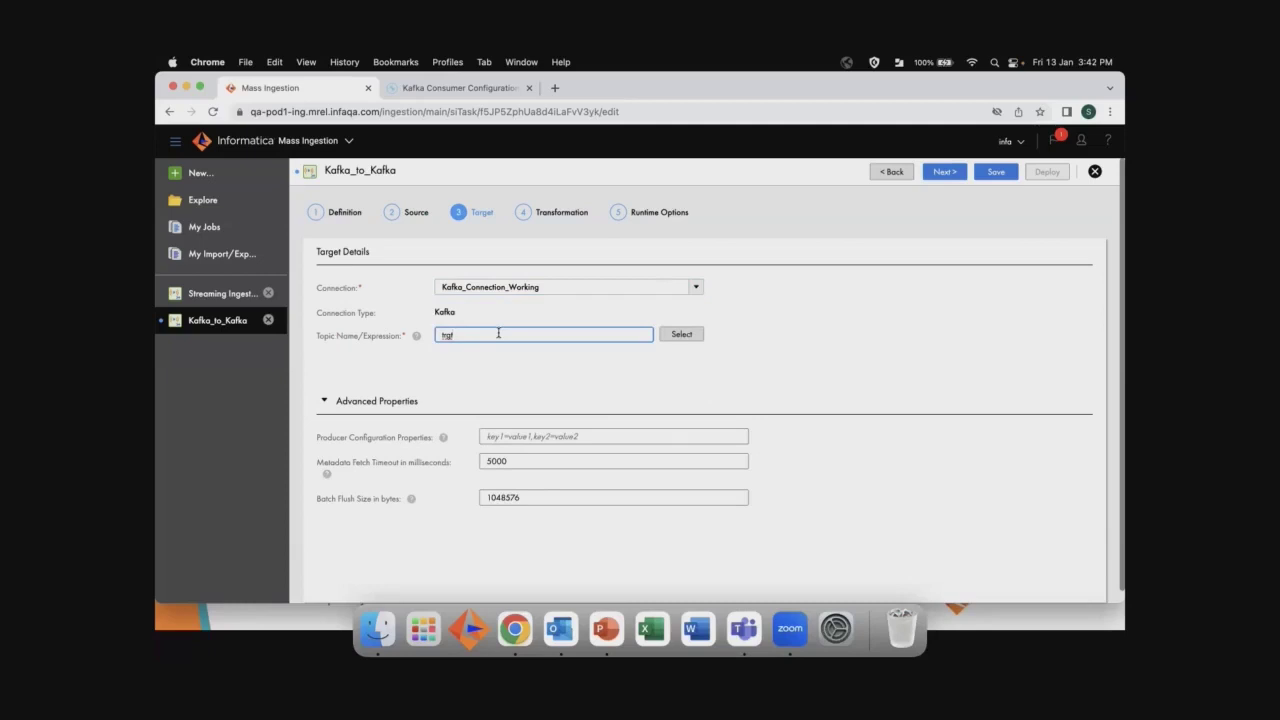
{"action": "left_click", "coordinate": [682, 335]}
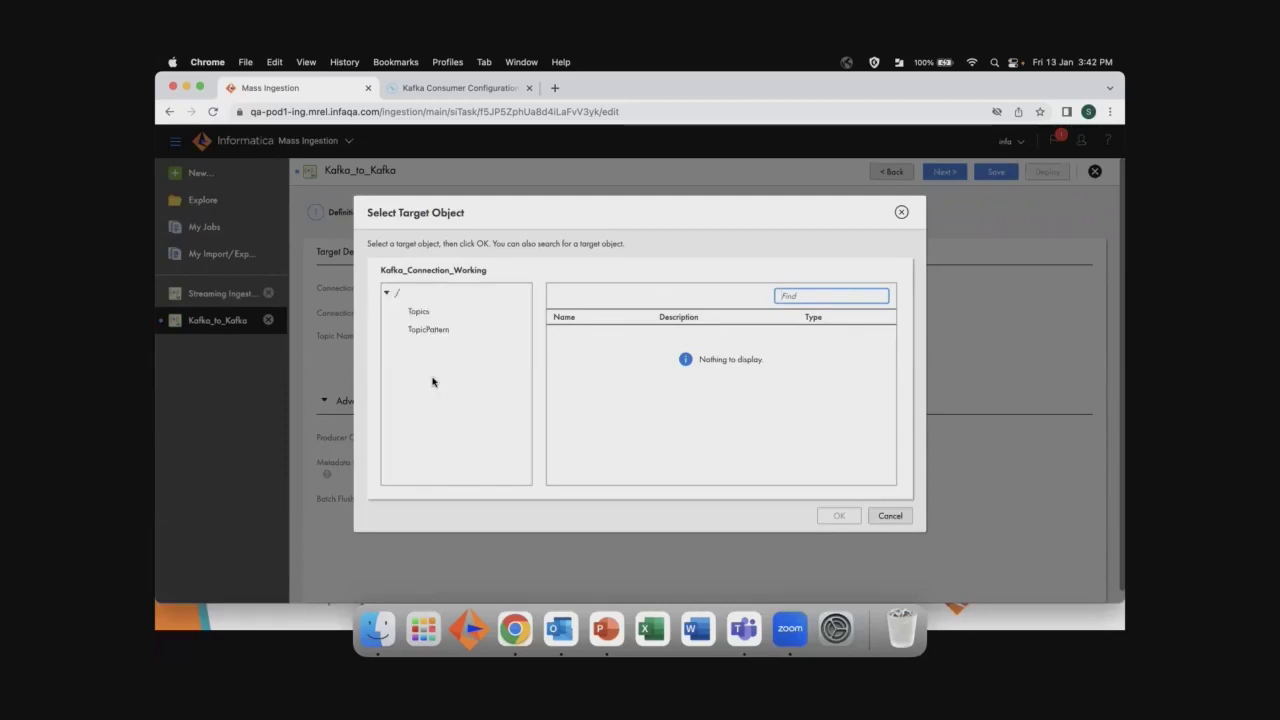
{"action": "left_click", "coordinate": [421, 313]}
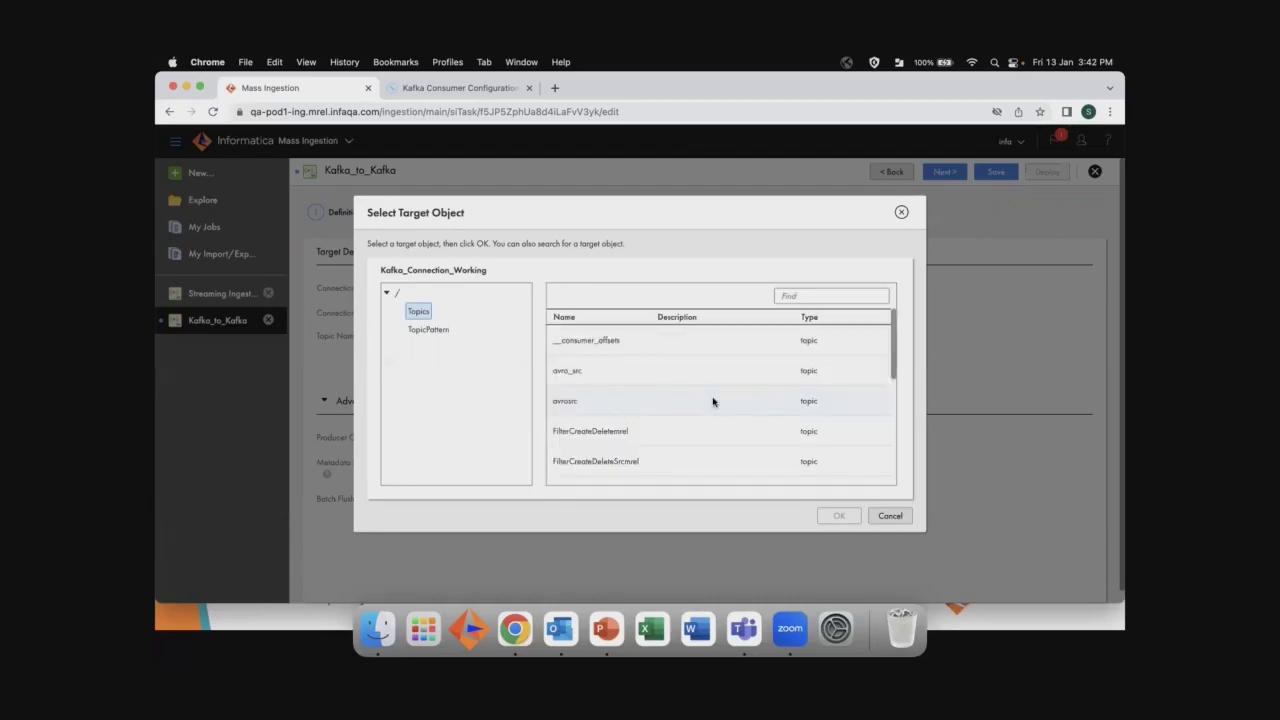
{"action": "scroll", "coordinate": [713, 401], "scroll_direction": "down", "scroll_amount": 2}
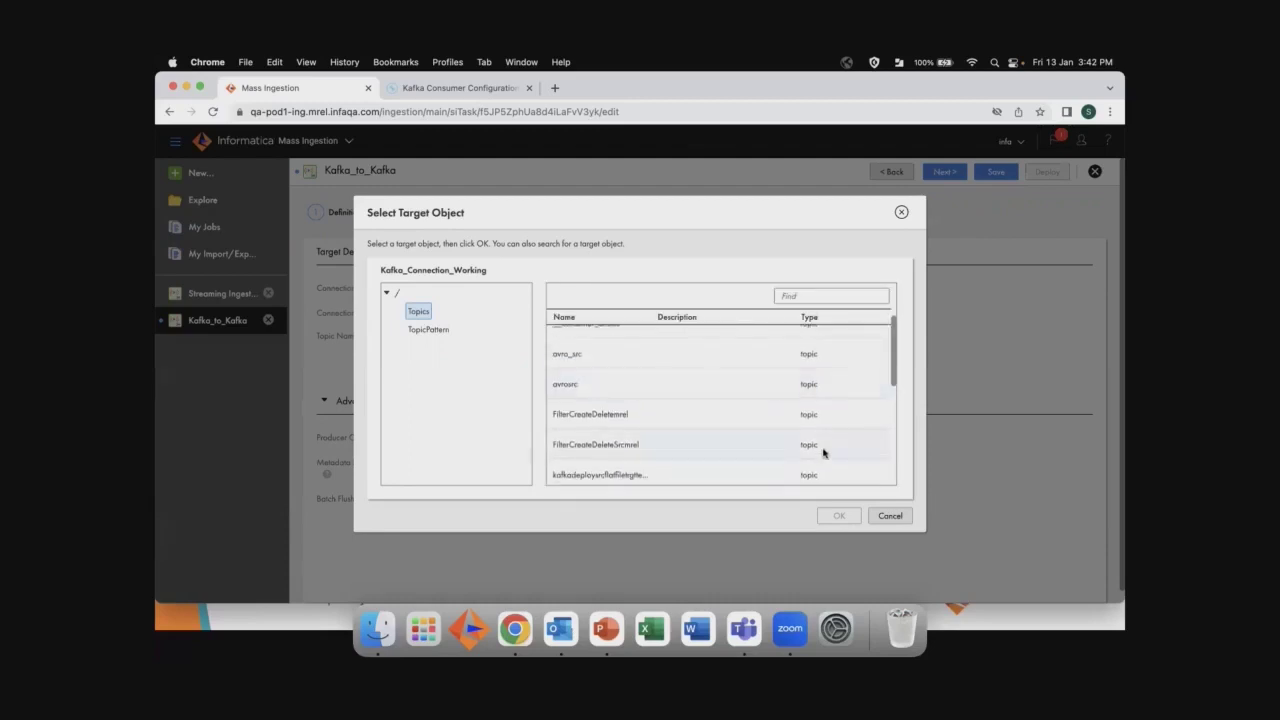
{"action": "left_click", "coordinate": [891, 516]}
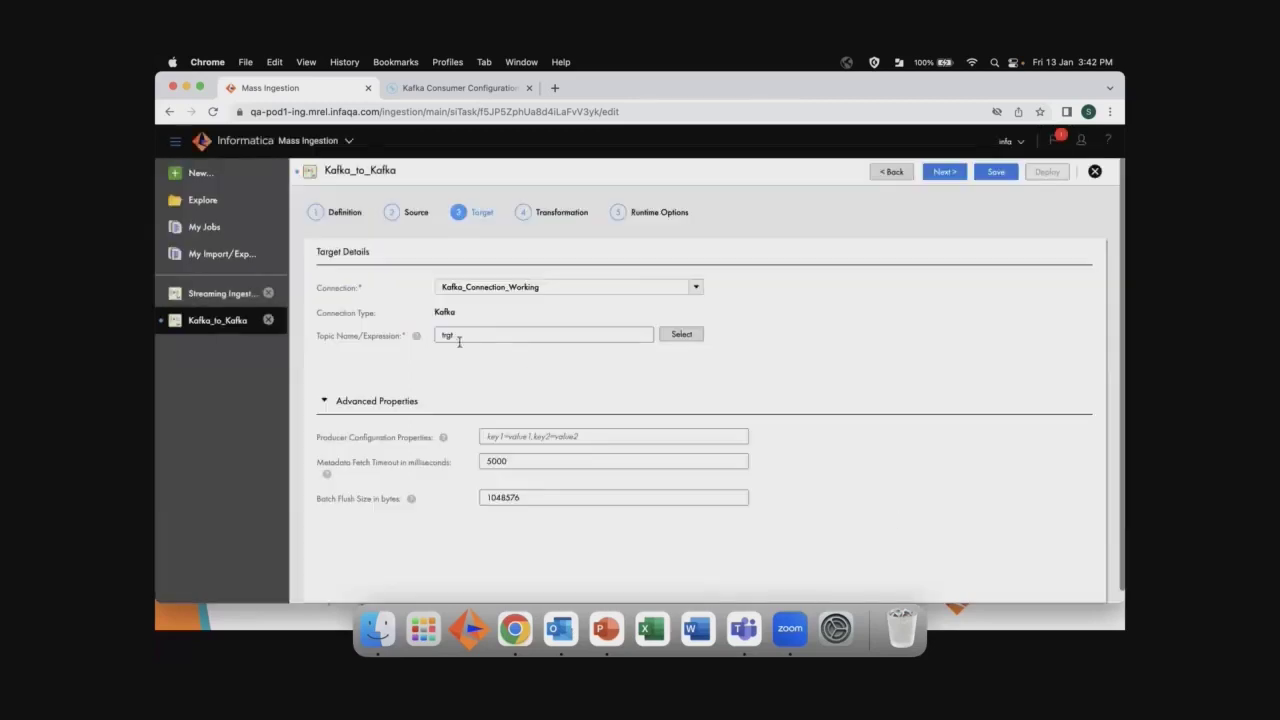
{"action": "double_click", "coordinate": [447, 335]}
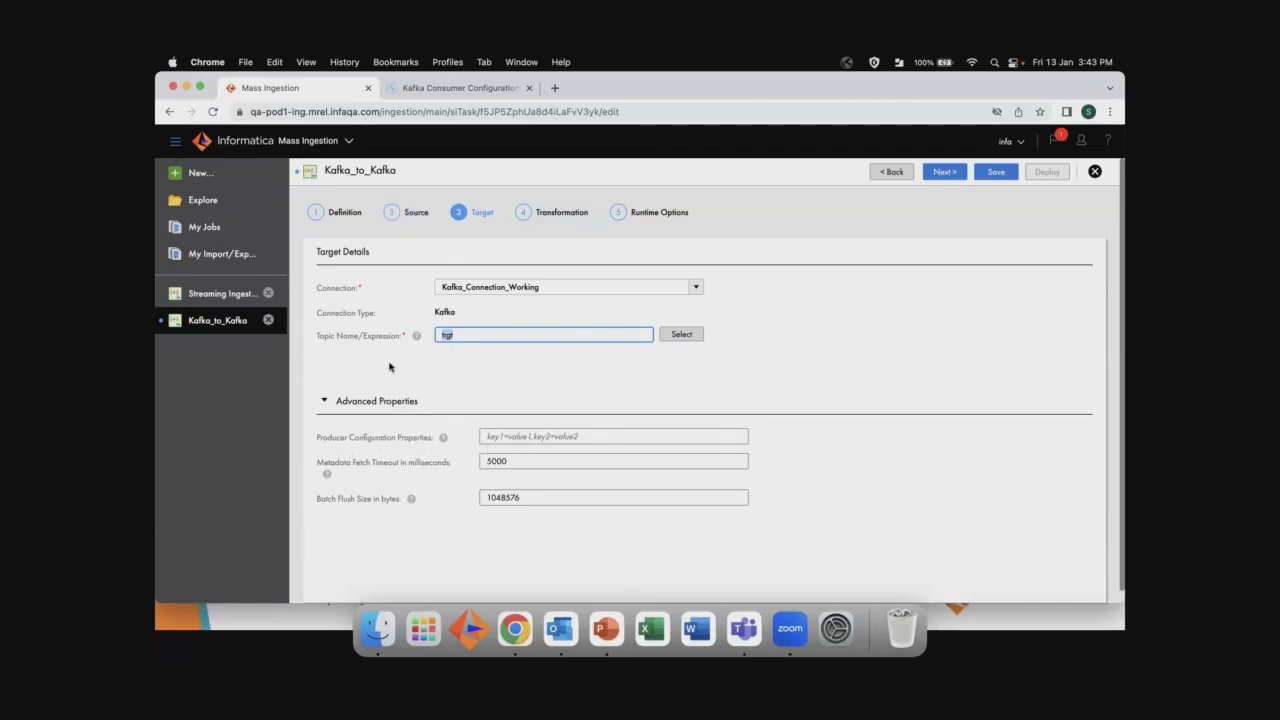
Review the target's producer configuration, metadata fetch timeout and batch flush size properties, and continue to the transformation details
{"action": "left_click", "coordinate": [516, 437]}
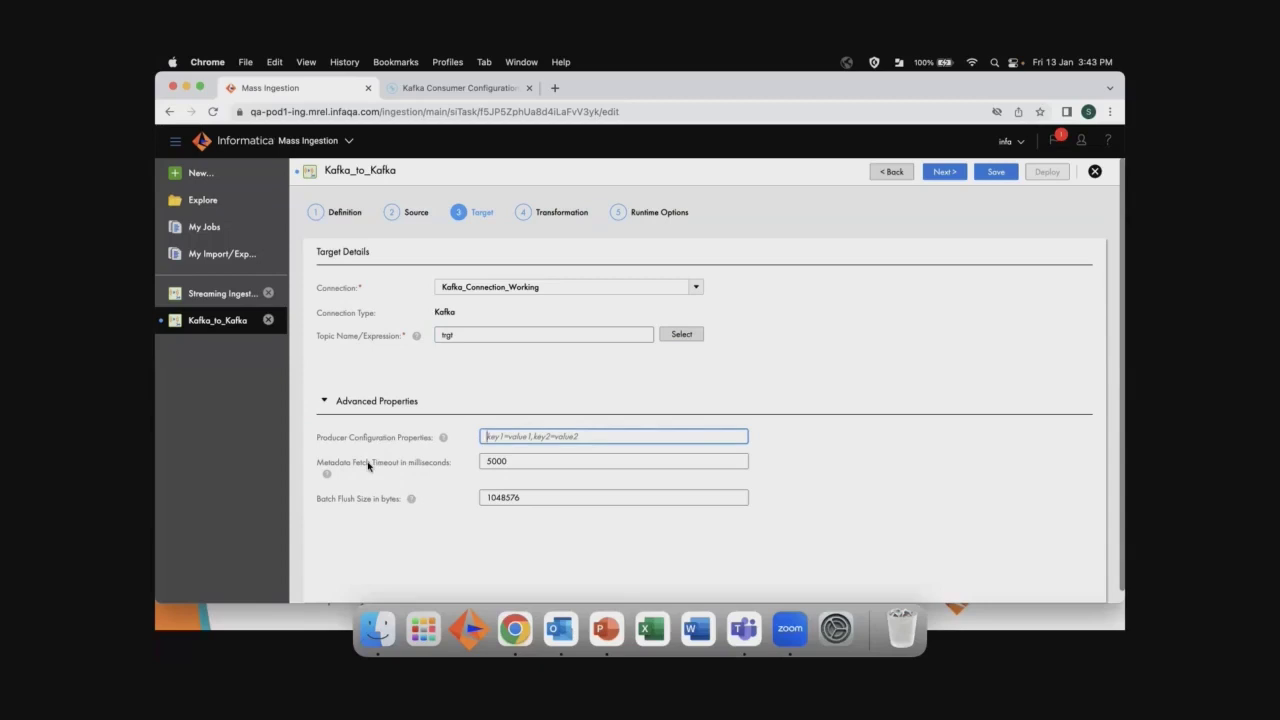
{"action": "left_click", "coordinate": [504, 462]}
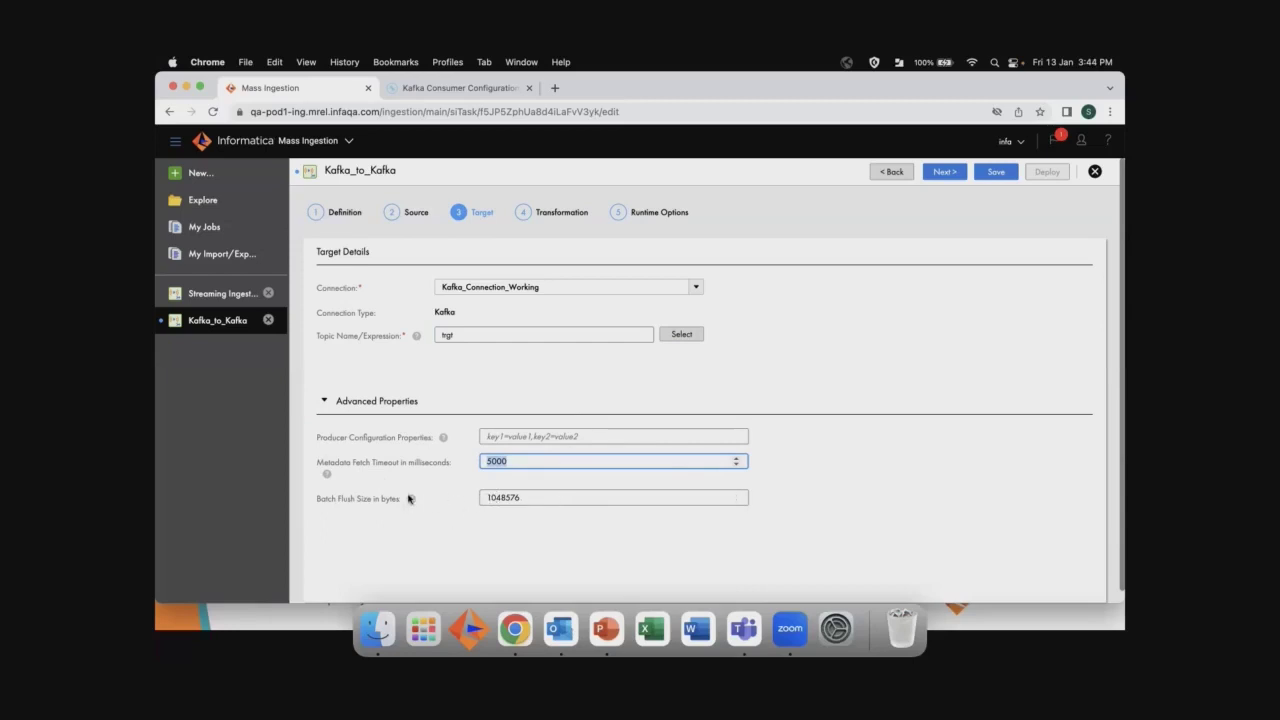
{"action": "mouse_move", "coordinate": [410, 499]}
{"action": "left_click", "coordinate": [946, 173]}
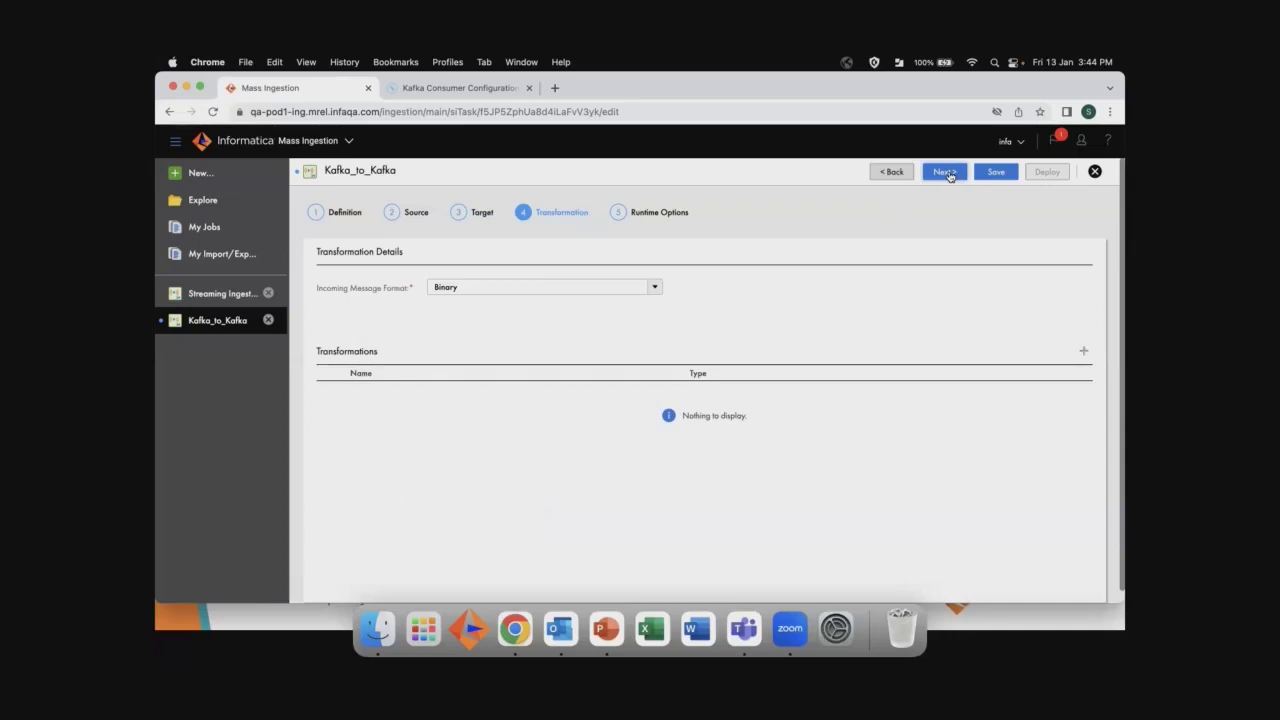
Keep Binary as the incoming message format and examine the transformation types offered for it
{"action": "left_click", "coordinate": [653, 287]}
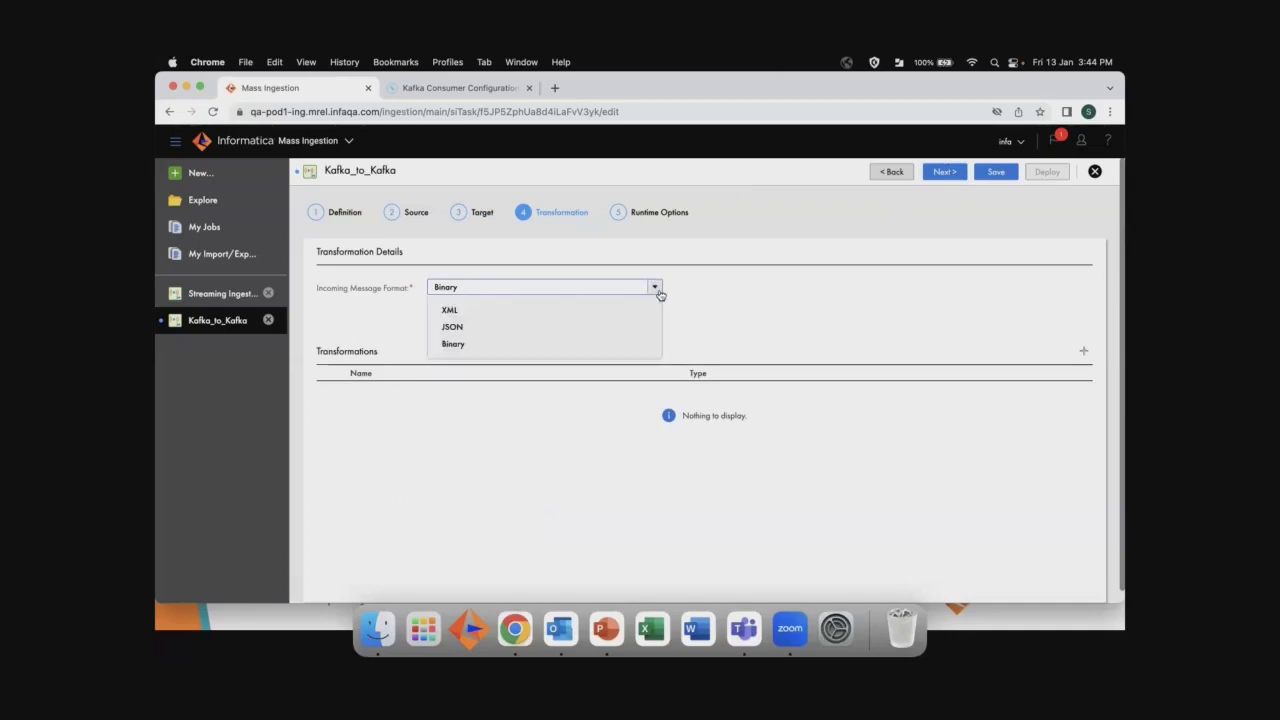
{"action": "left_click", "coordinate": [581, 344]}
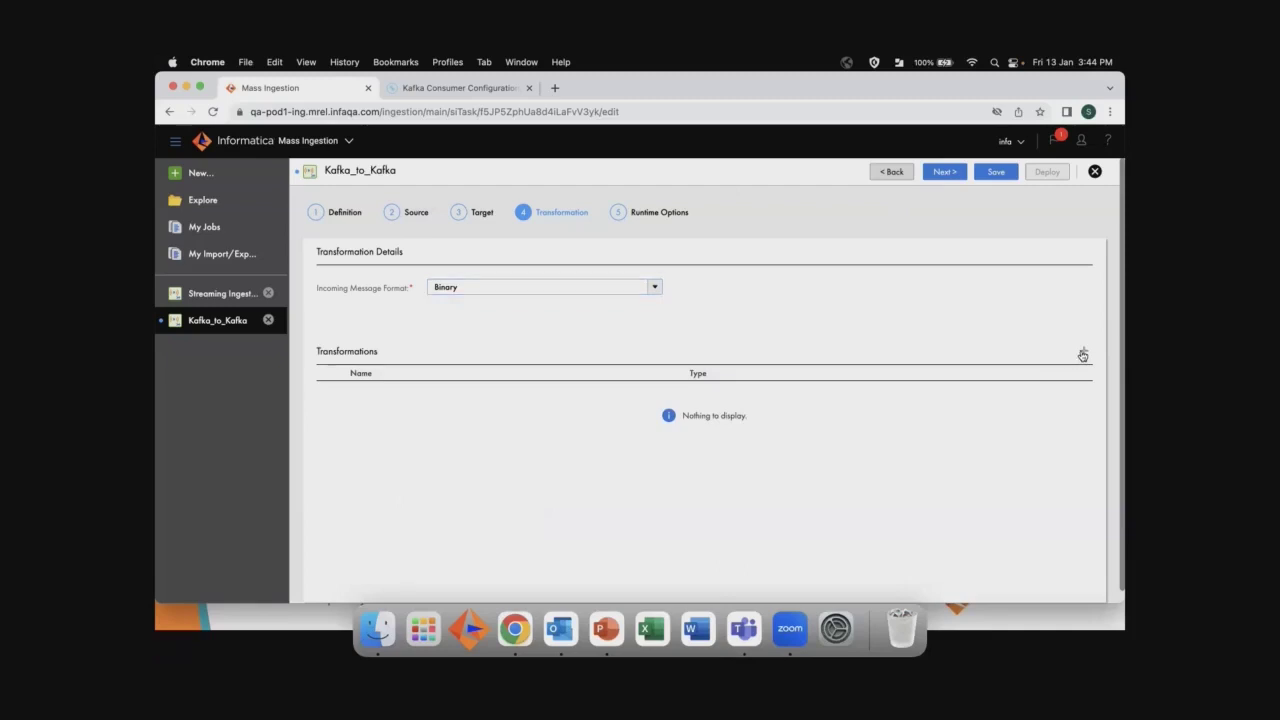
{"action": "left_click", "coordinate": [1082, 355]}
{"action": "left_click", "coordinate": [729, 366]}
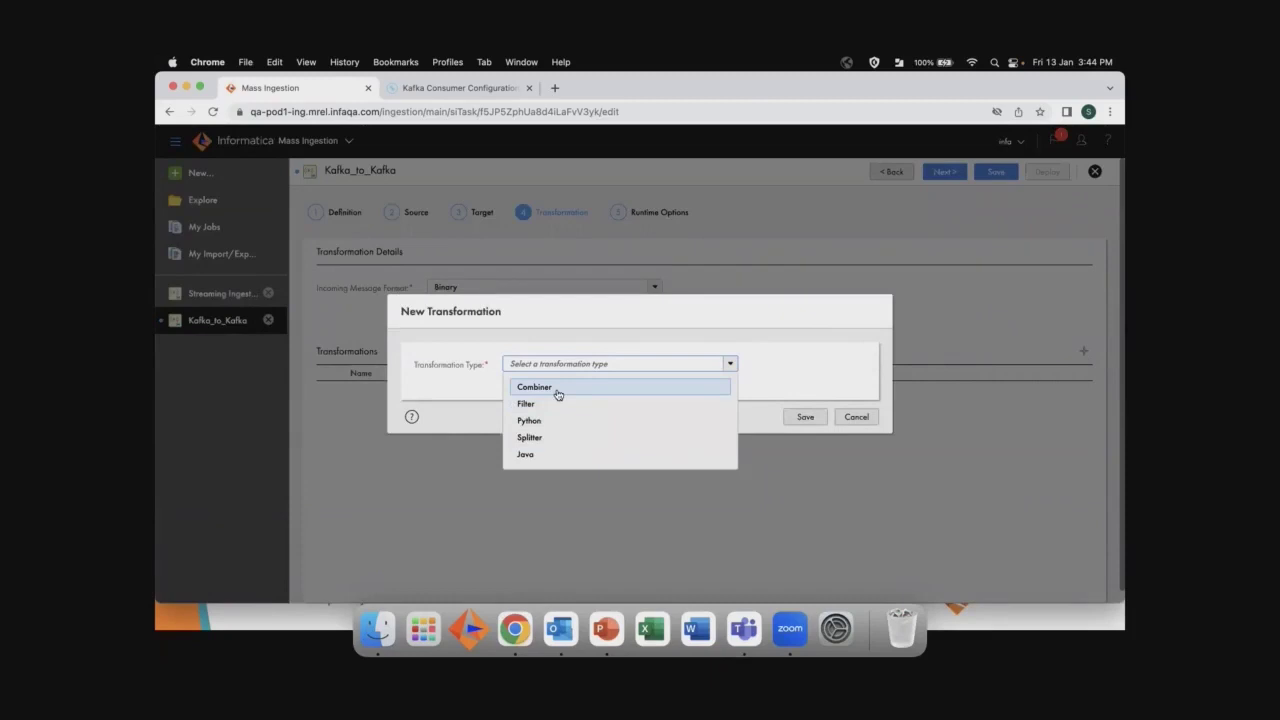
{"action": "left_click", "coordinate": [855, 417]}
Switch the incoming message format to JSON and examine the transformation types offered for it
{"action": "left_click", "coordinate": [537, 287]}
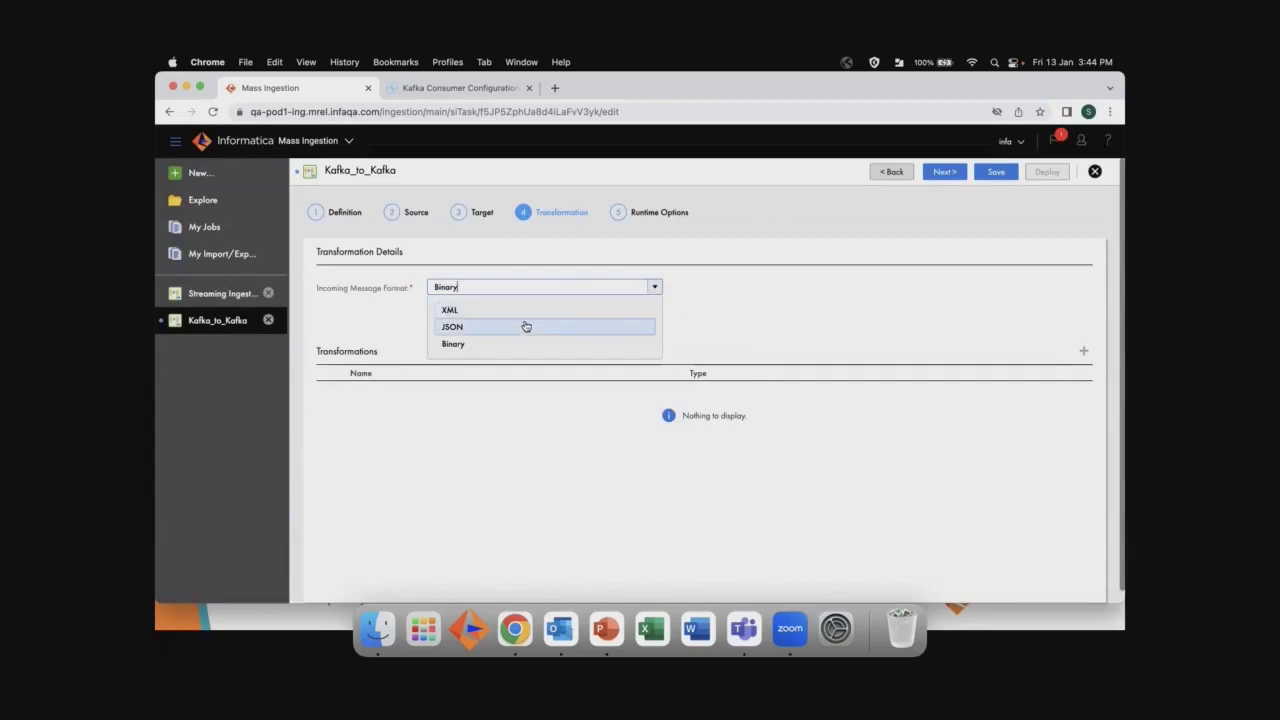
{"action": "left_click", "coordinate": [525, 327]}
{"action": "left_click", "coordinate": [1083, 351]}
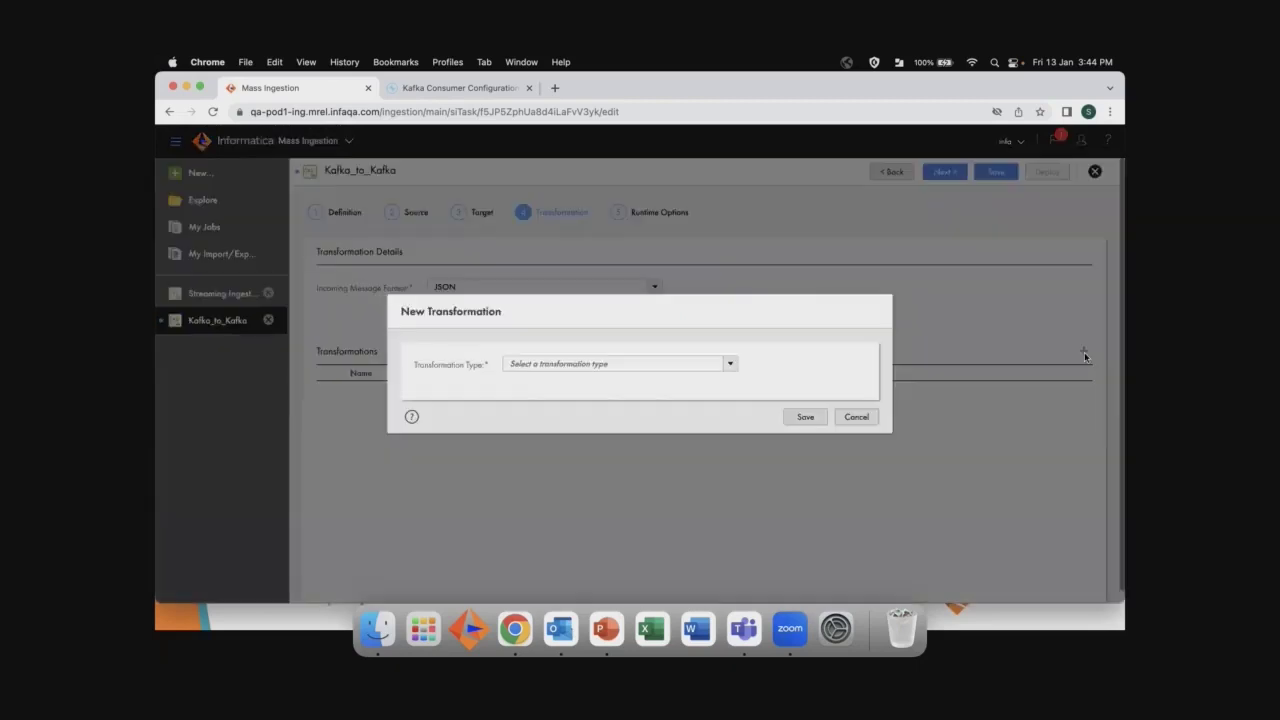
{"action": "left_click", "coordinate": [729, 364]}
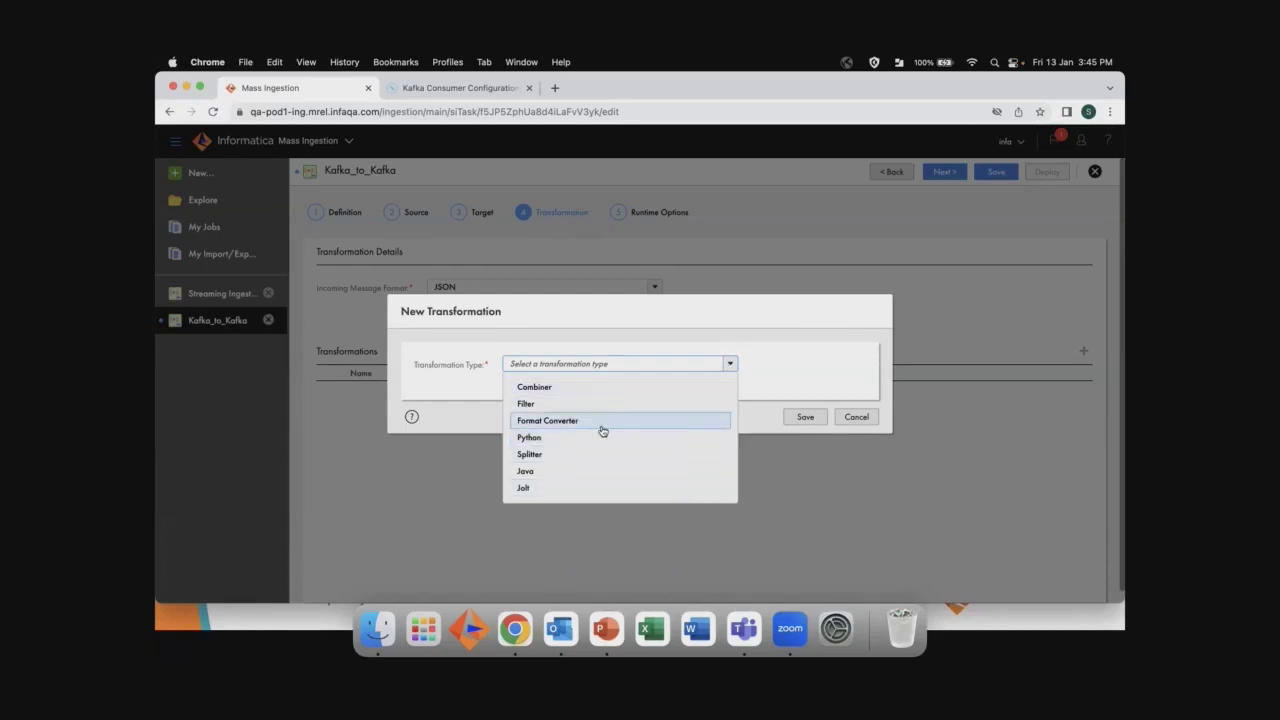
{"action": "left_click", "coordinate": [856, 416]}
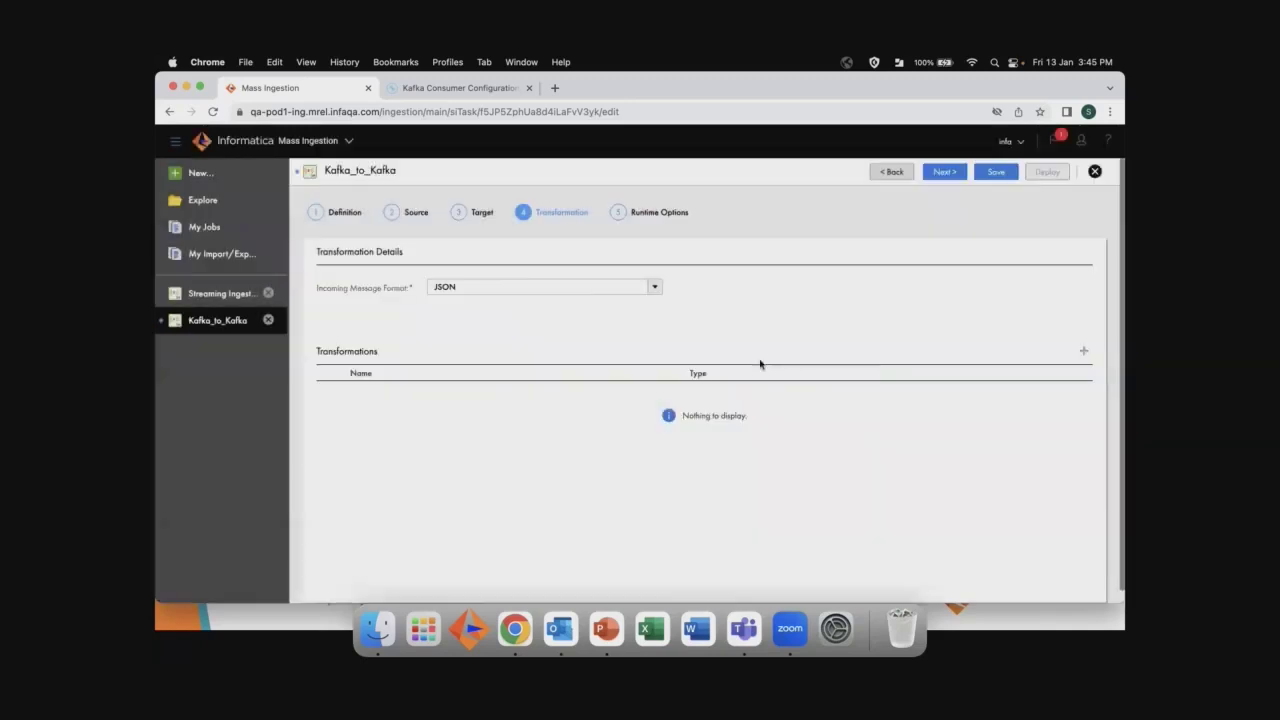
Set the incoming message format to Binary and start a new Combiner transformation named CombinerTx
{"action": "left_click", "coordinate": [653, 290]}
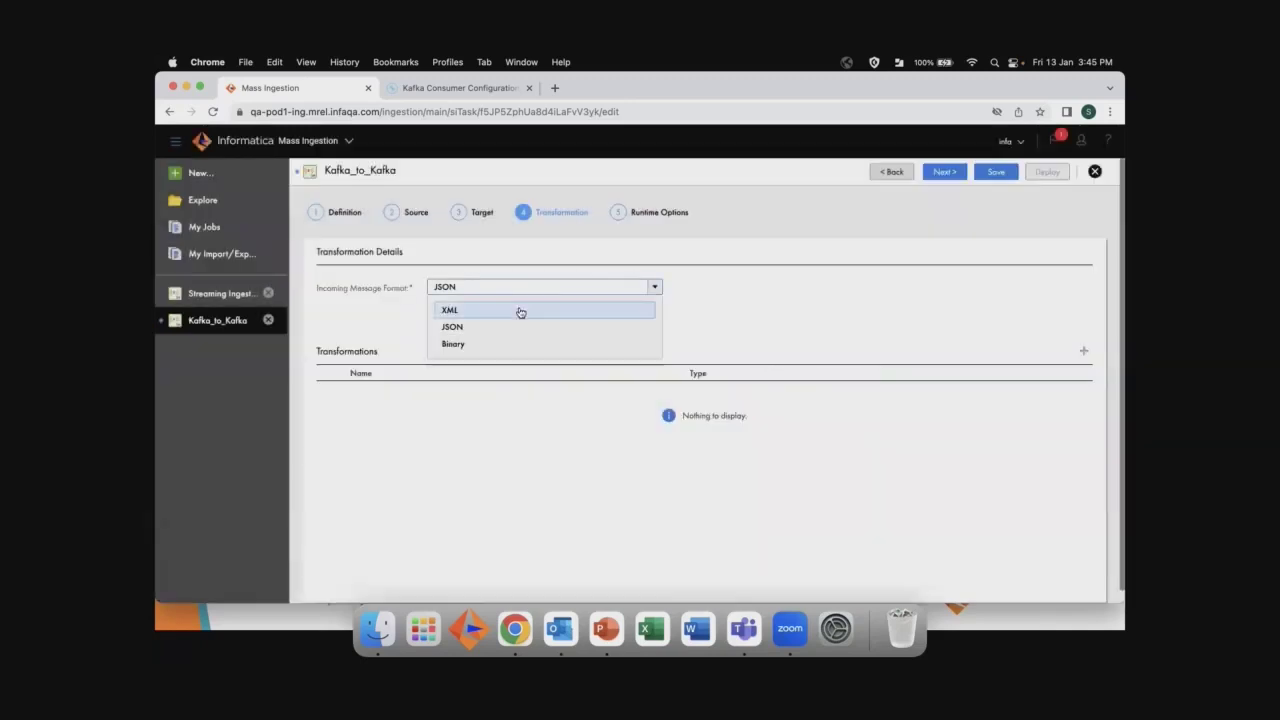
{"action": "left_click", "coordinate": [499, 345]}
{"action": "left_click", "coordinate": [1087, 352]}
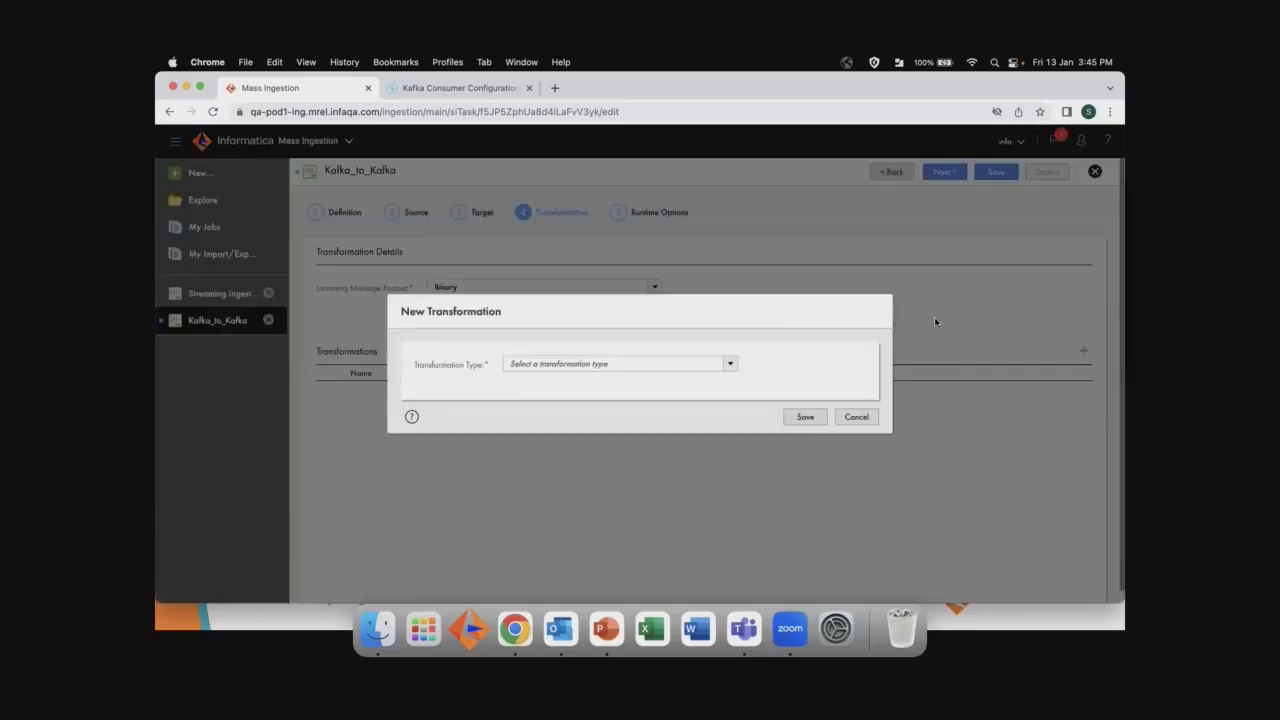
{"action": "left_click", "coordinate": [729, 364]}
{"action": "left_click", "coordinate": [599, 389]}
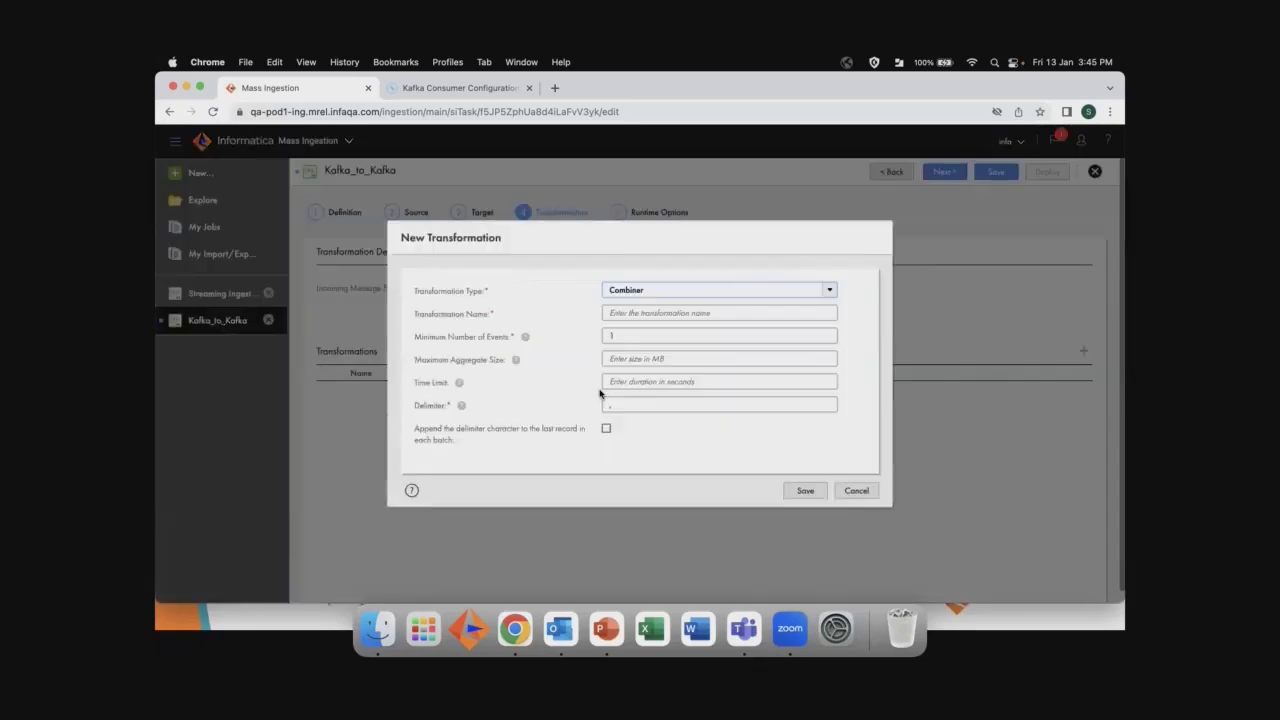
{"action": "left_click", "coordinate": [625, 313]}
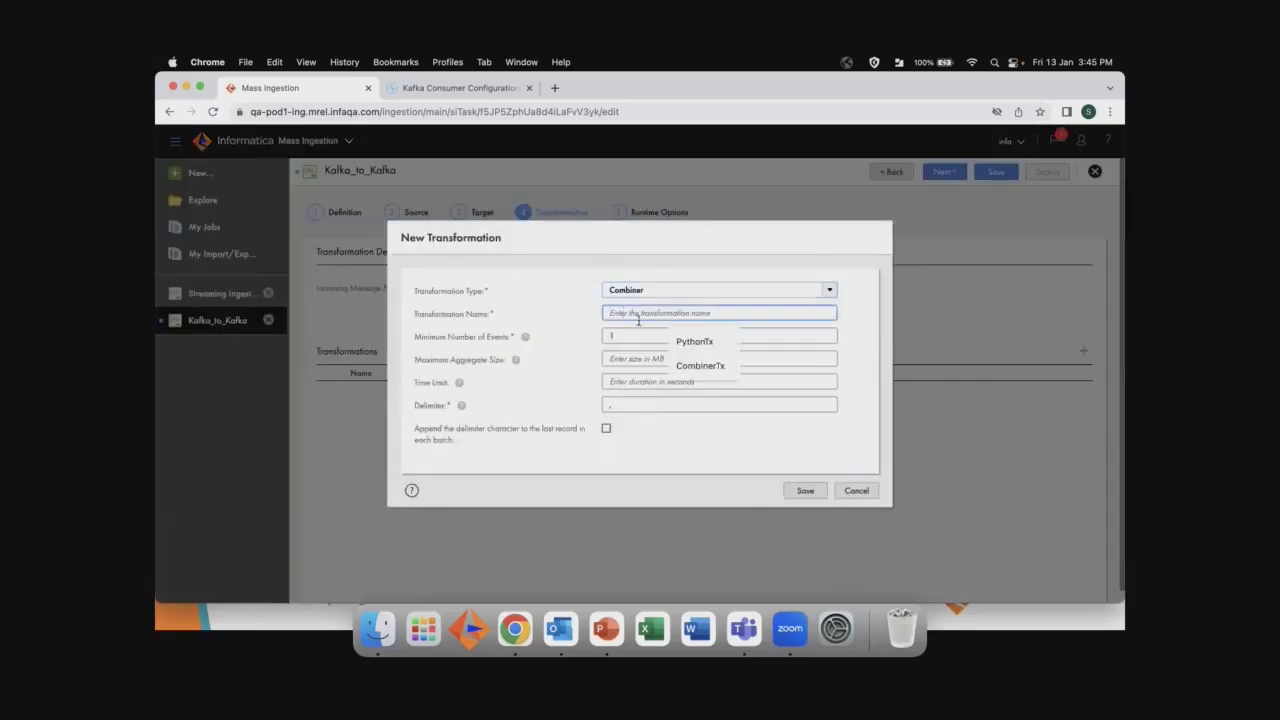
{"action": "left_click", "coordinate": [700, 364]}
Set the Combiner transformation's minimum number of events to 10 and its delimiter to a comma
{"action": "left_click", "coordinate": [636, 337]}
{"action": "type", "text": "0"}
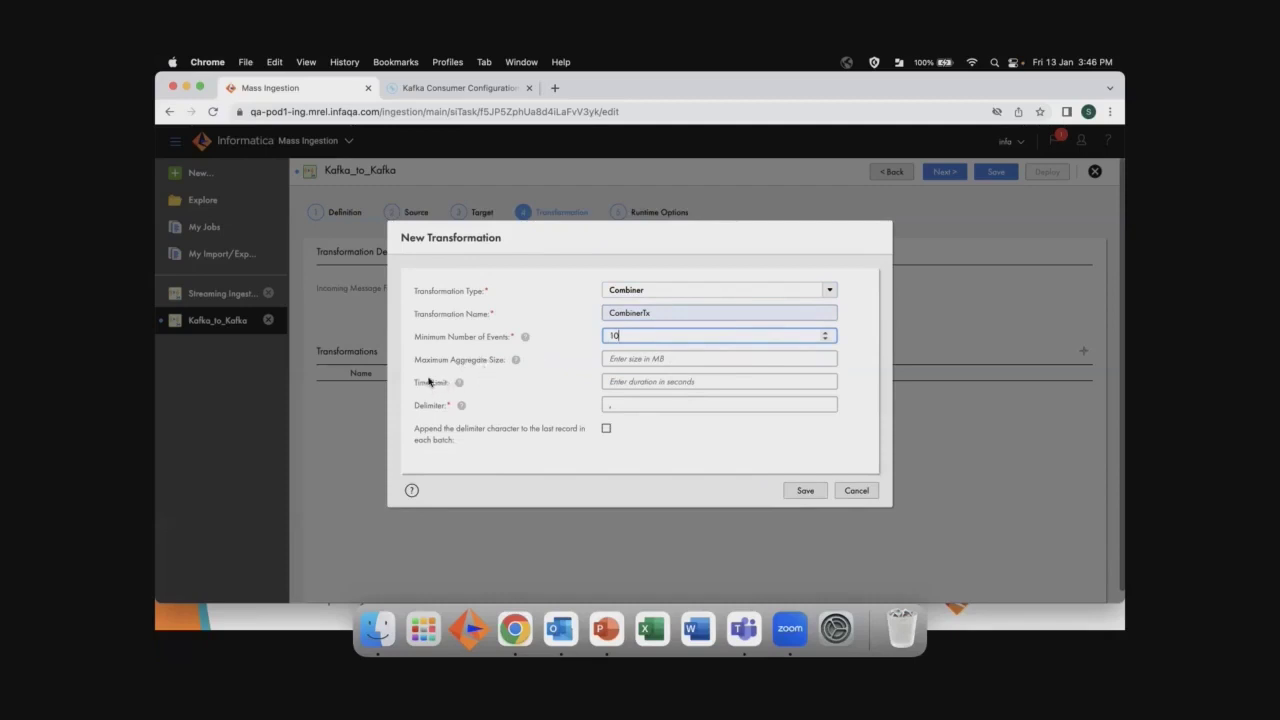
{"action": "left_click", "coordinate": [635, 404]}
{"action": "key", "text": "BackSpace"}
{"action": "type", "text": ","}
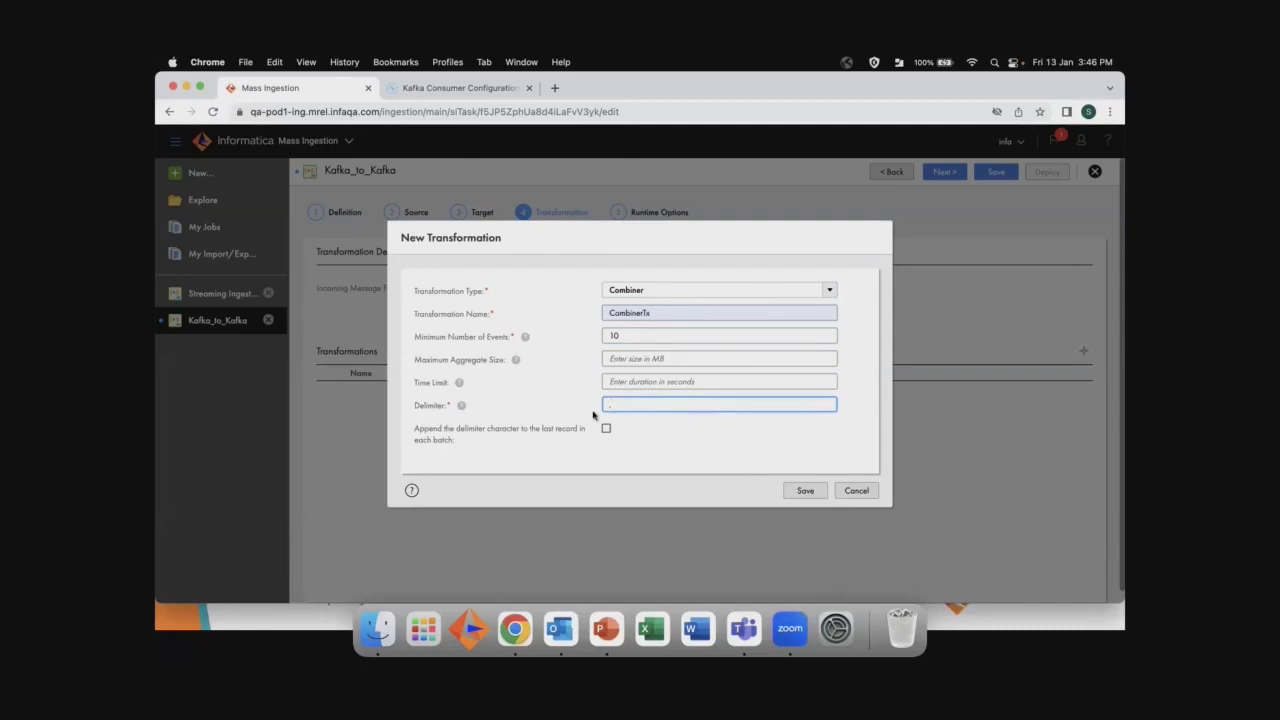
Save the Combiner transformation and proceed to the task's runtime options
{"action": "left_click", "coordinate": [806, 492]}
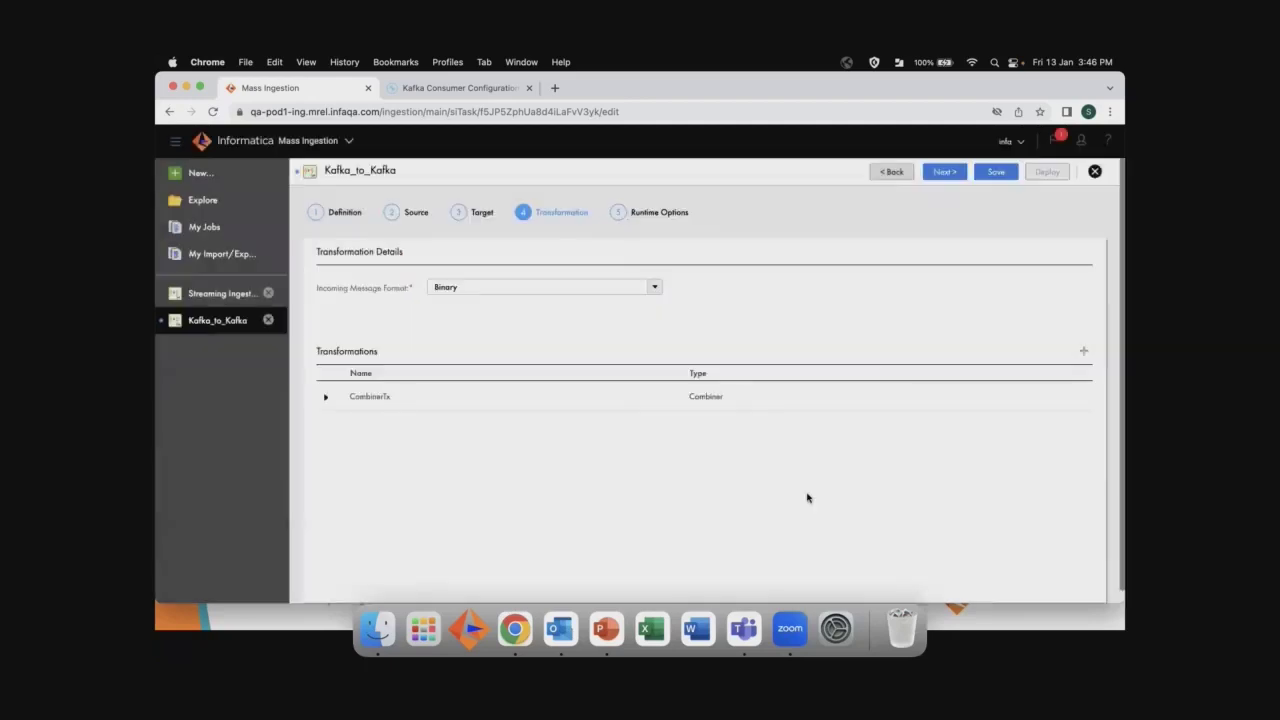
{"action": "left_click", "coordinate": [945, 172]}
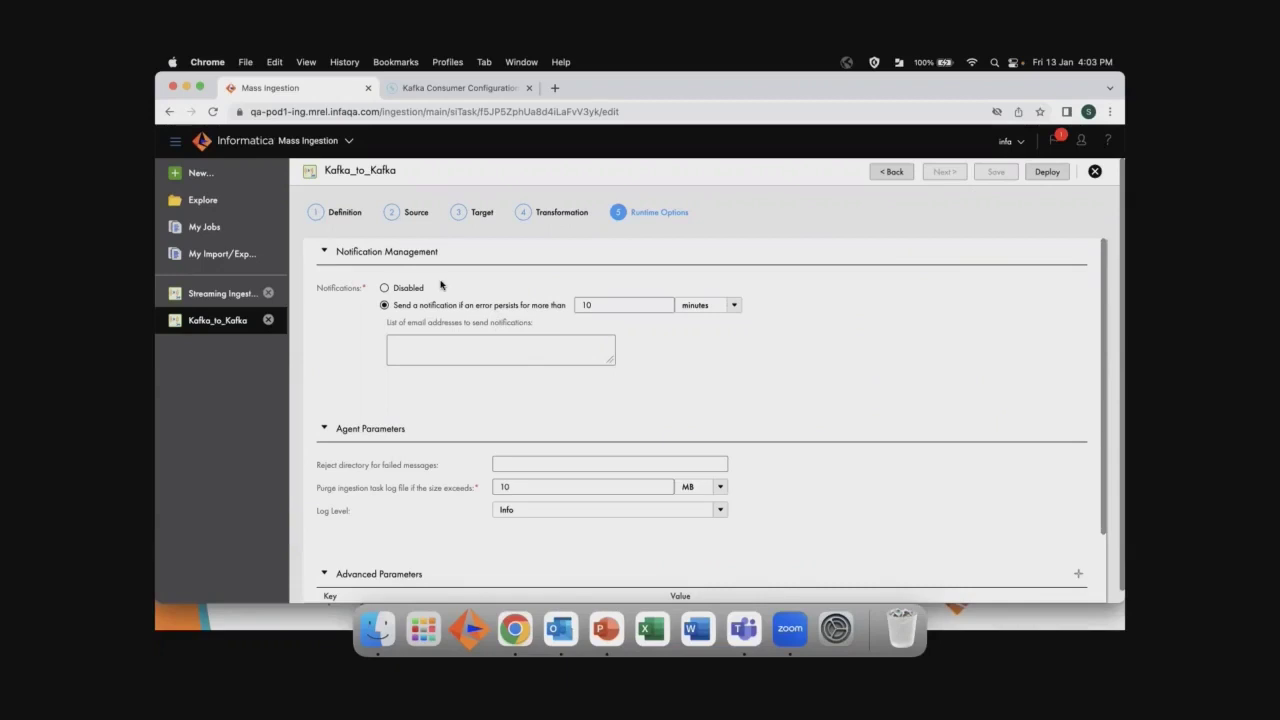
{"action": "scroll", "coordinate": [440, 285], "scroll_direction": "down", "scroll_amount": 3}
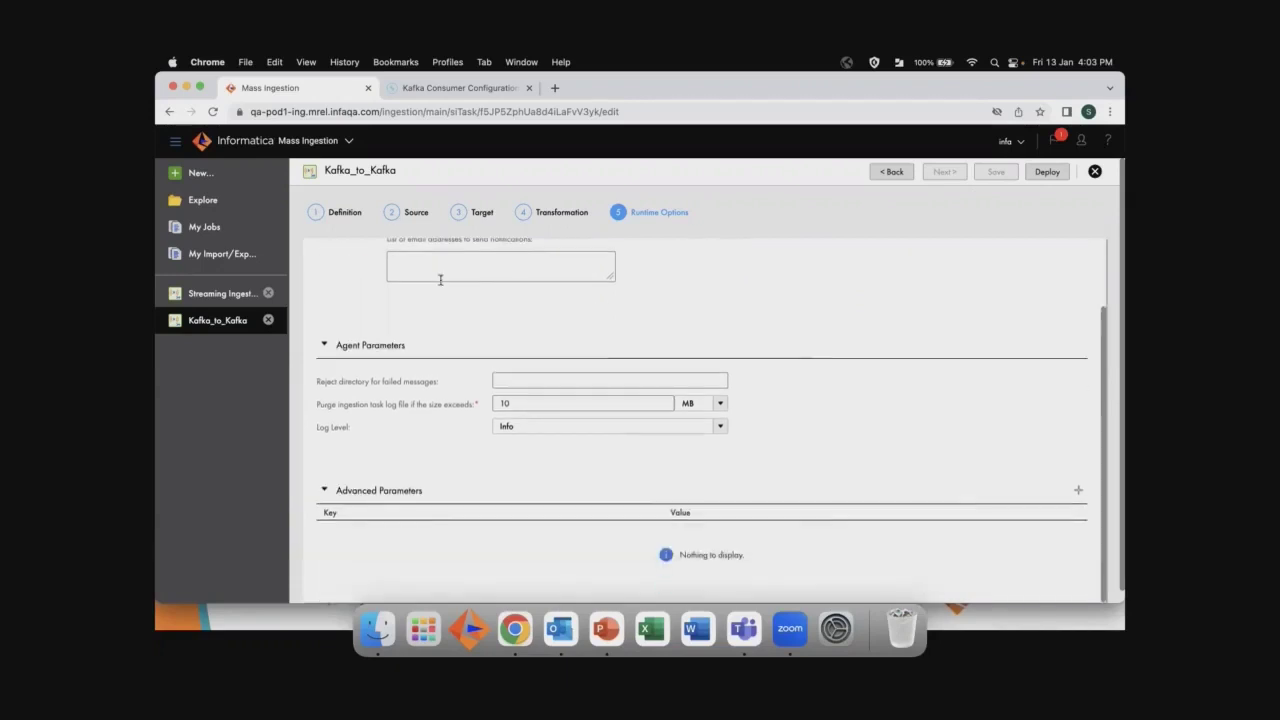
{"action": "scroll", "coordinate": [438, 278], "scroll_direction": "up", "scroll_amount": 3}
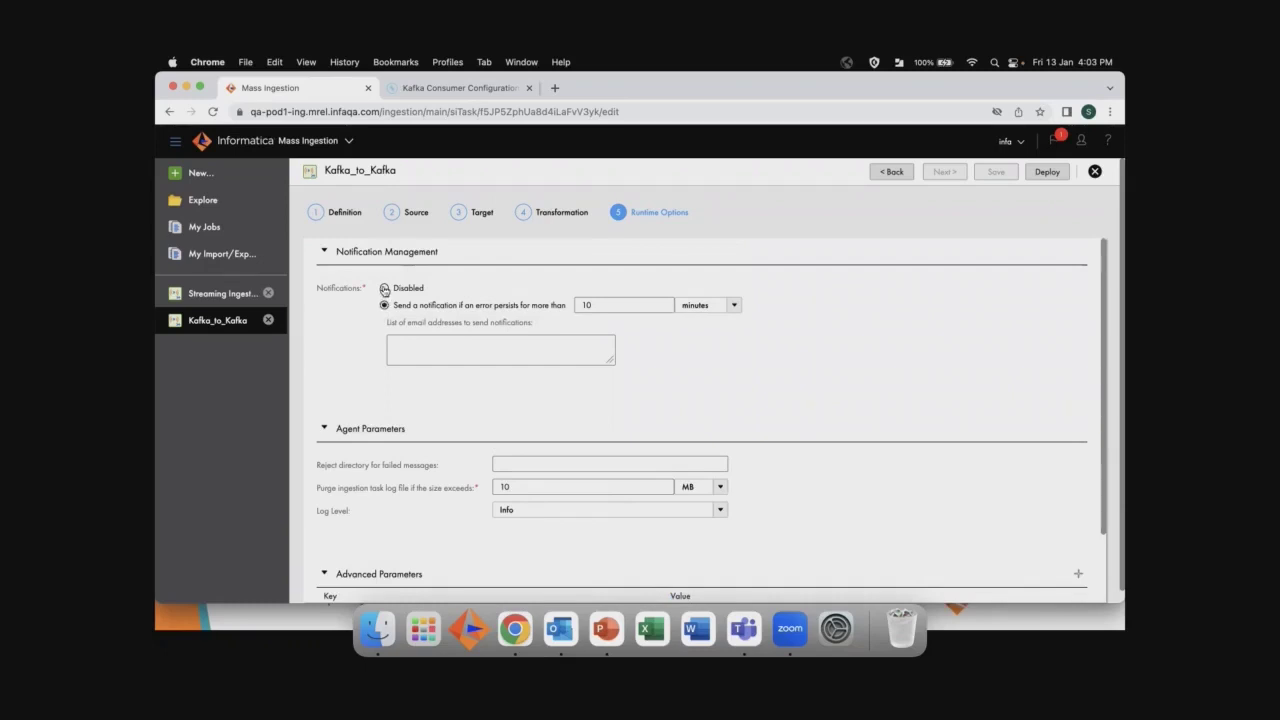
Try out the error-persistence threshold for notifications, and leave notifications disabled for the task
{"action": "left_click", "coordinate": [385, 289]}
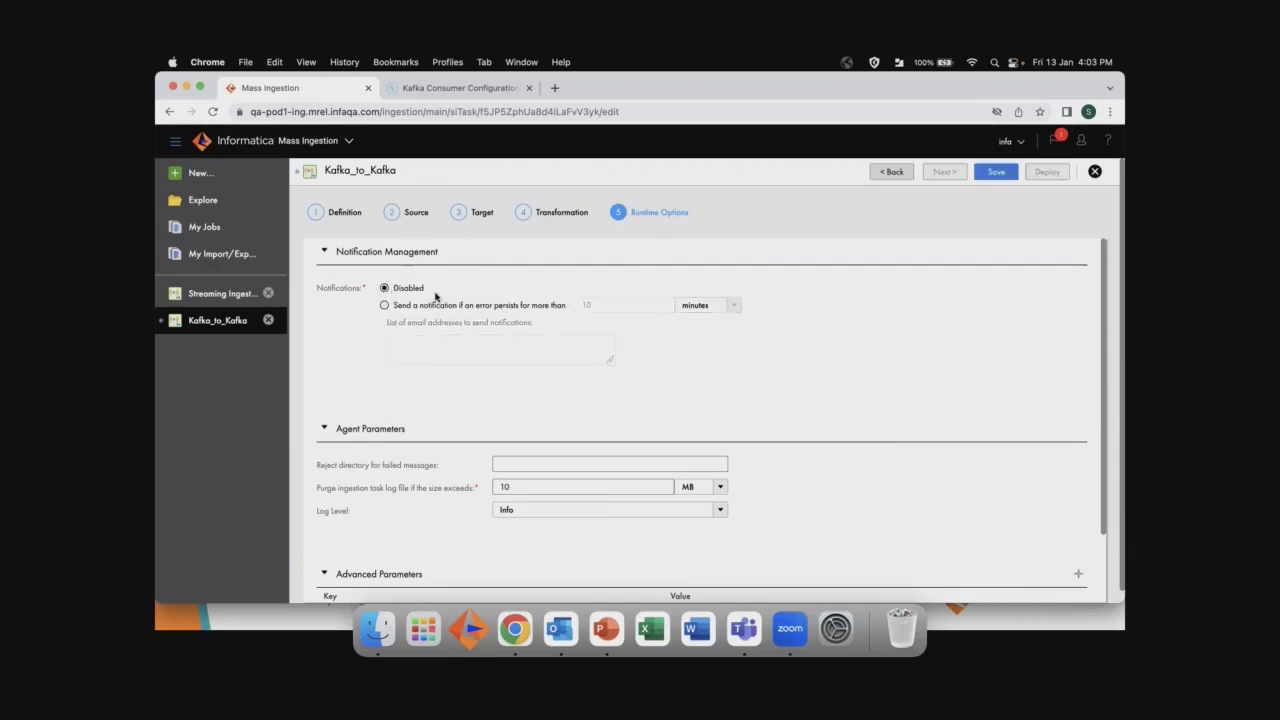
{"action": "left_click", "coordinate": [386, 309]}
{"action": "left_click", "coordinate": [611, 305]}
{"action": "left_click", "coordinate": [662, 309]}
{"action": "left_click", "coordinate": [662, 309]}
{"action": "left_click", "coordinate": [662, 309]}
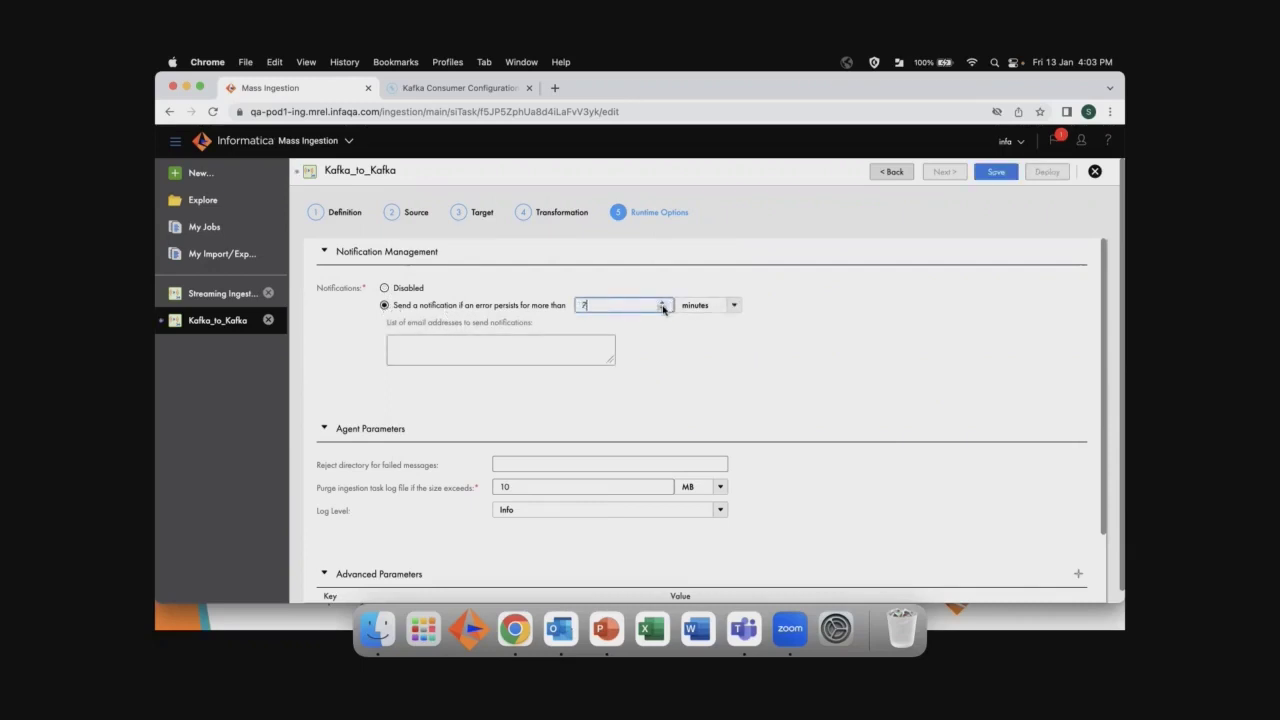
{"action": "left_click", "coordinate": [662, 309]}
{"action": "left_click", "coordinate": [662, 302]}
{"action": "left_click", "coordinate": [662, 302]}
{"action": "left_click", "coordinate": [662, 302]}
{"action": "left_click", "coordinate": [662, 302]}
{"action": "left_click", "coordinate": [662, 302]}
{"action": "left_click", "coordinate": [662, 302]}
{"action": "left_click", "coordinate": [385, 289]}
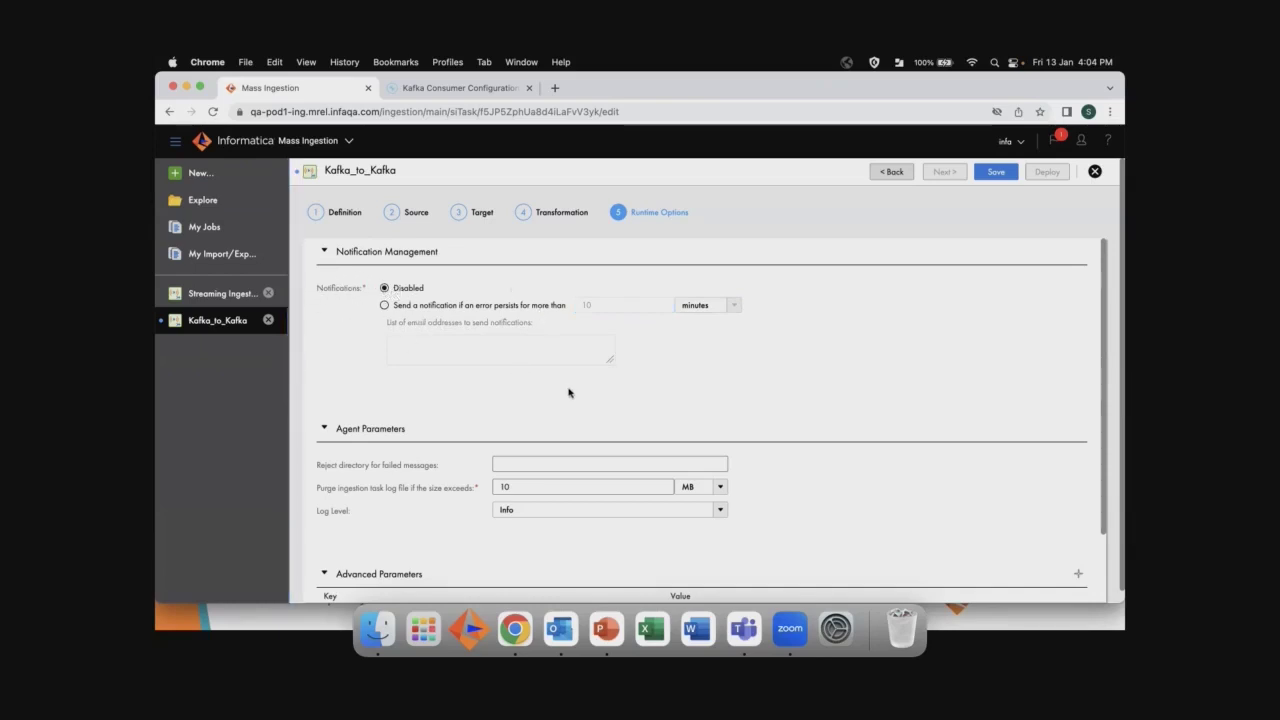
Try different purge size limits for the ingestion task log file and return the limit to 10 MB
{"action": "scroll", "coordinate": [569, 392], "scroll_direction": "down", "scroll_amount": 3}
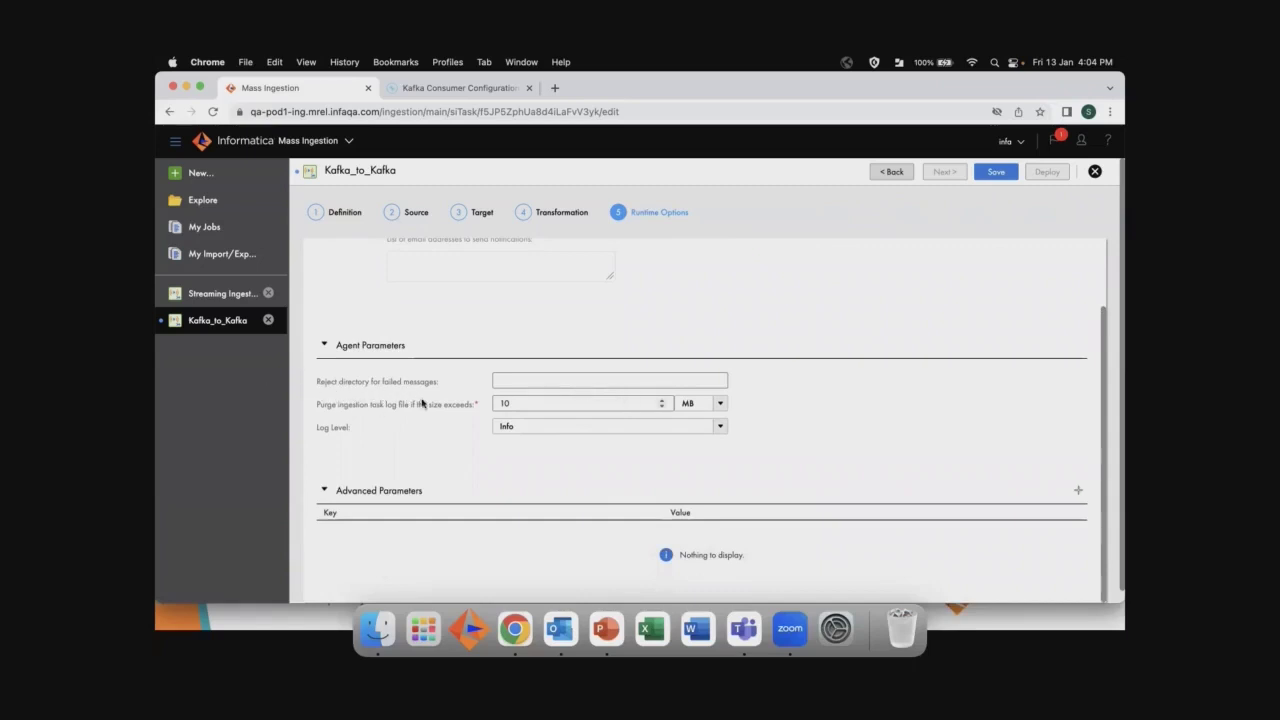
{"action": "left_click", "coordinate": [533, 380]}
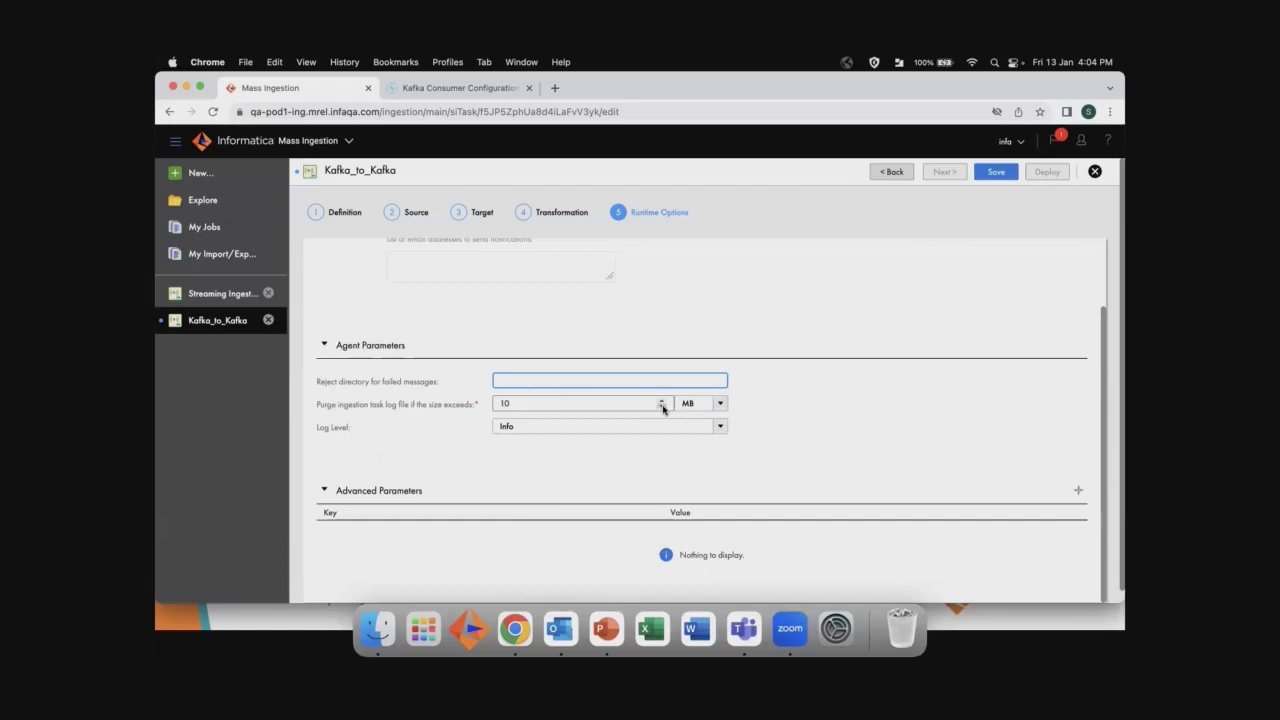
{"action": "key", "text": "Tab"}
{"action": "type", "text": "4"}
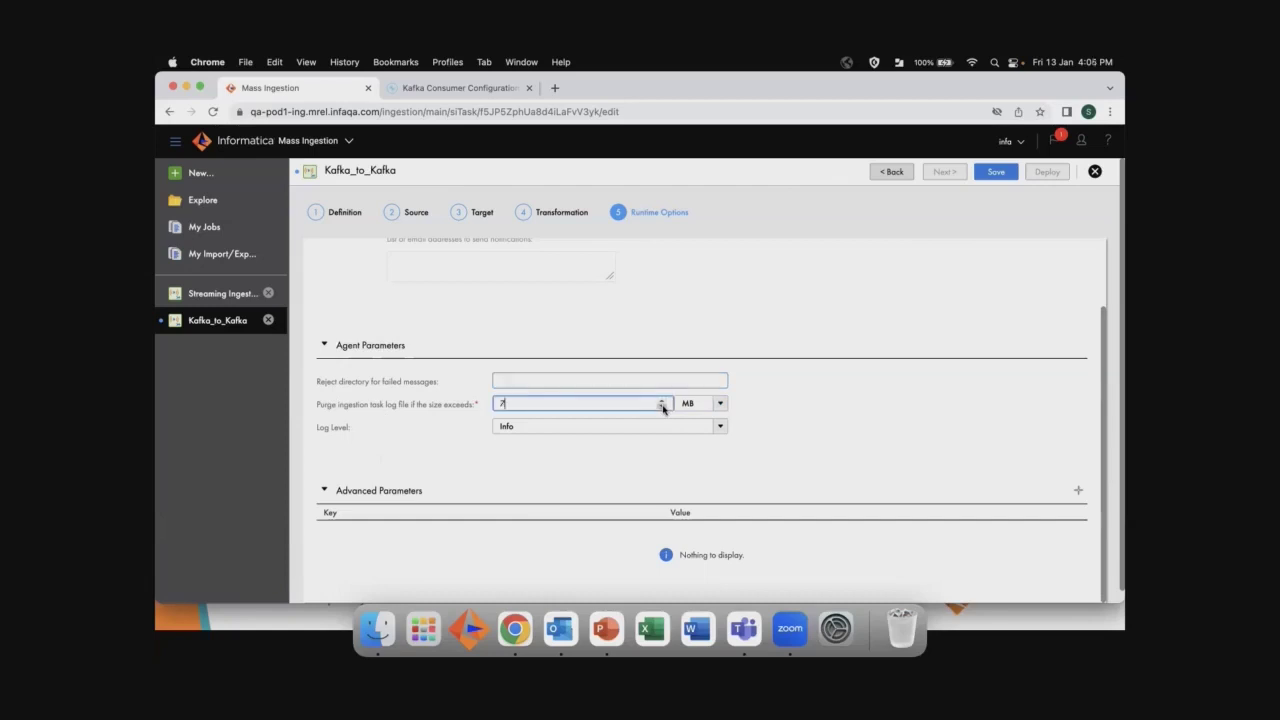
{"action": "left_click", "coordinate": [662, 408]}
{"action": "left_click", "coordinate": [662, 409]}
{"action": "left_click", "coordinate": [662, 409]}
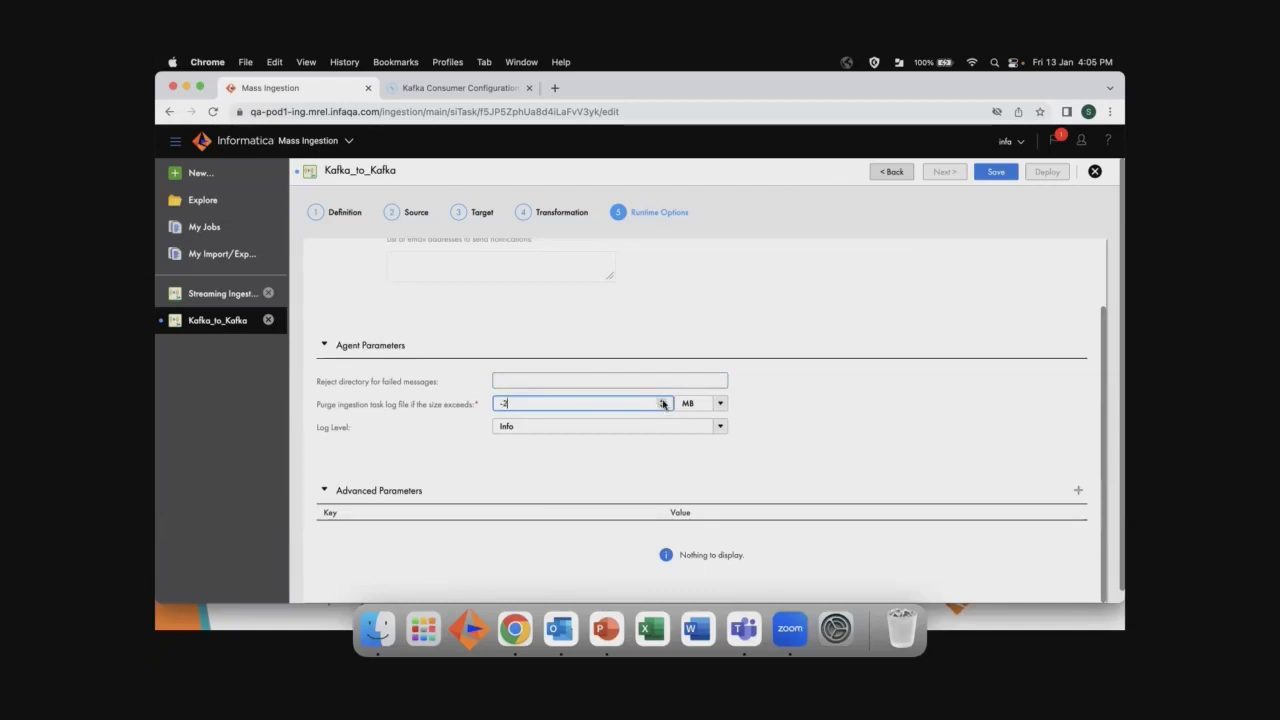
{"action": "left_click", "coordinate": [662, 403]}
{"action": "left_click", "coordinate": [662, 403]}
{"action": "left_click", "coordinate": [662, 403]}
{"action": "left_click", "coordinate": [662, 403]}
{"action": "left_click", "coordinate": [662, 403]}
{"action": "left_click", "coordinate": [662, 403]}
{"action": "left_click", "coordinate": [662, 403]}
{"action": "left_click", "coordinate": [662, 403]}
{"action": "left_click", "coordinate": [662, 403]}
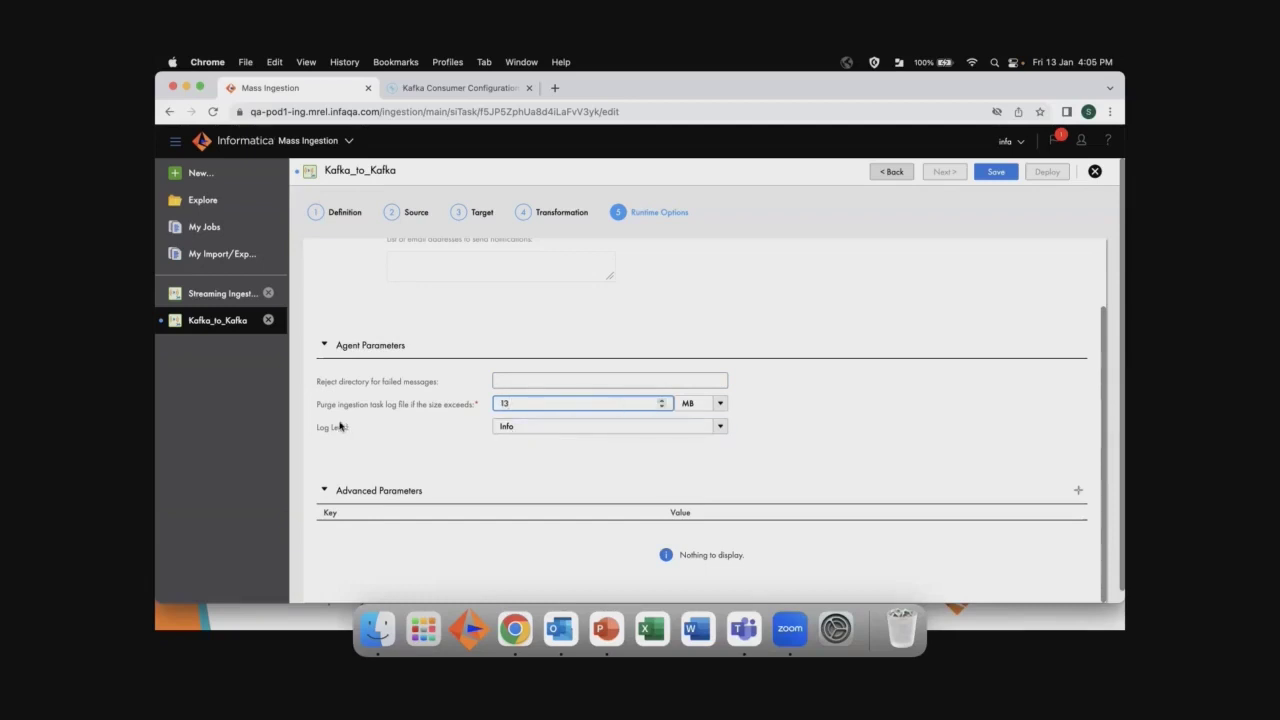
{"action": "left_click", "coordinate": [662, 408]}
{"action": "left_click", "coordinate": [662, 408]}
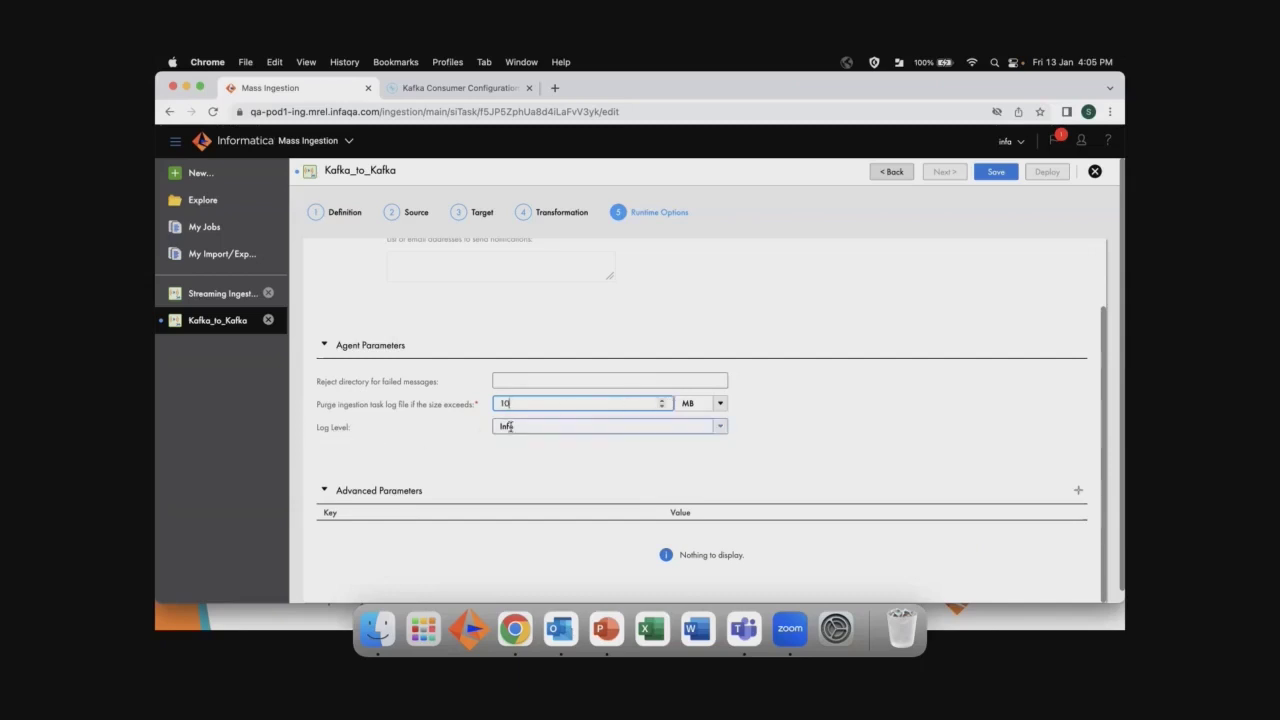
Examine the log levels offered for the ingestion task, keeping Info
{"action": "left_click", "coordinate": [721, 428]}
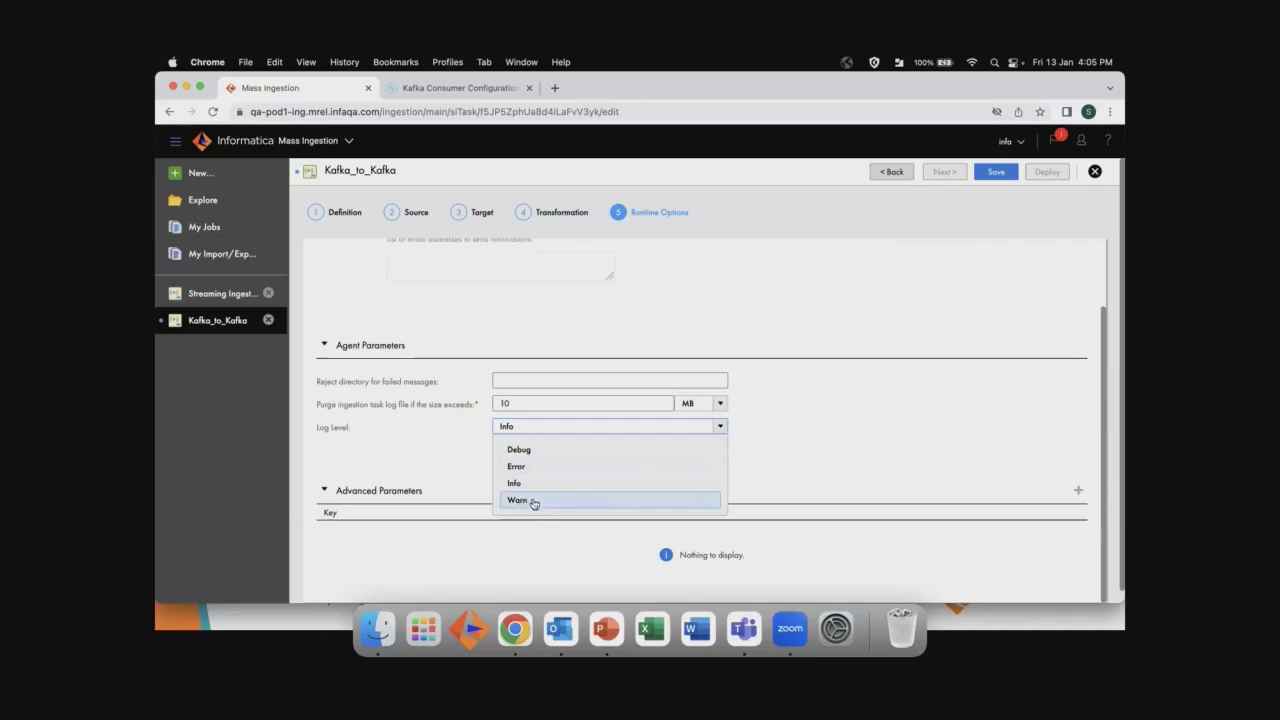
{"action": "left_click", "coordinate": [892, 427]}
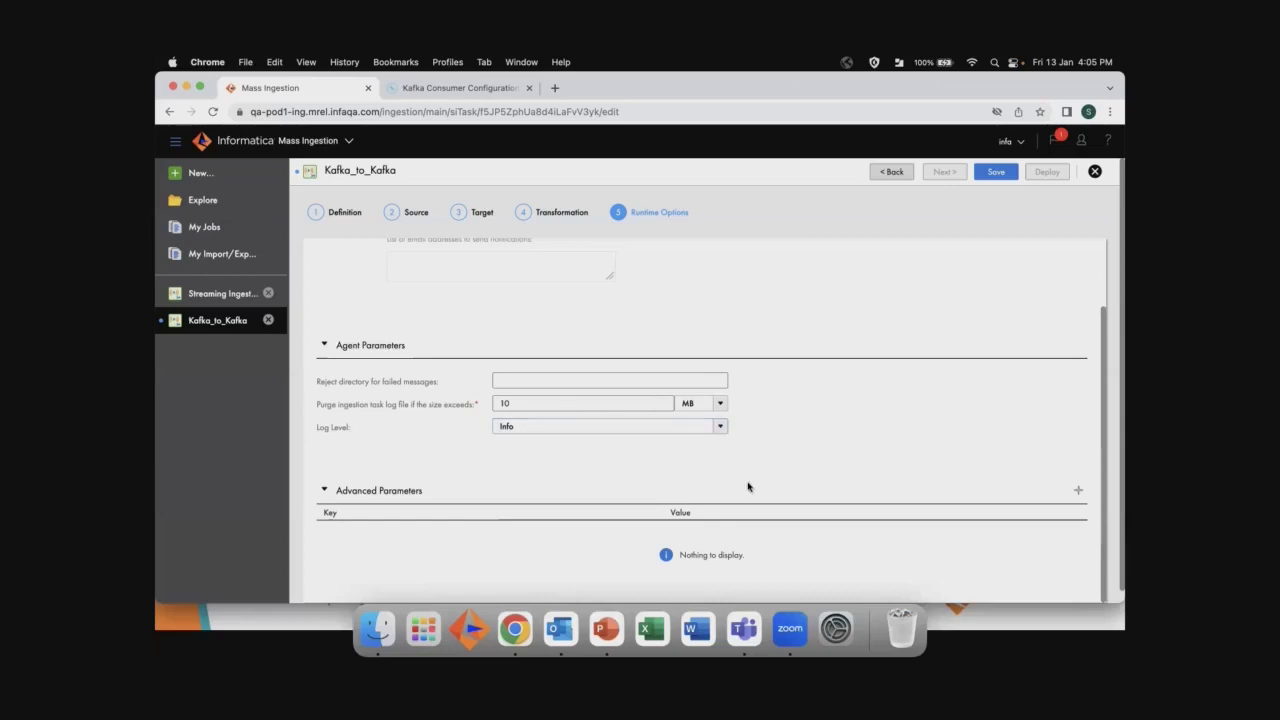
Try adding an advanced parameter row with key and value fields, and delete the empty row
{"action": "scroll", "coordinate": [794, 469], "scroll_direction": "down", "scroll_amount": 1}
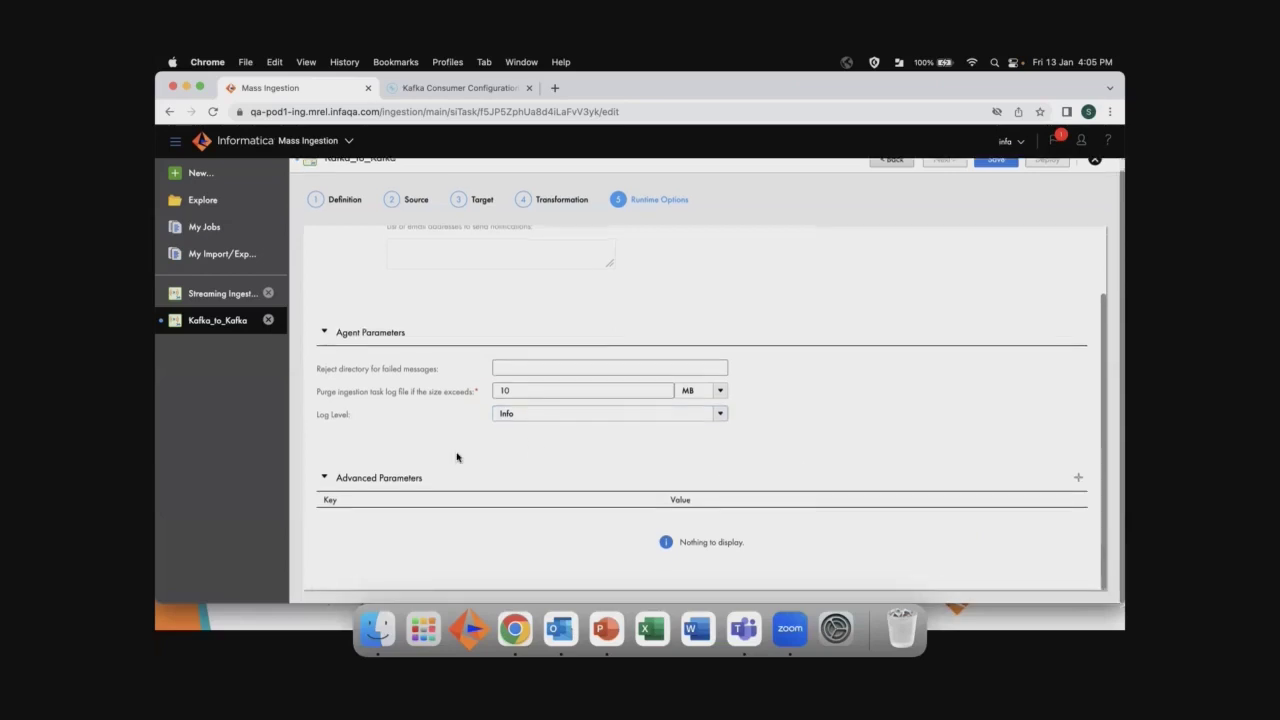
{"action": "left_click", "coordinate": [1079, 481]}
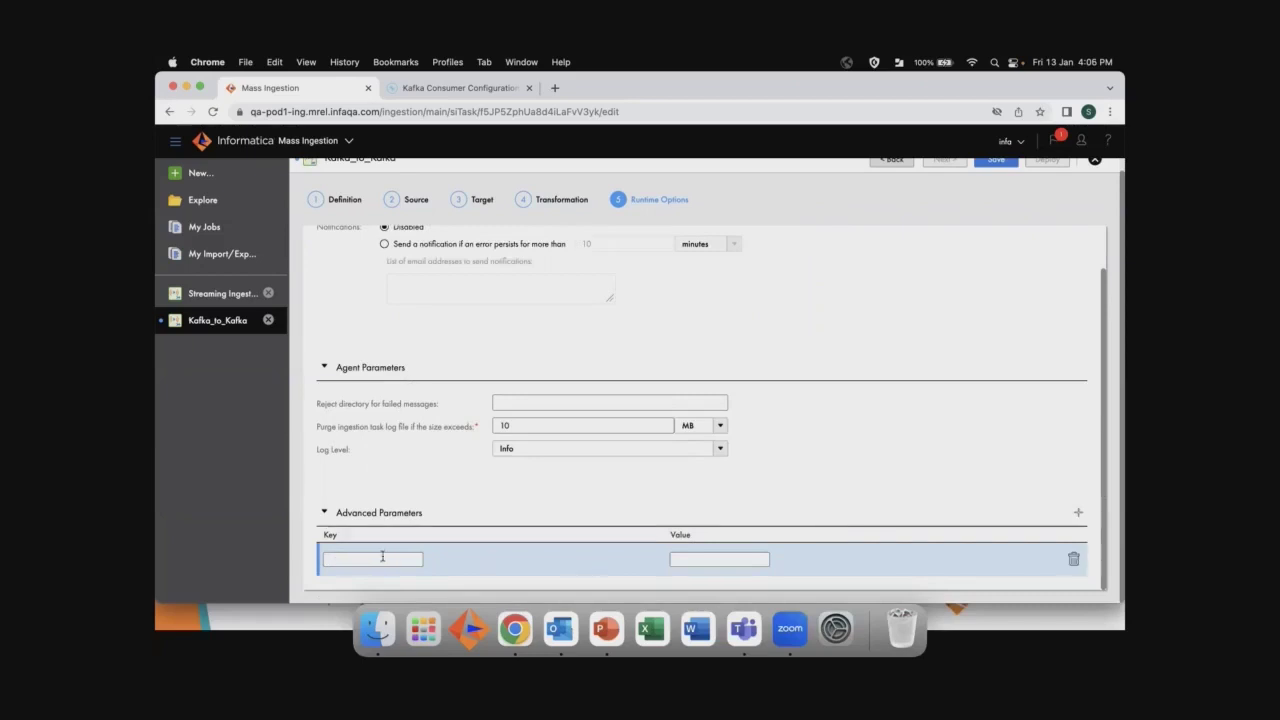
{"action": "left_click", "coordinate": [737, 558]}
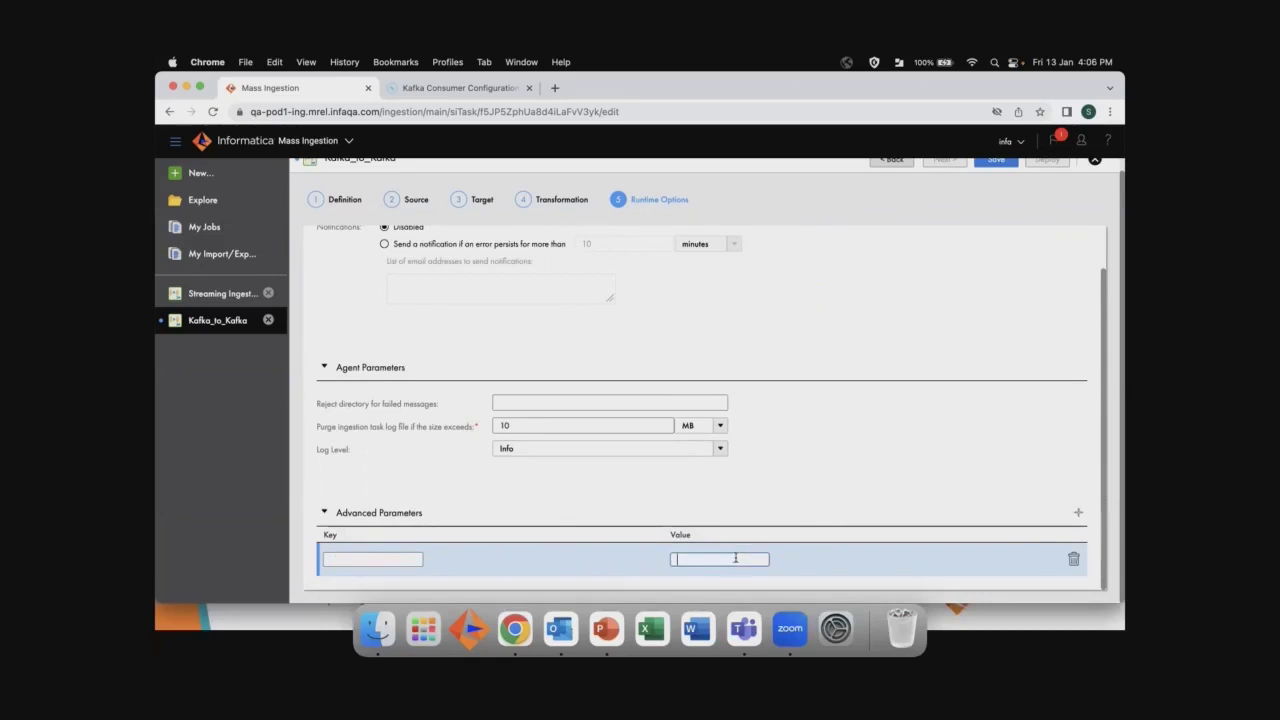
{"action": "left_click", "coordinate": [377, 558]}
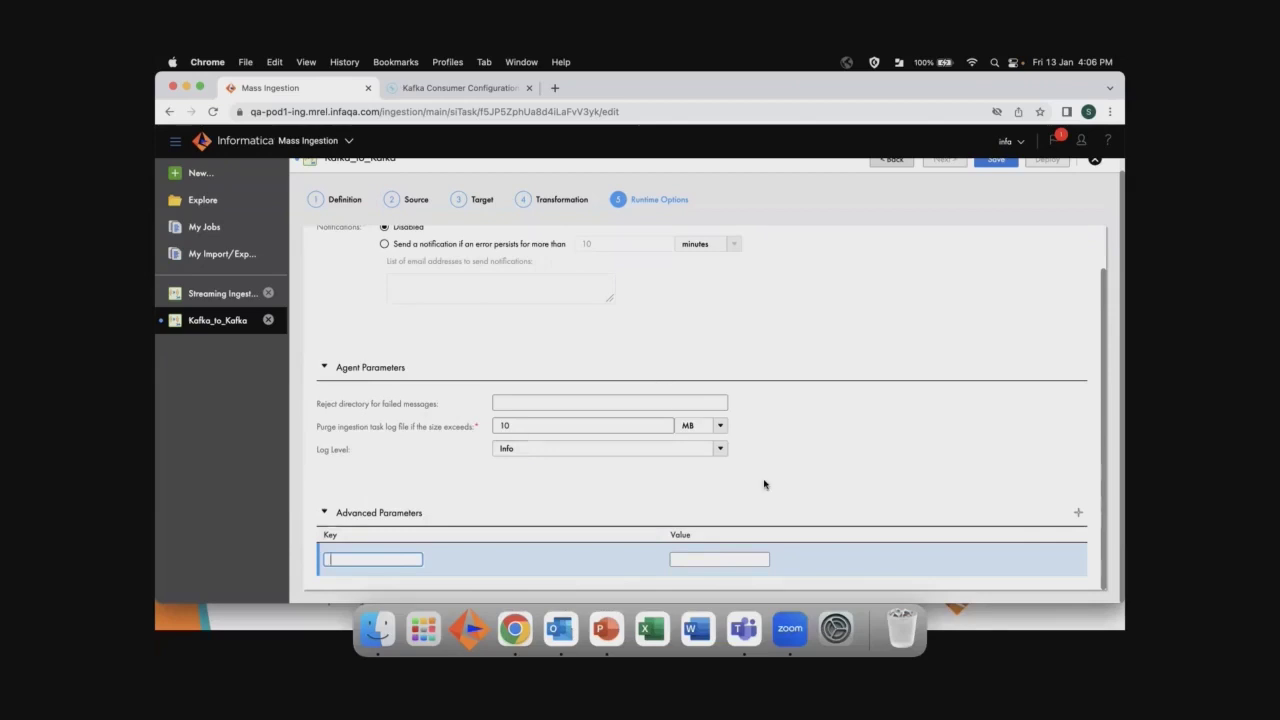
{"action": "left_click", "coordinate": [1073, 560]}
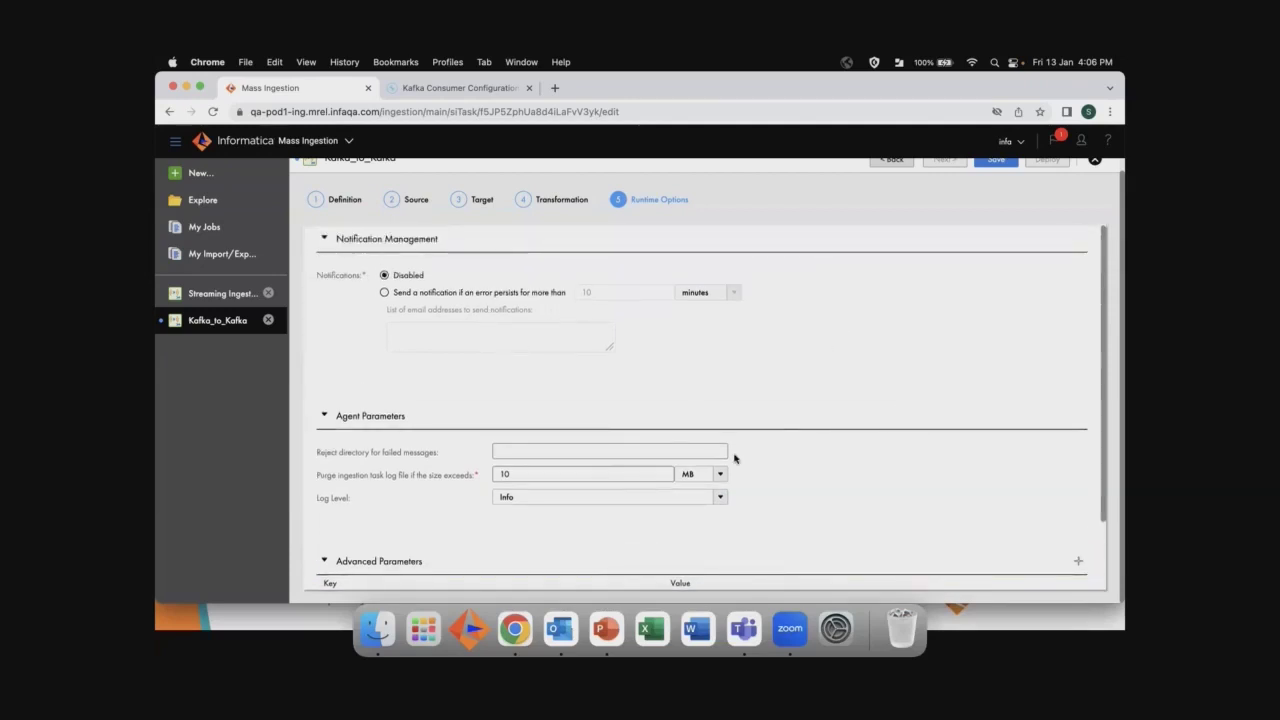
Save the Kafka_to_Kafka task and deploy it
{"action": "scroll", "coordinate": [913, 289], "scroll_direction": "up", "scroll_amount": 1}
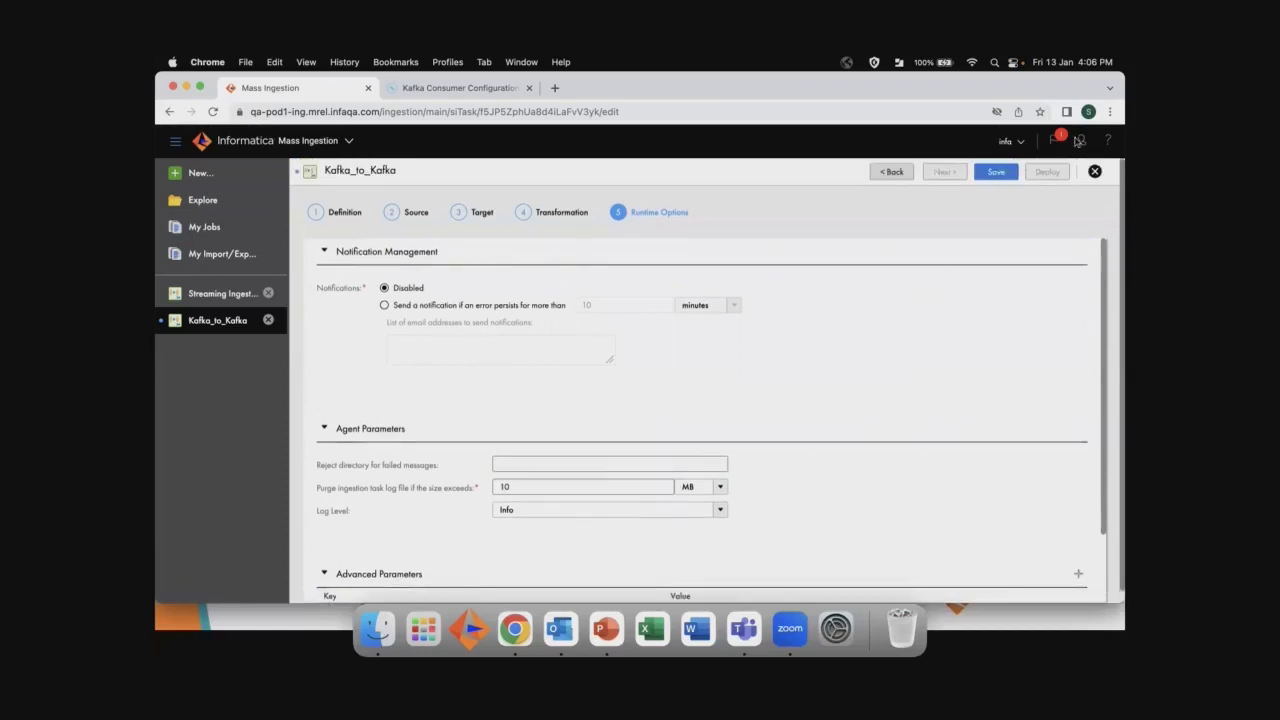
{"action": "left_click", "coordinate": [1000, 174]}
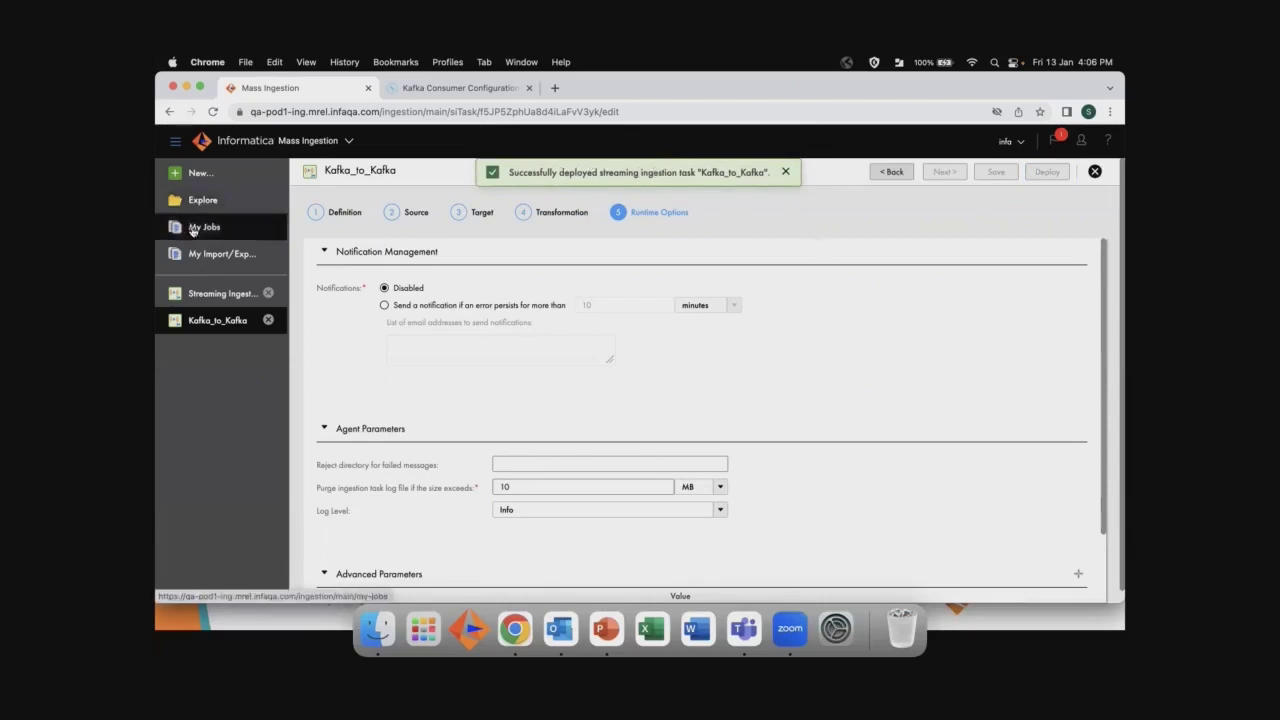
Open the running Kafka_to_Kafka job from the jobs list and review its overview, alerts, performance and past runs
{"action": "left_click", "coordinate": [199, 228]}
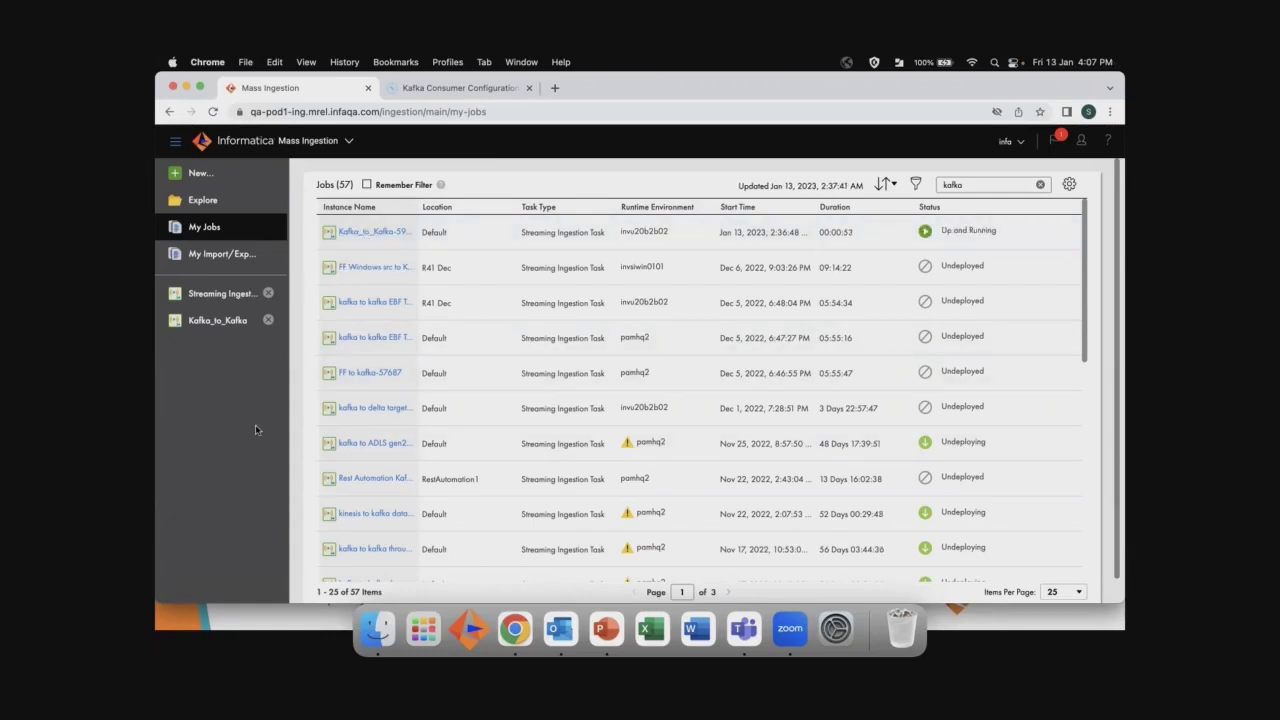
{"action": "left_click", "coordinate": [382, 231]}
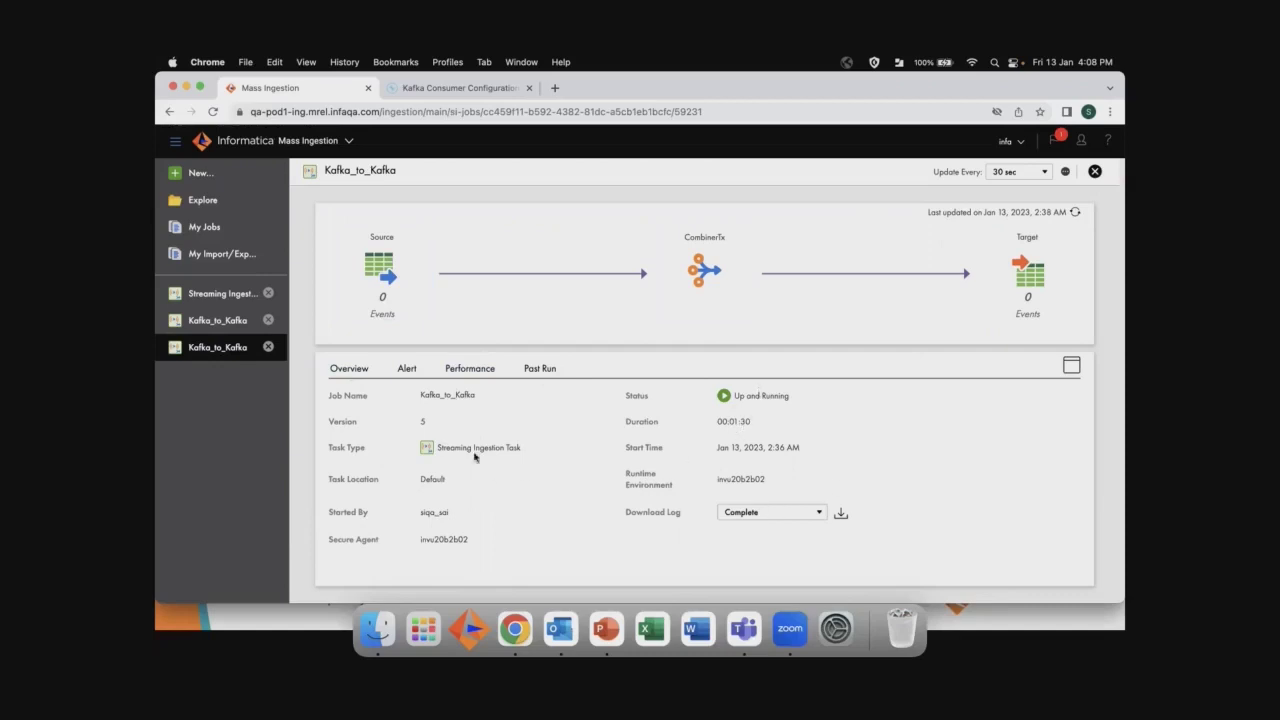
{"action": "left_click", "coordinate": [408, 370]}
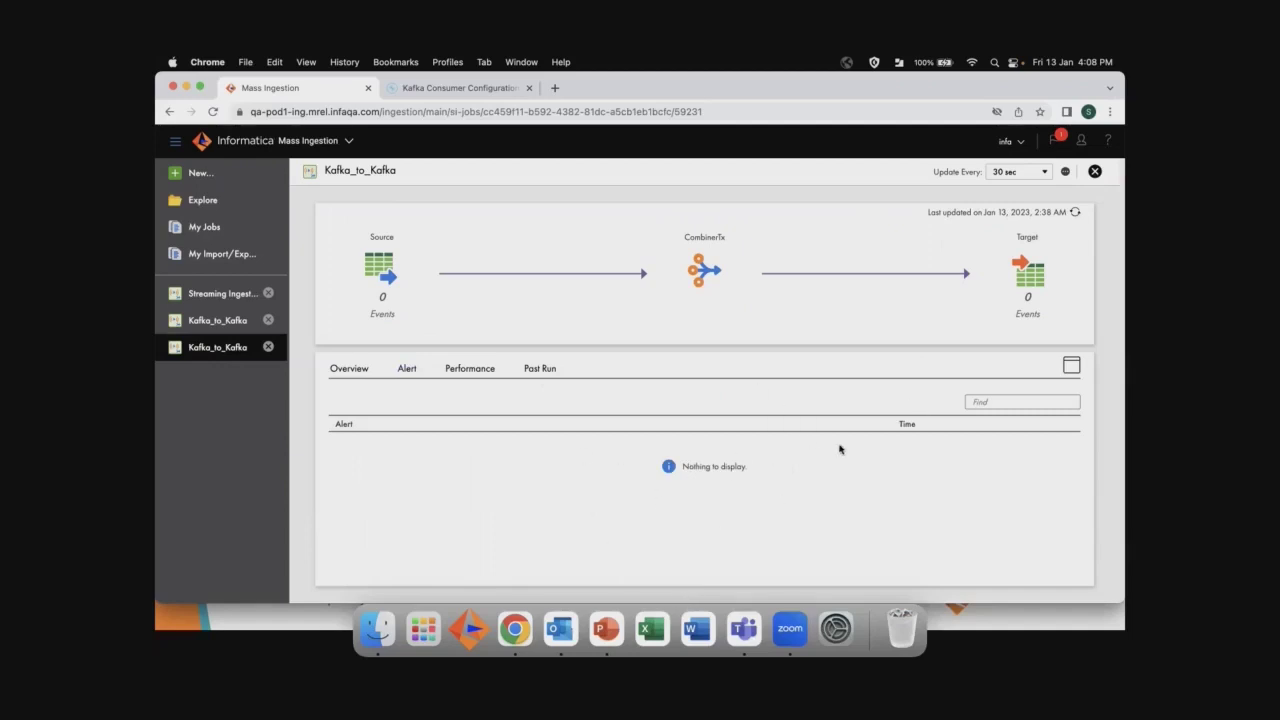
{"action": "left_click", "coordinate": [492, 377]}
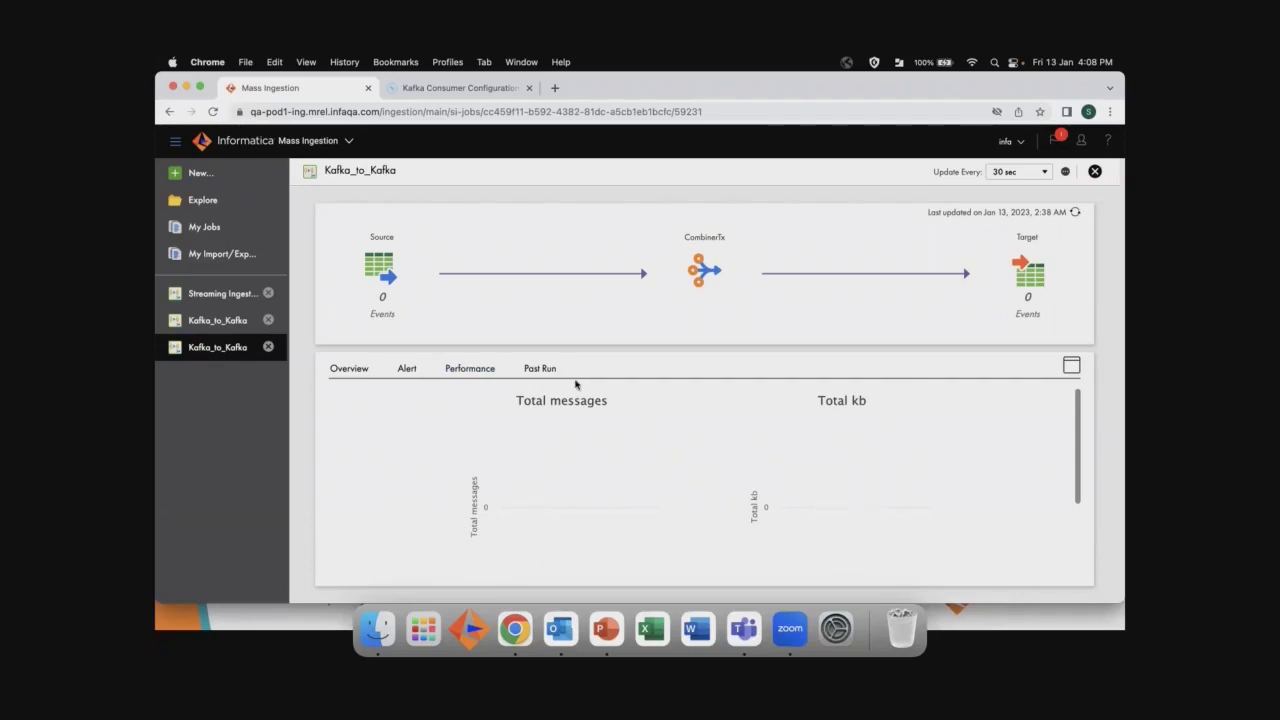
{"action": "left_click", "coordinate": [546, 370]}
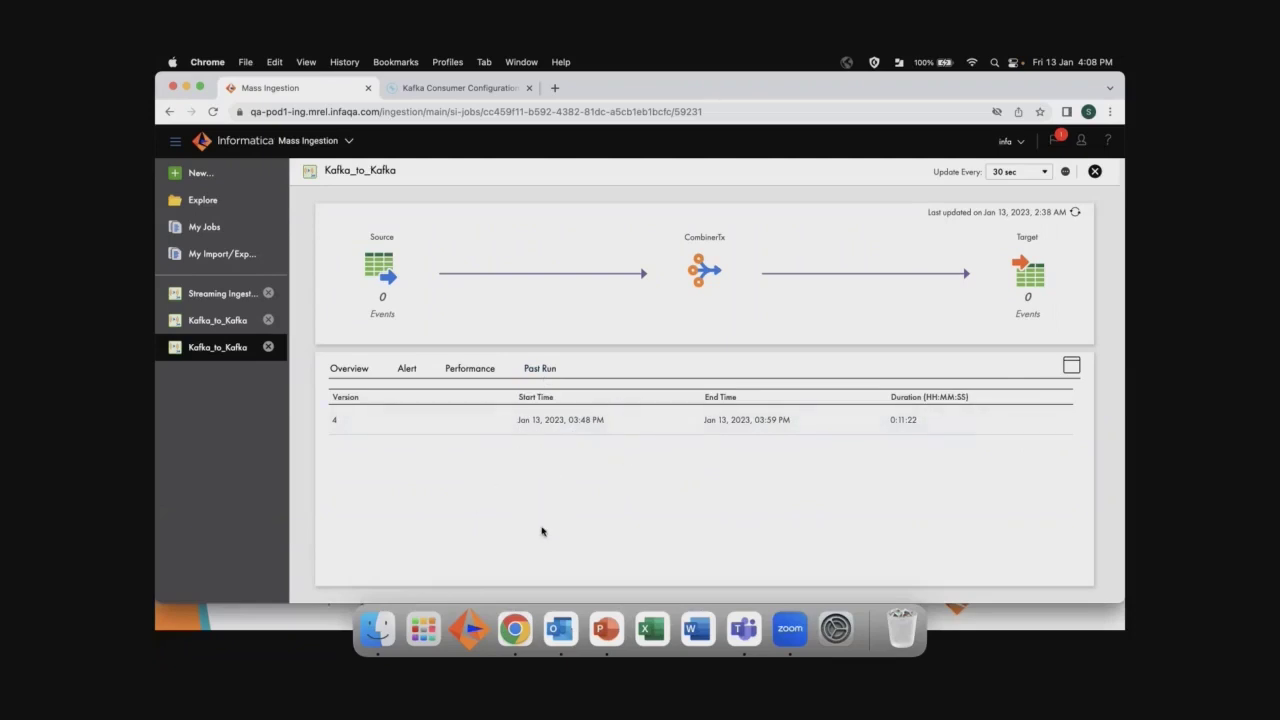
Search the jobs list for sanity and review the overview and past runs of the job sanity 07 12 2022
{"action": "left_click", "coordinate": [216, 228]}
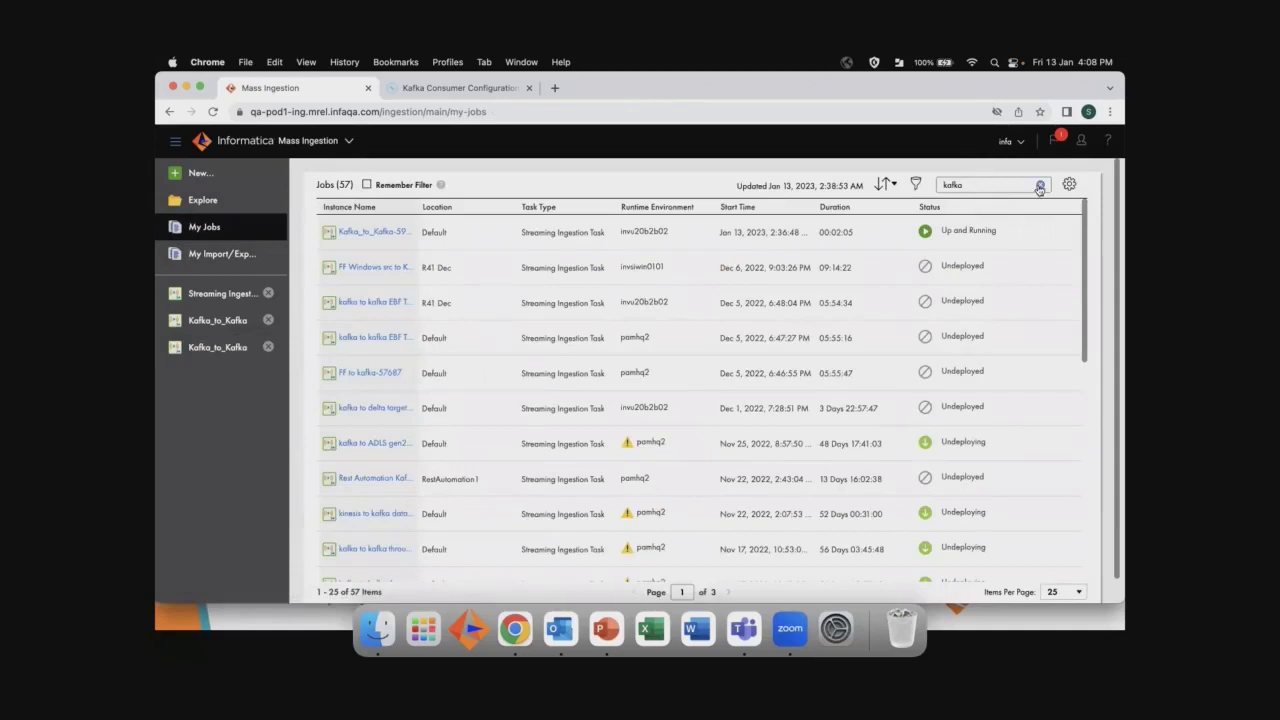
{"action": "left_click", "coordinate": [1040, 188]}
{"action": "type", "text": "sanity"}
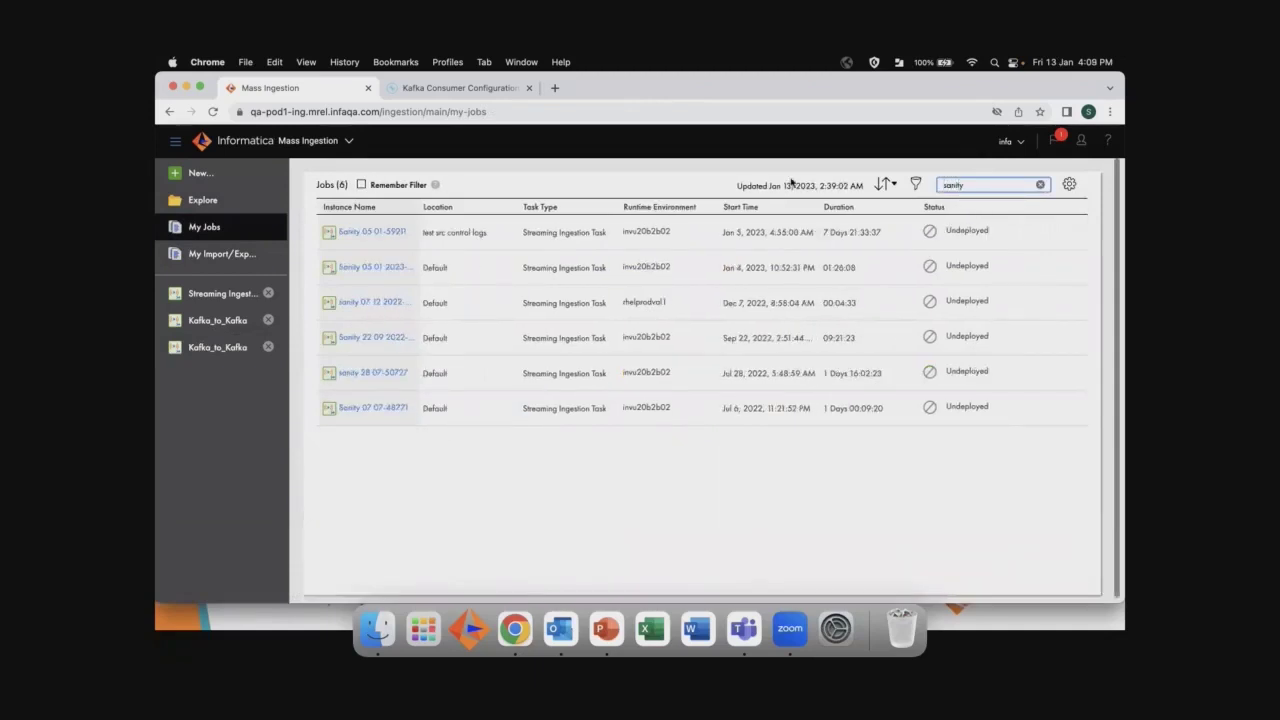
{"action": "left_click", "coordinate": [384, 305]}
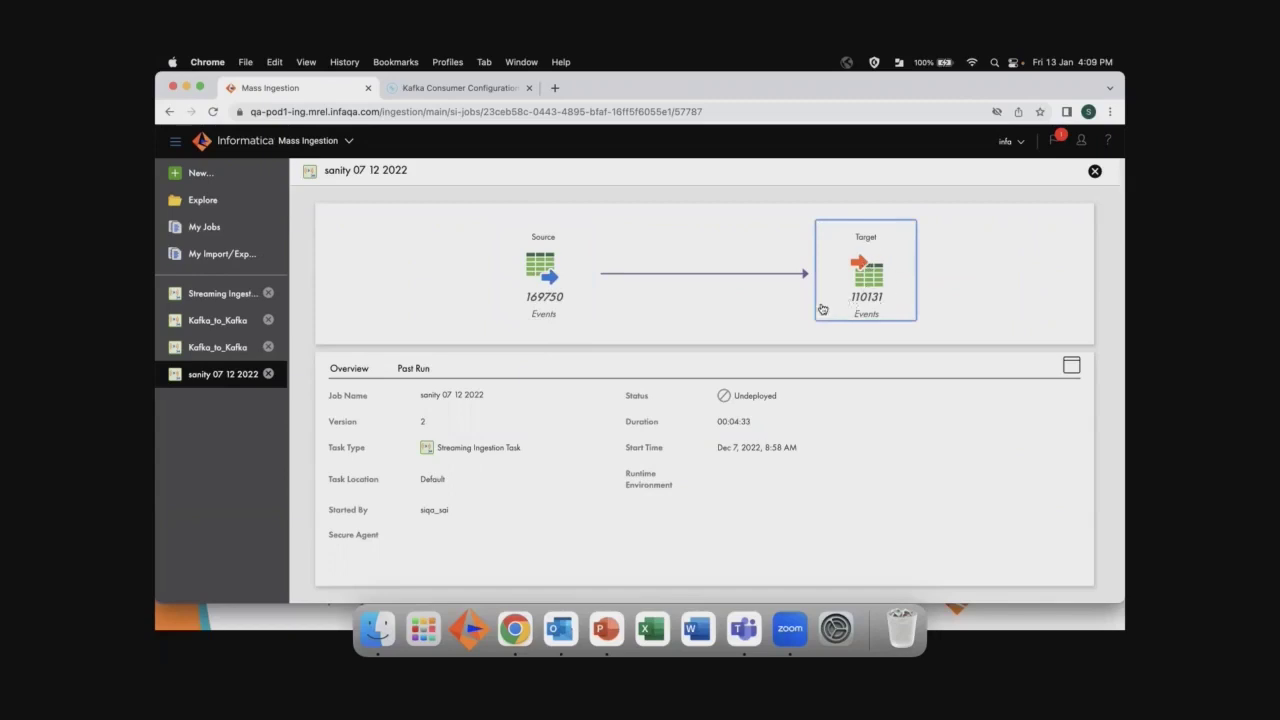
{"action": "left_click", "coordinate": [408, 369]}
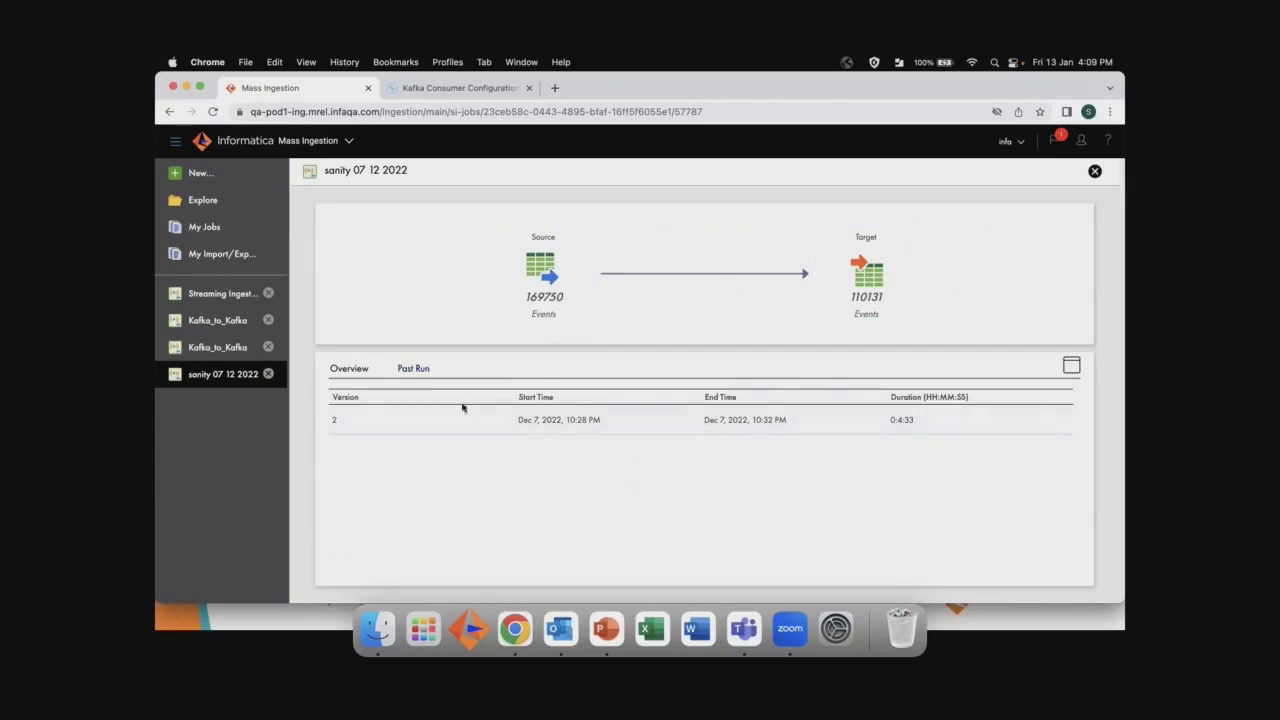
{"action": "left_click", "coordinate": [346, 369]}
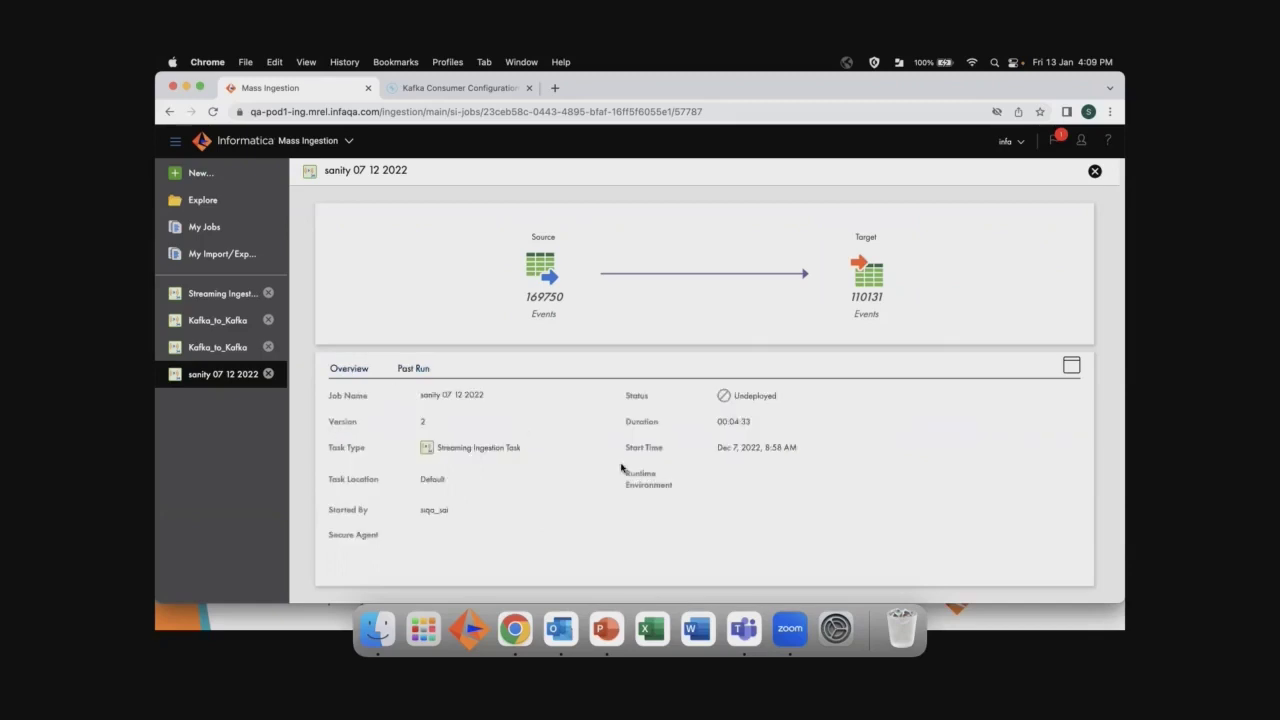
Switch to the PowerPoint slide show and advance from Common Architecture Pattern to the Summary slide
{"action": "key", "text": "ctrl+Up"}
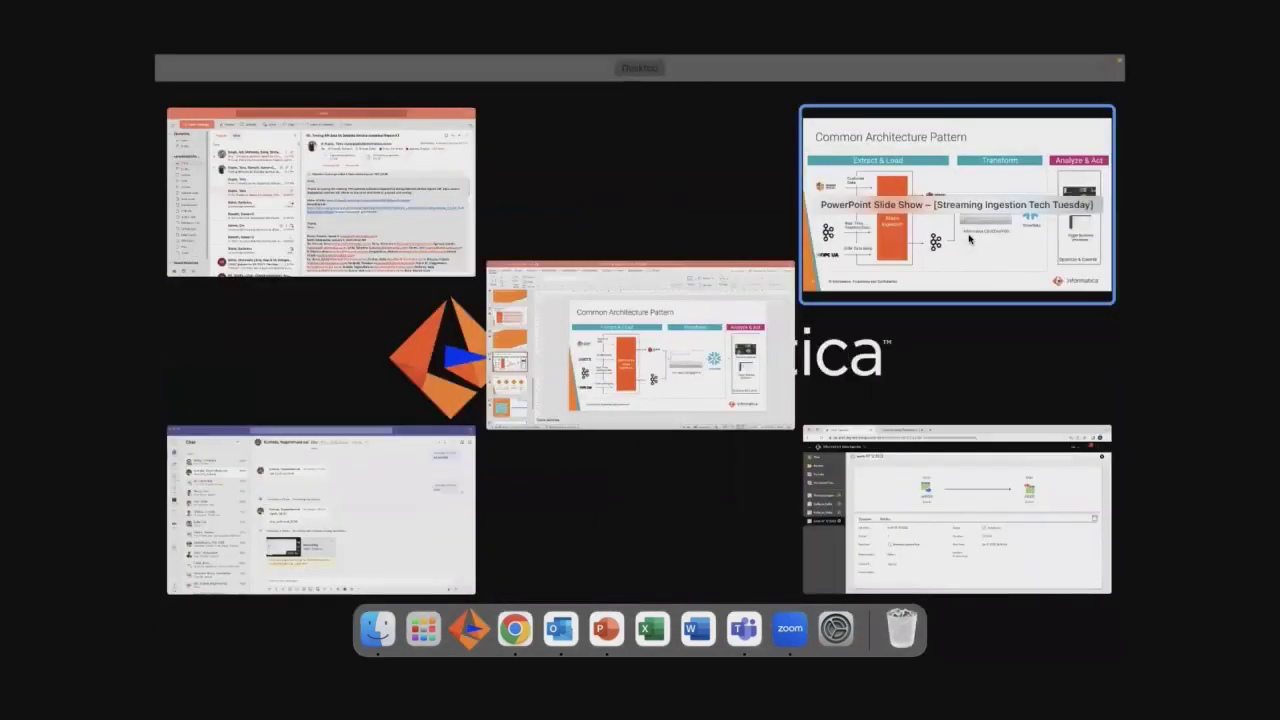
{"action": "left_click", "coordinate": [969, 239]}
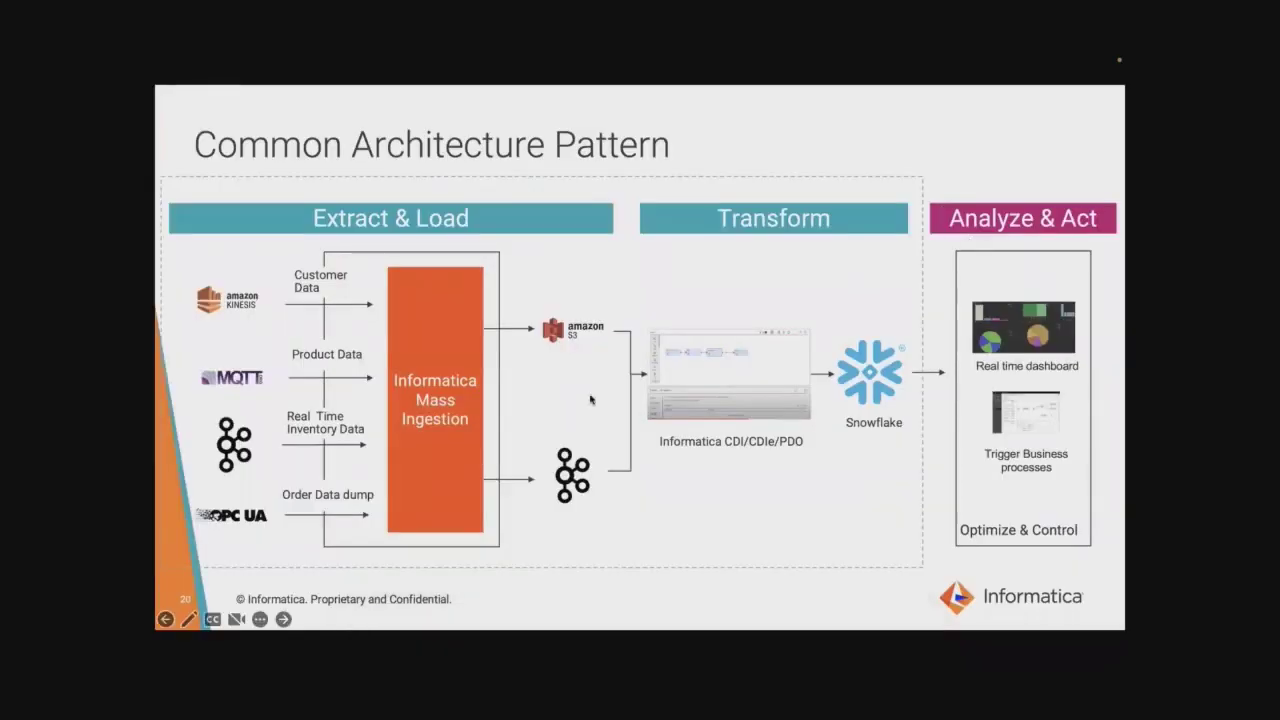
{"action": "key", "text": "Right"}
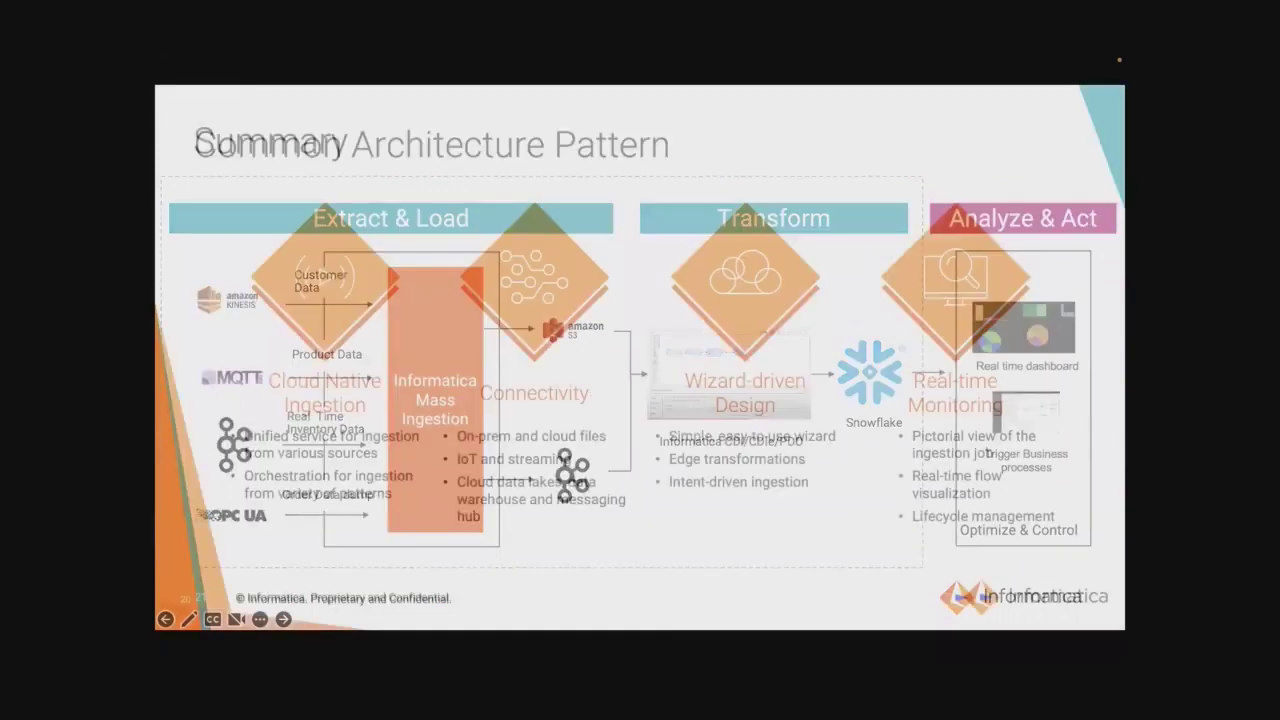